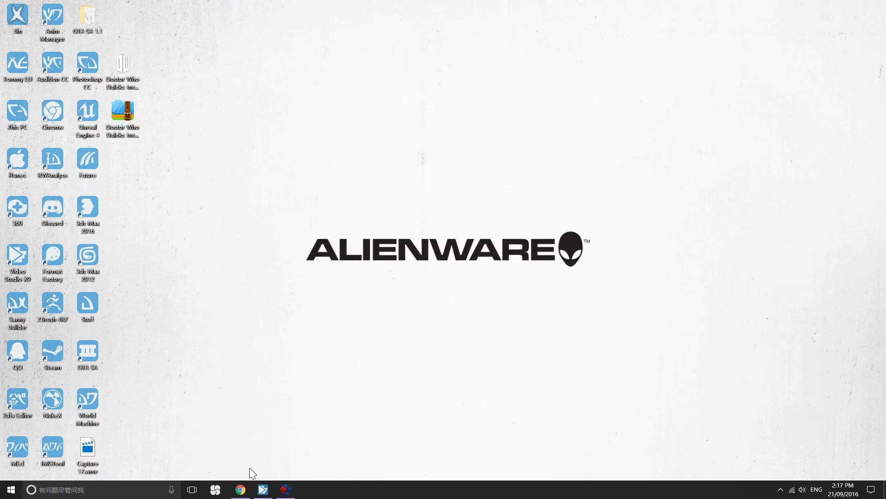
click(241, 490)
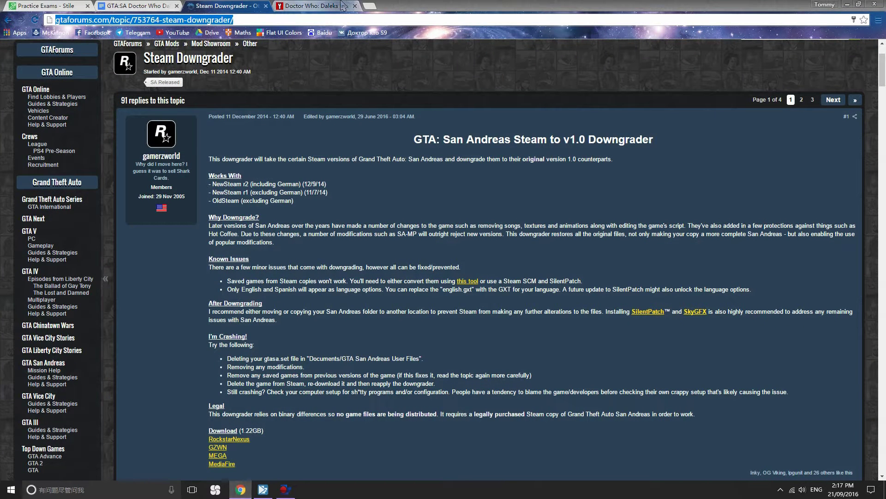
click(359, 9)
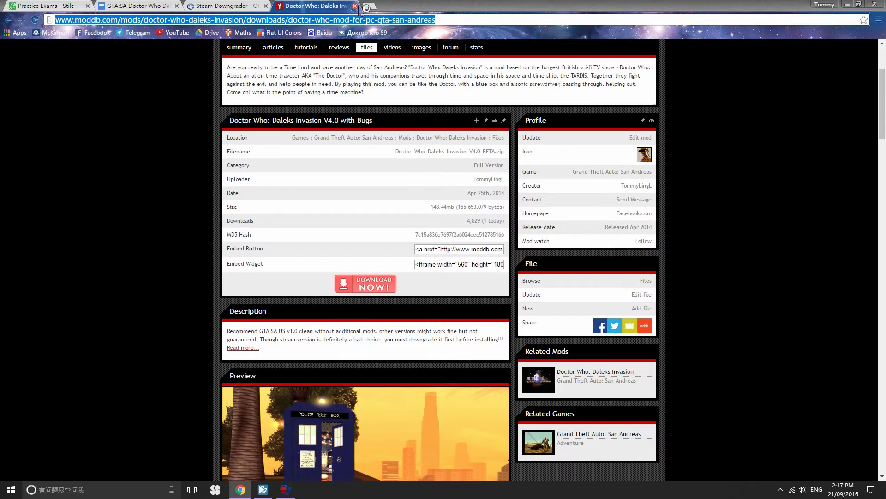
click(371, 6)
text(mod)
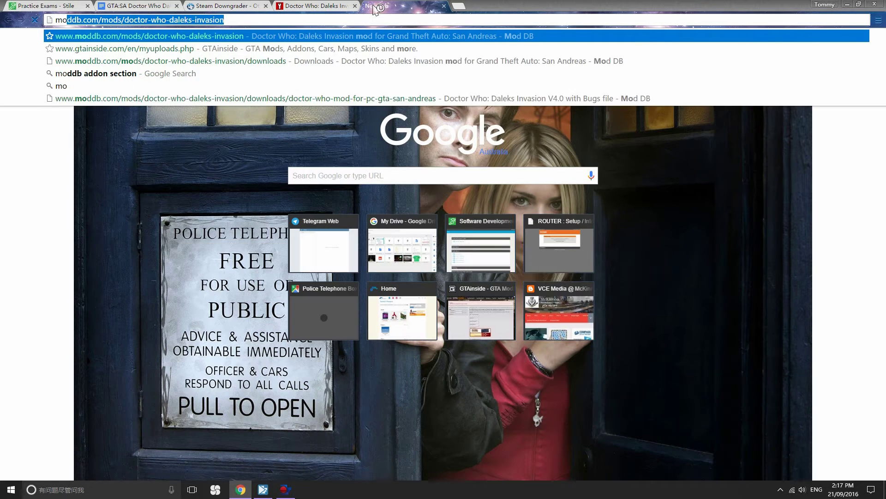
key(Return)
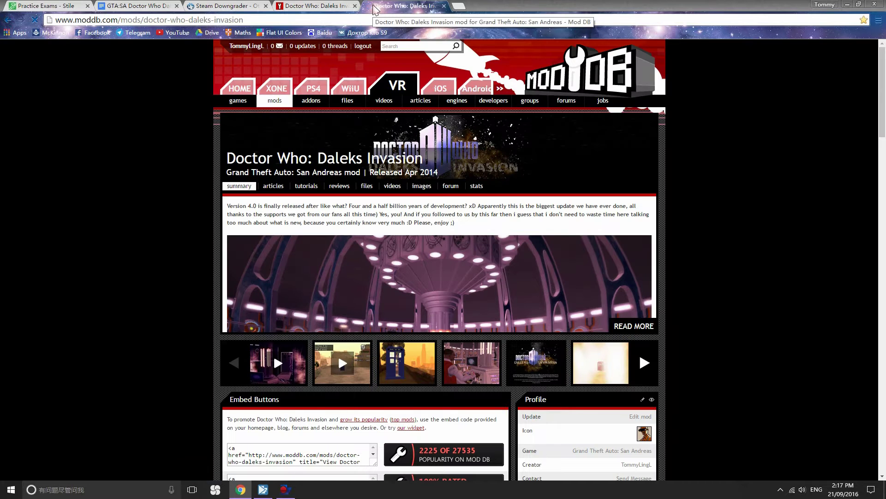
- Open the mod's files listing and view the download page of Doctor Who: Daleks Invasion V4.0 with Bugs
click(367, 188)
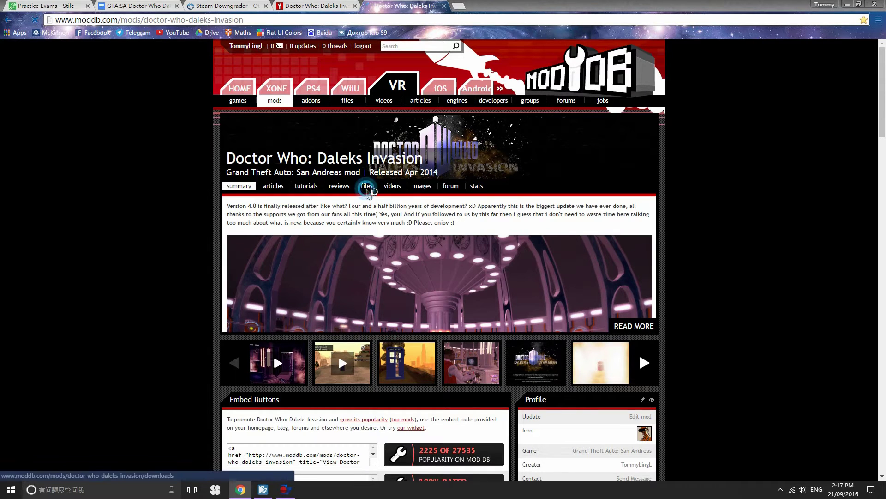
scroll(368, 191, down, 3)
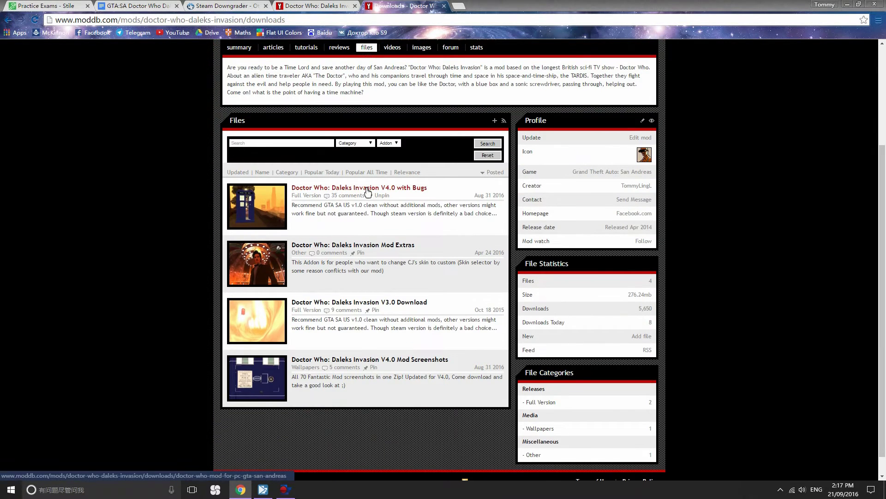
click(368, 188)
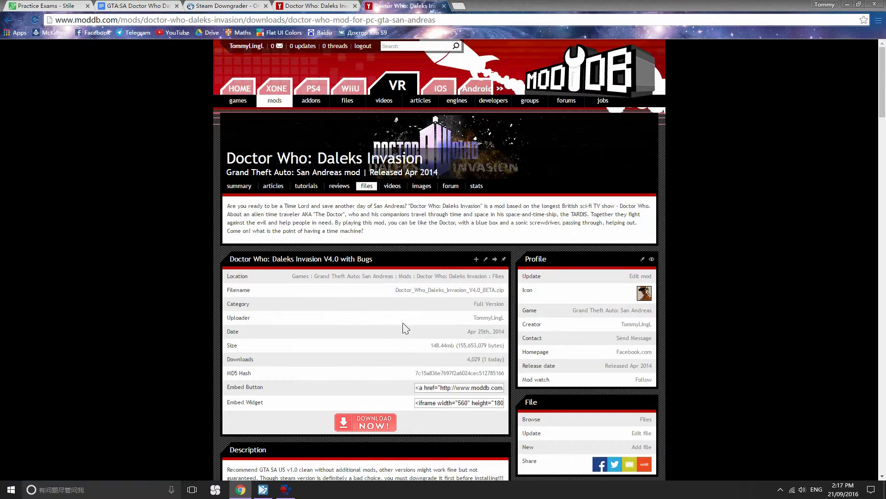
scroll(404, 330, down, 1)
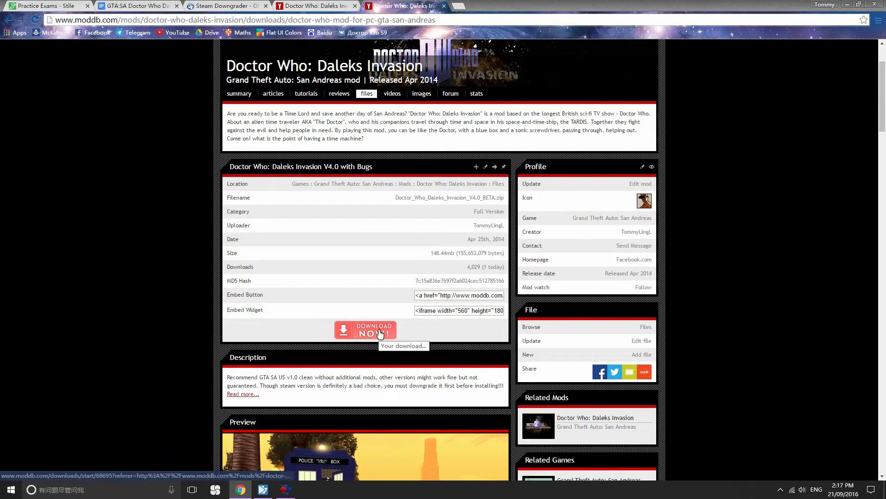
scroll(381, 333, down, 1)
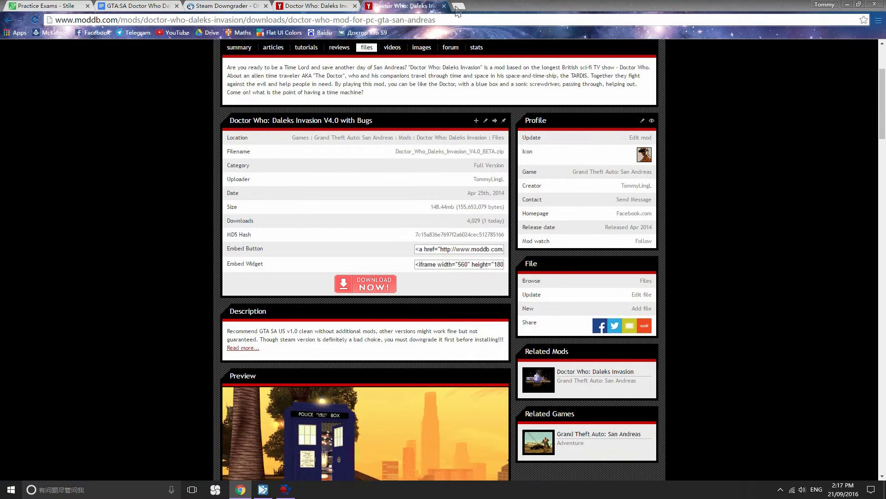
- Close both Doctor Who: Daleks Invasion tabs and minimize the browser to return to the desktop
click(444, 5)
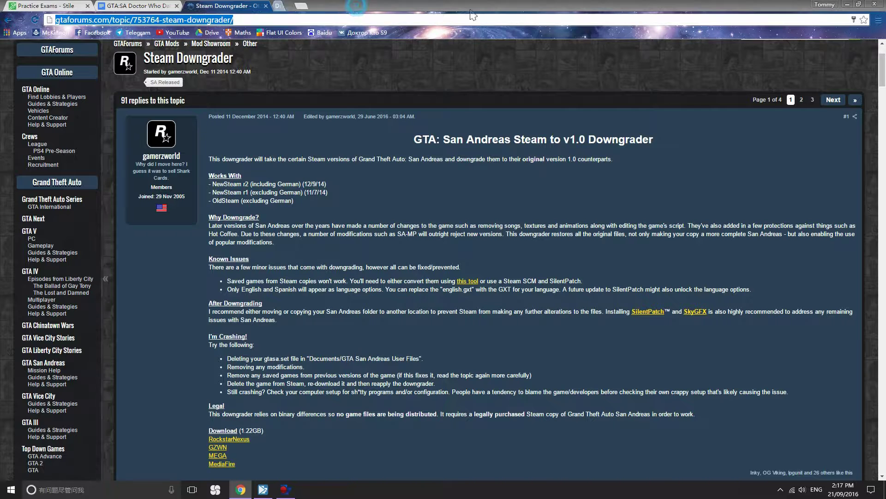
click(355, 5)
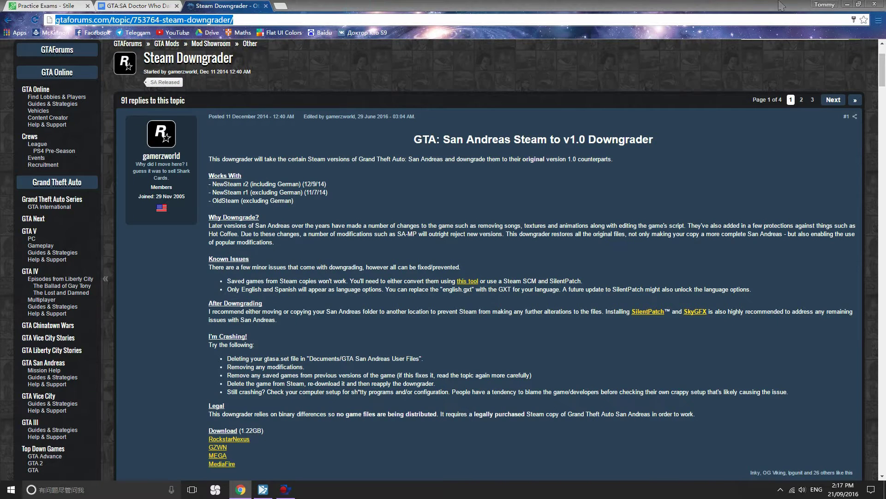
click(846, 5)
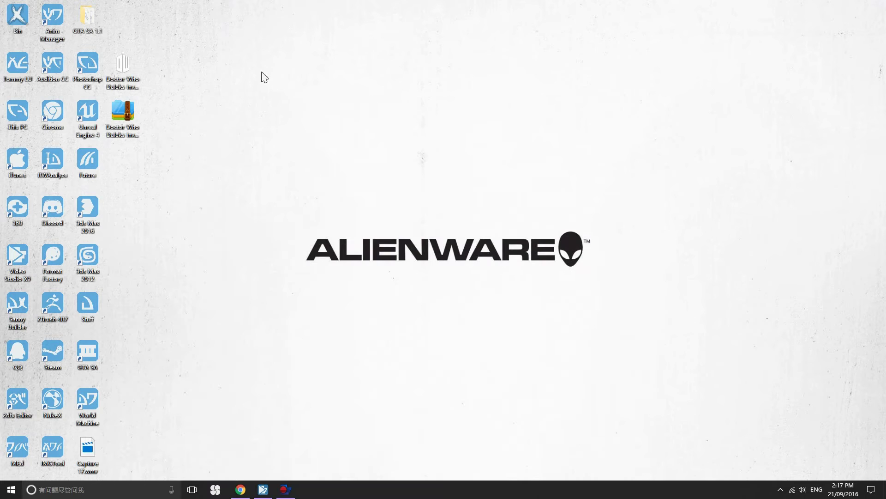
- Check the Doctor Who Daleks Invasion setup file and its zip archive on the desktop
click(121, 68)
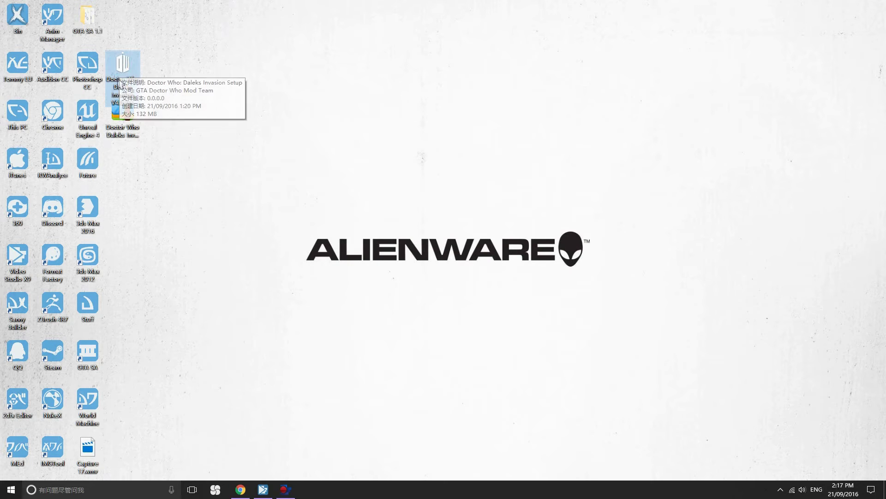
click(123, 131)
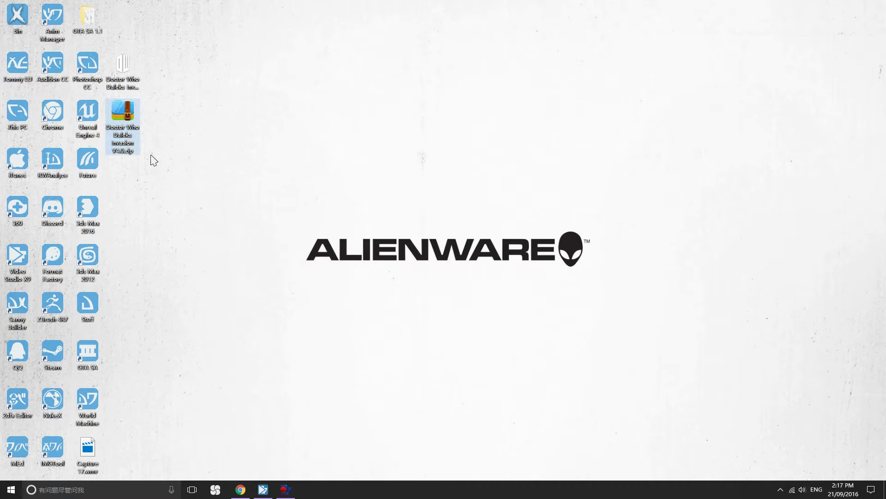
click(169, 179)
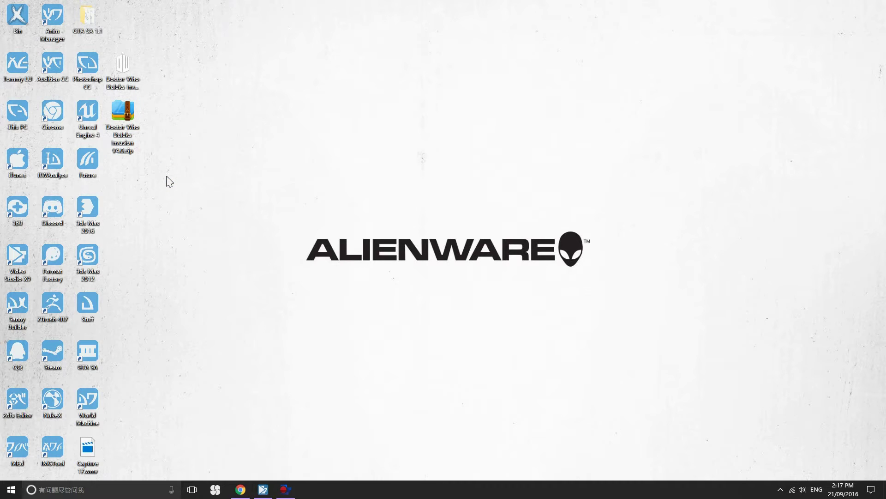
- Open the GTA SA 1.1 folder from the desktop to view the game files, and close it again
click(92, 17)
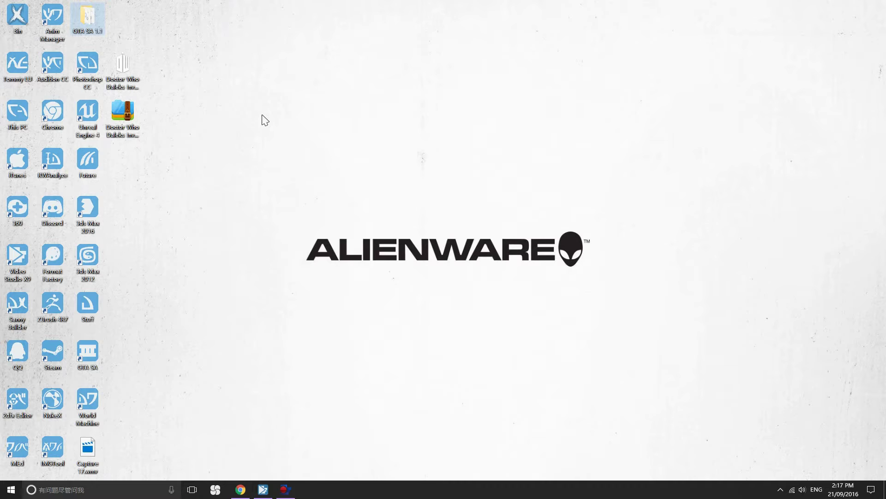
double_click(96, 30)
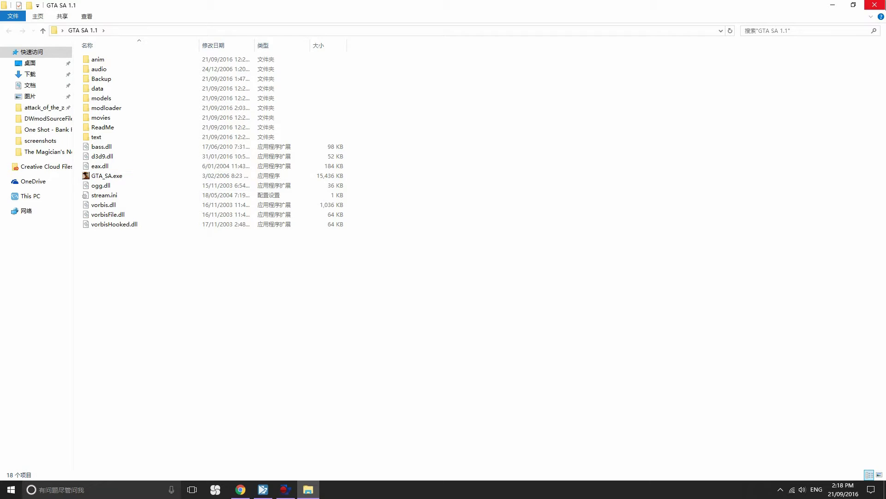
click(875, 5)
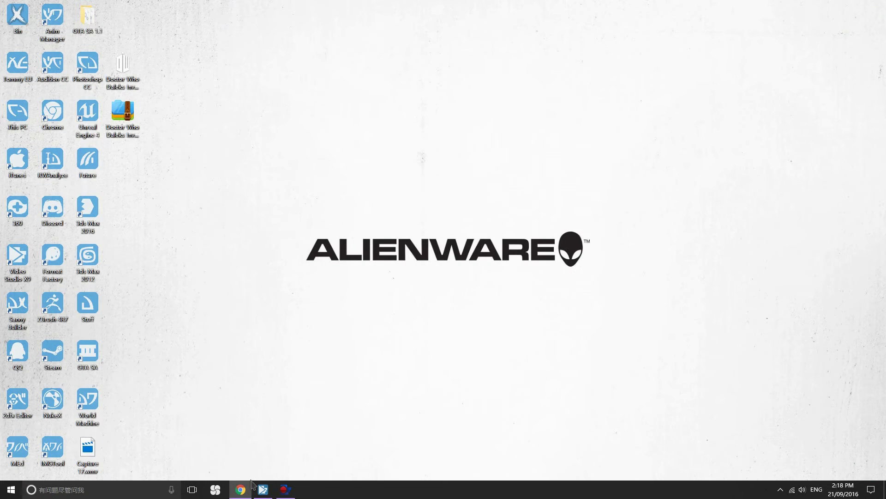
- Switch to Chrome, examine the Steam Downgrader topic on GTAForums with its address and download links, and minimize the browser
click(241, 488)
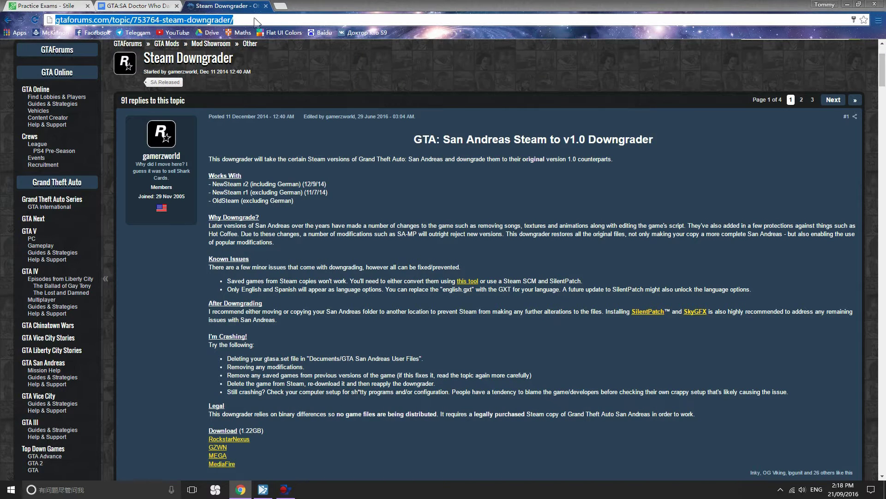
scroll(289, 224, up, 2)
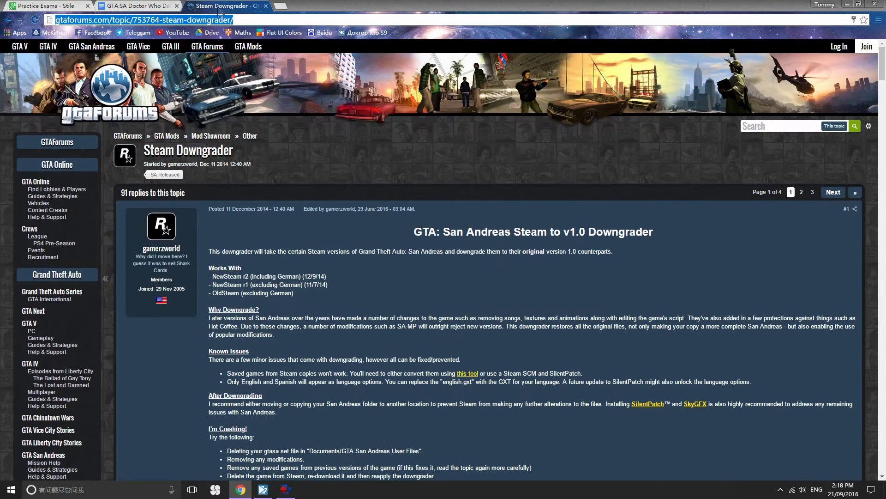
scroll(216, 245, down, 3)
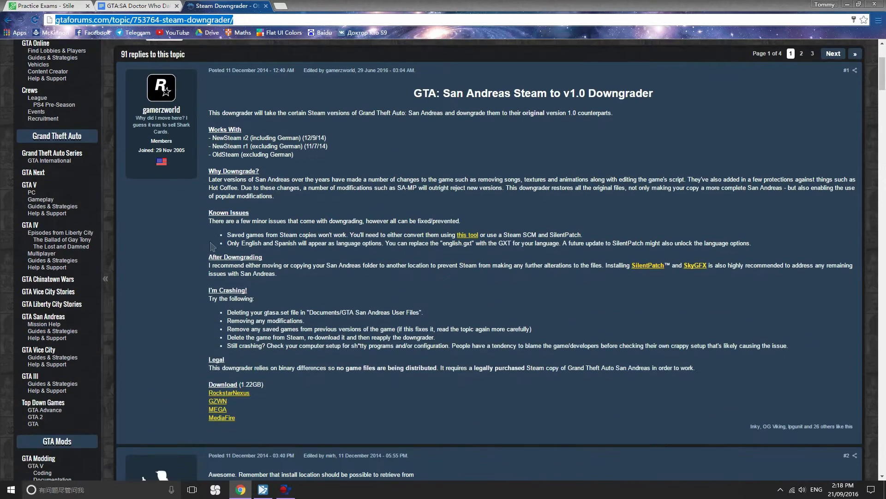
scroll(212, 246, up, 3)
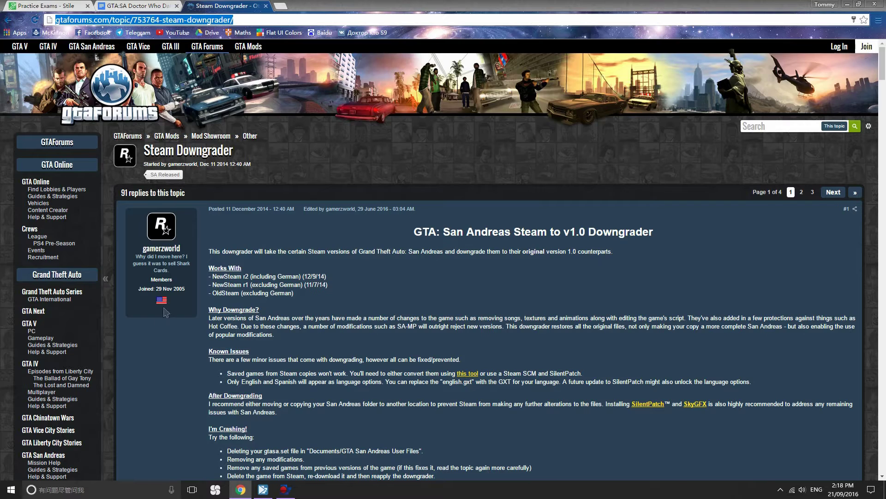
scroll(180, 360, down, 2)
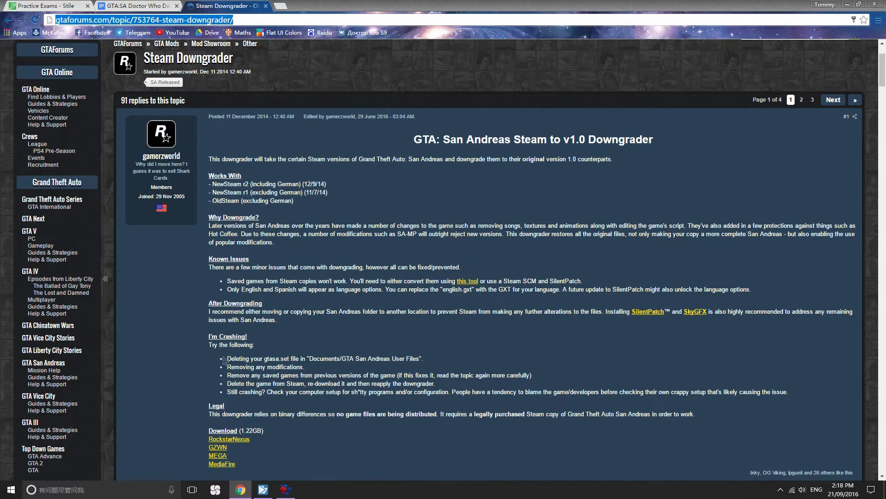
scroll(473, 323, down, 1)
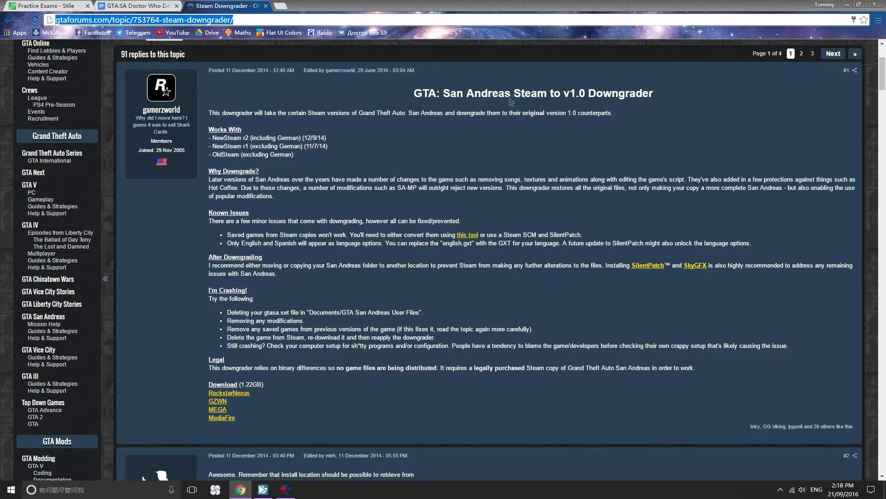
double_click(573, 95)
click(510, 168)
scroll(511, 168, up, 3)
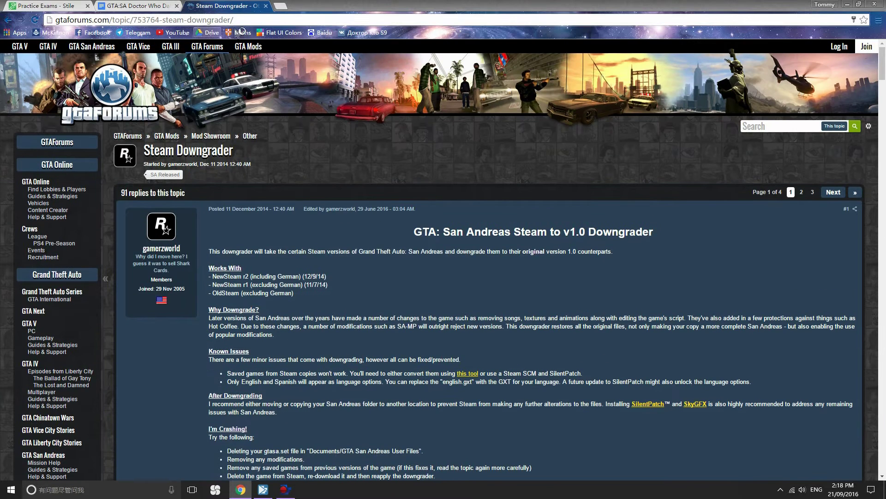
click(242, 21)
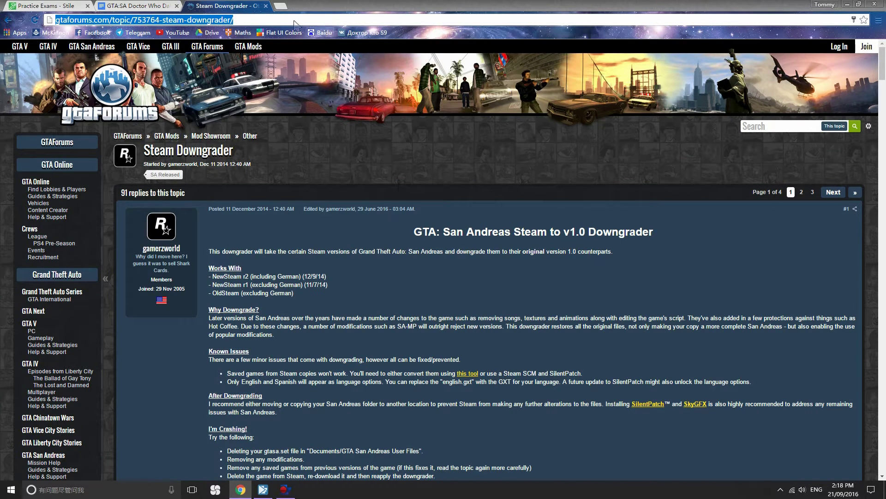
click(847, 5)
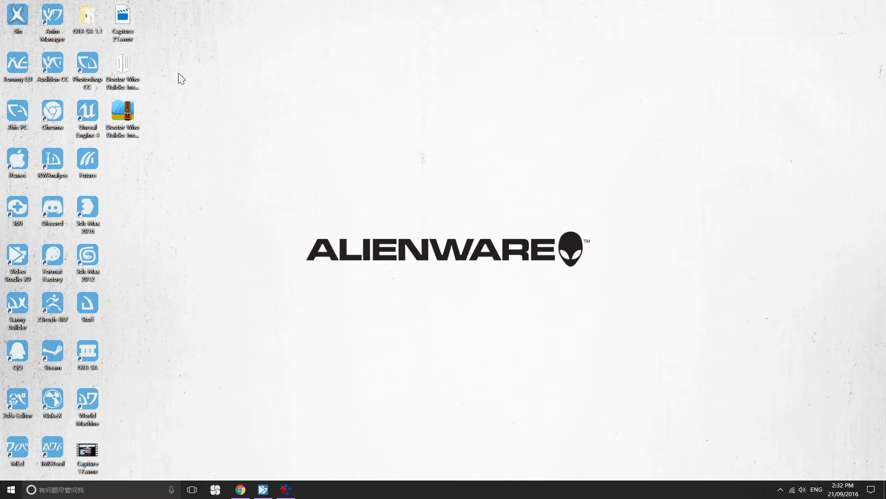
- Launch the Doctor Who Daleks Invasion installer from the desktop and start the setup in English
double_click(123, 71)
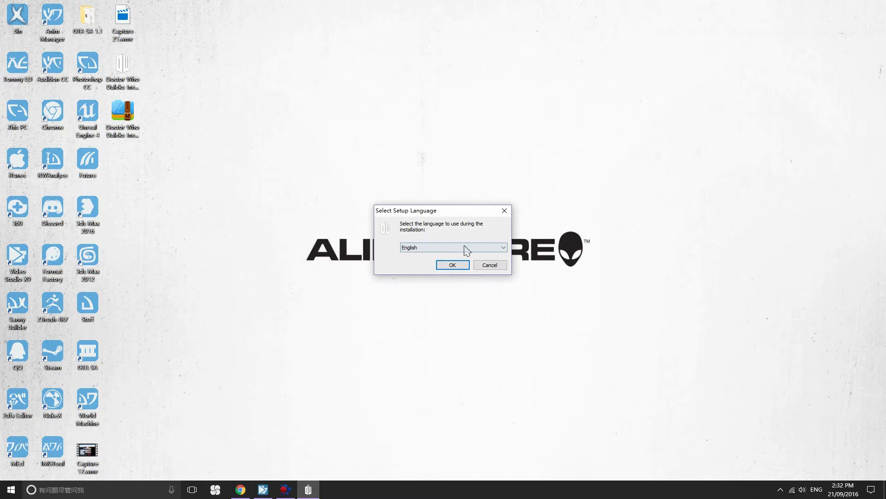
click(474, 248)
click(474, 248)
click(453, 265)
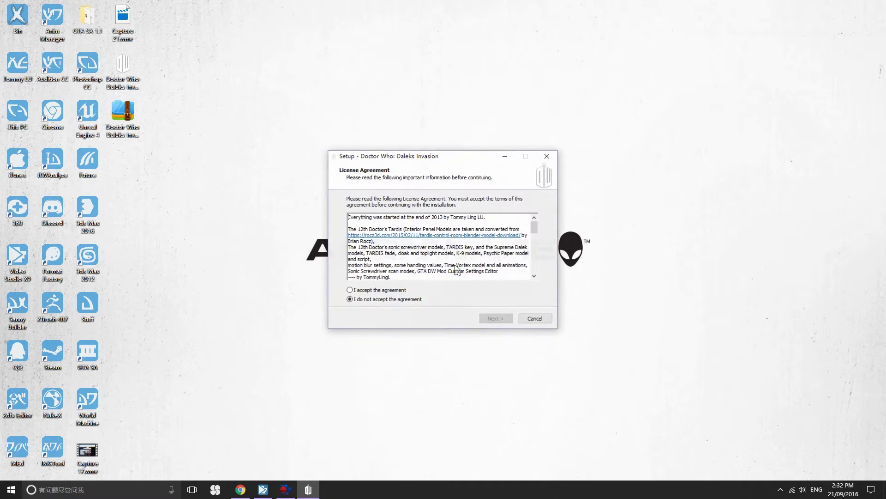
- Accept the license agreement, read its closing terms and continue to the destination selection
click(376, 291)
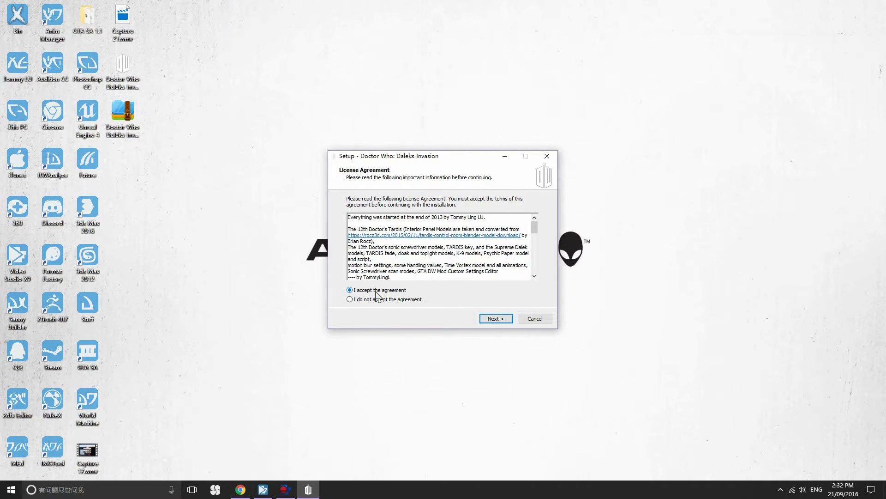
drag(534, 227, 535, 275)
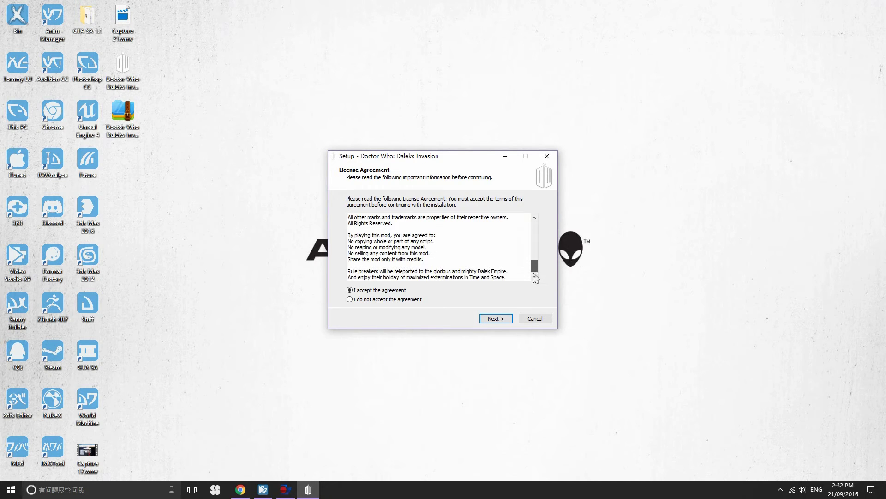
click(490, 320)
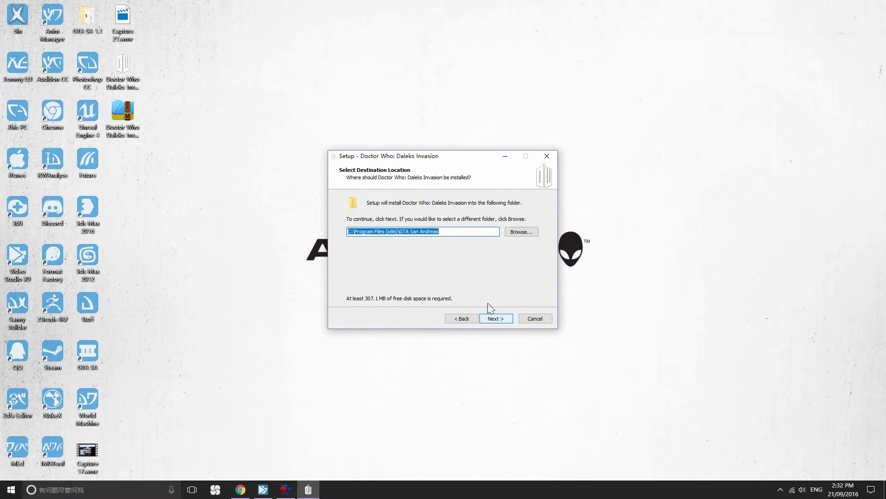
- Browse for the installation destination and choose the Desktop folder inside the user's profile on drive C
click(523, 236)
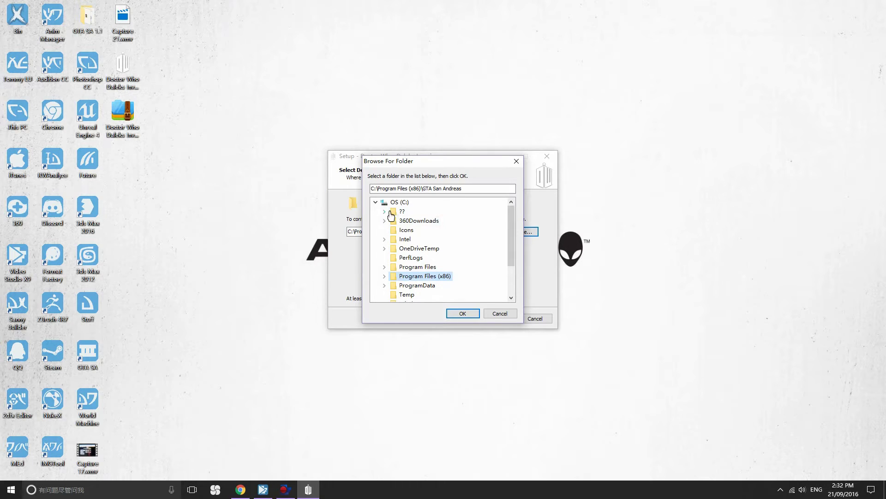
click(385, 211)
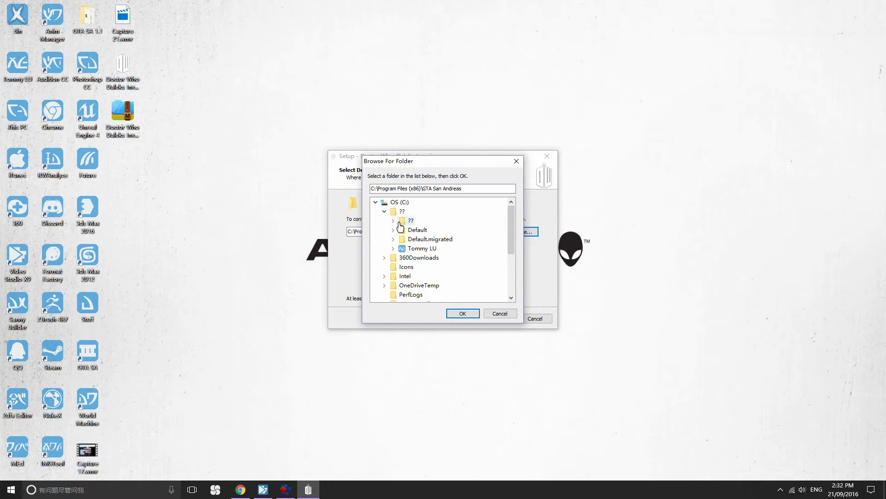
click(393, 220)
click(392, 202)
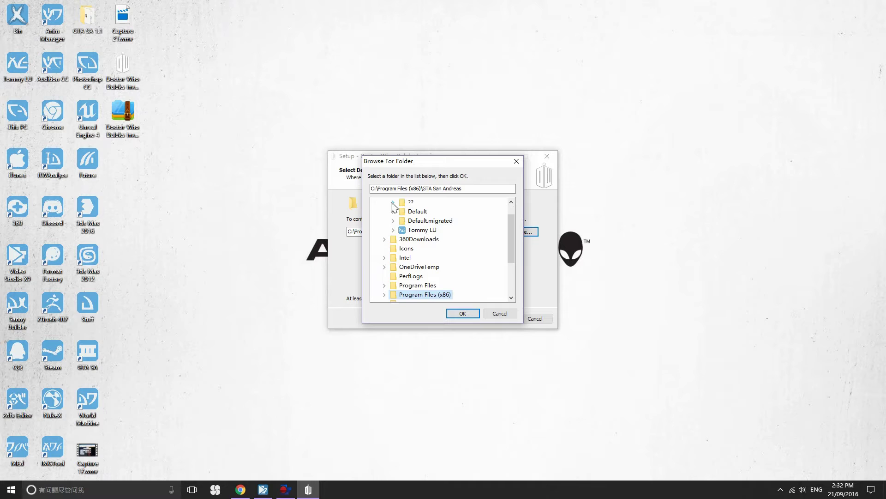
click(393, 230)
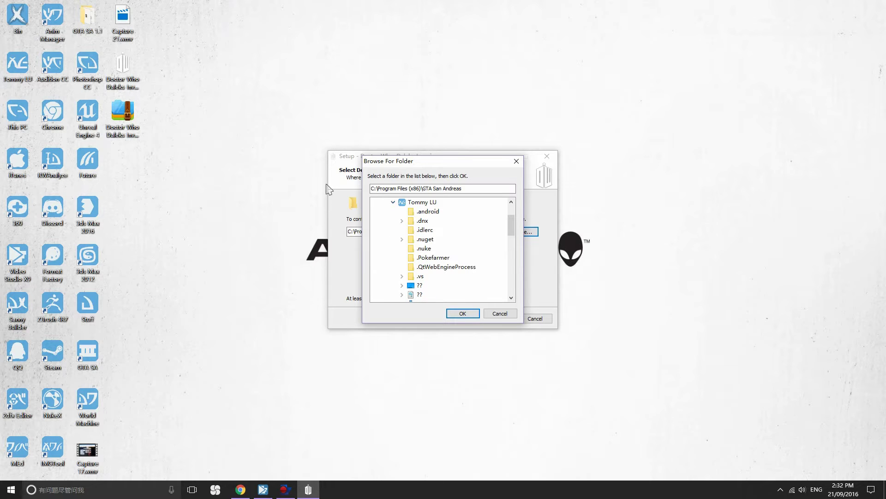
click(84, 19)
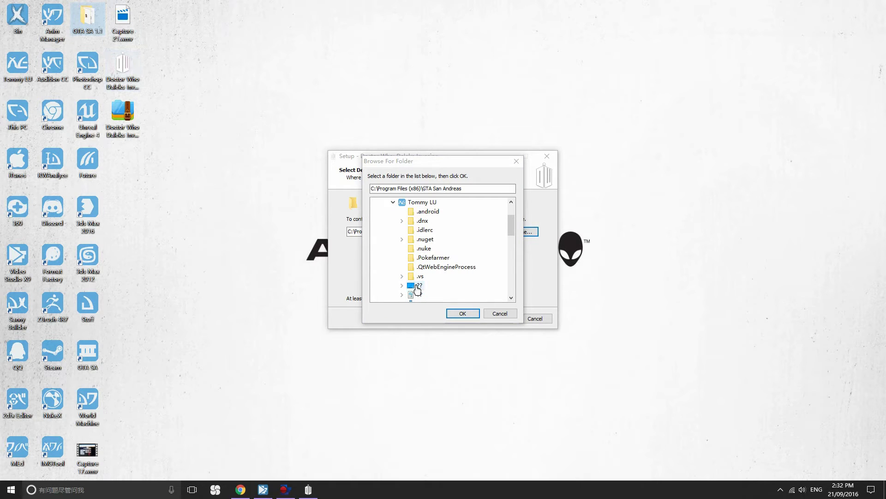
click(417, 285)
scroll(472, 254, down, 2)
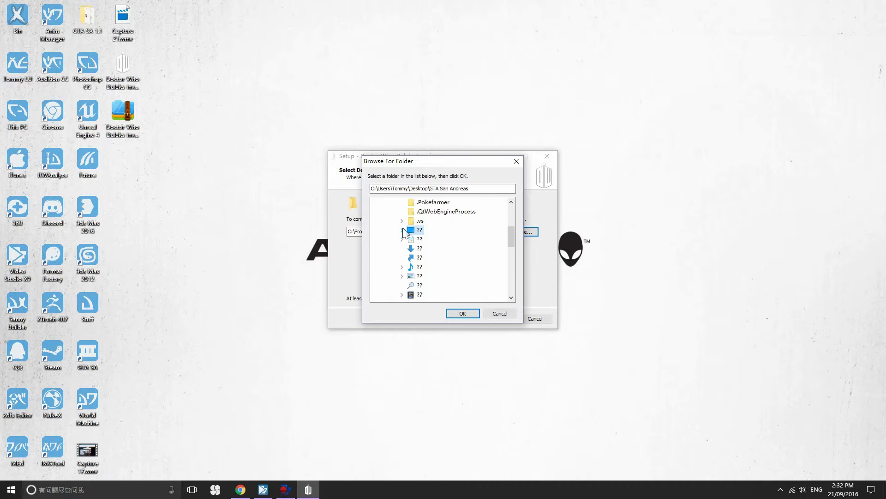
click(400, 230)
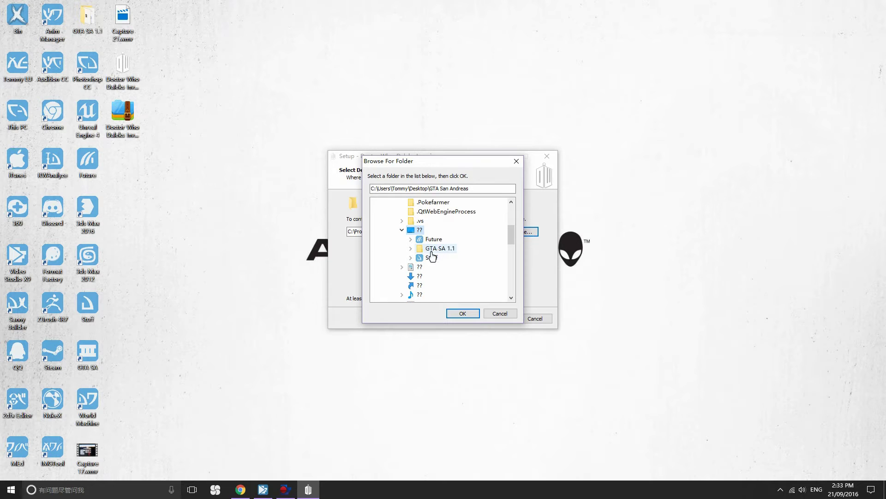
click(463, 313)
- Change the folder name at the end of the destination path to GTA SA 1.1 and continue
click(447, 231)
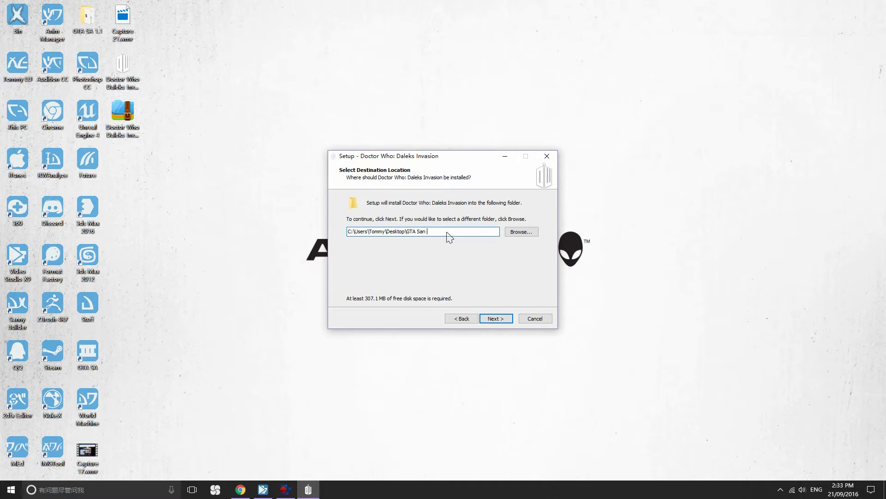
key(BackSpace)
key(BackSpace)
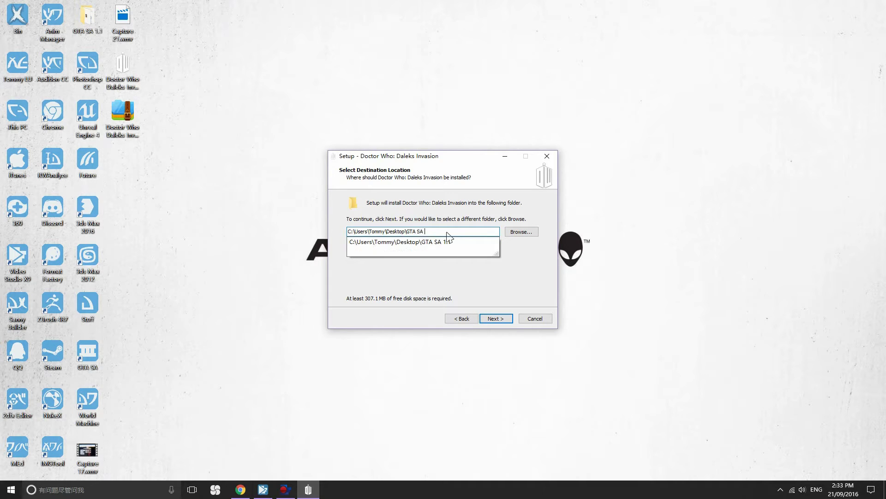
text(1.1)
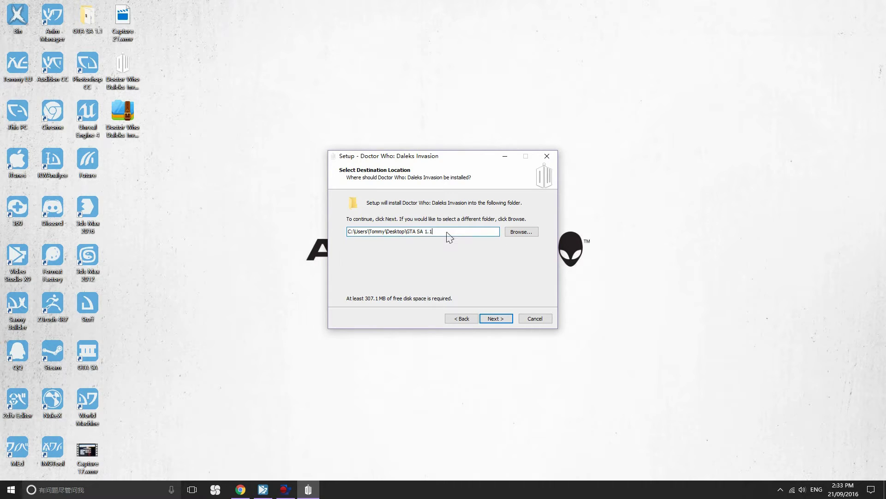
click(498, 318)
- Keep the default Start Menu folder and the desktop shortcut option, and start the installation
click(478, 292)
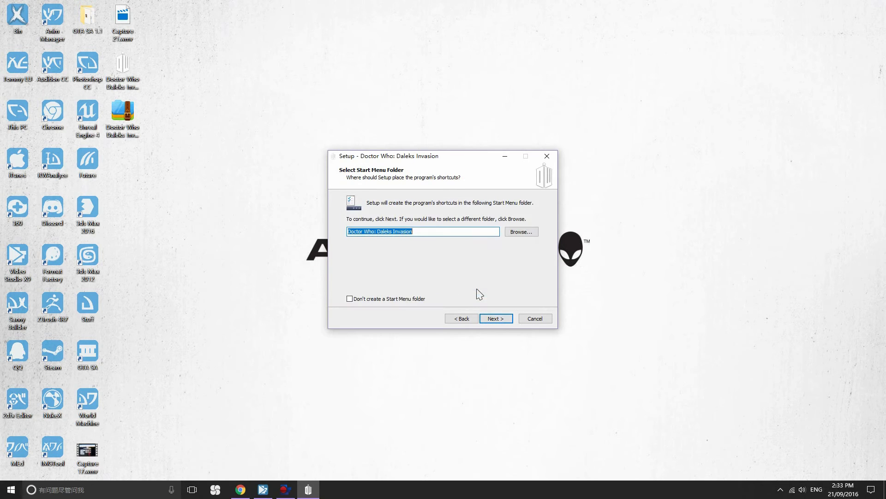
click(401, 300)
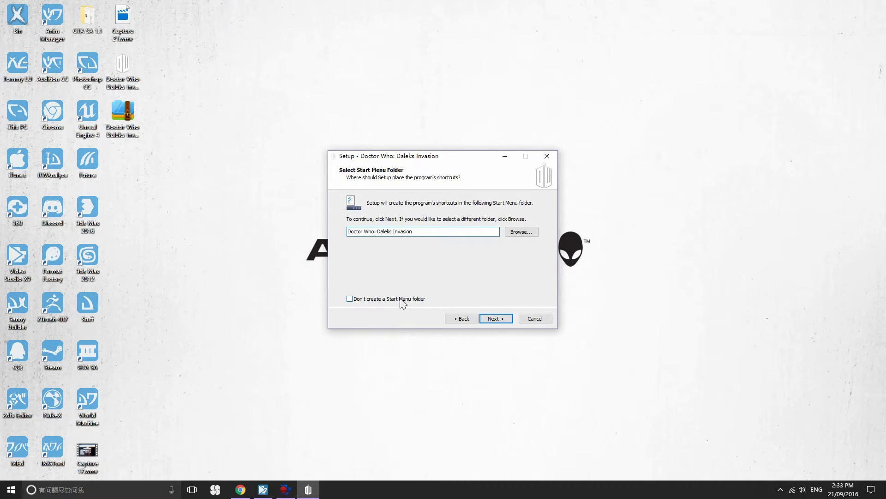
click(511, 320)
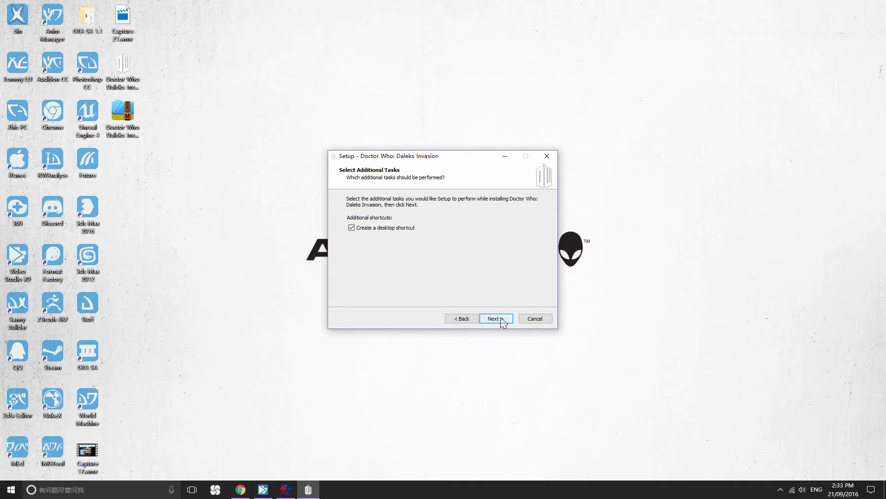
click(502, 322)
click(496, 319)
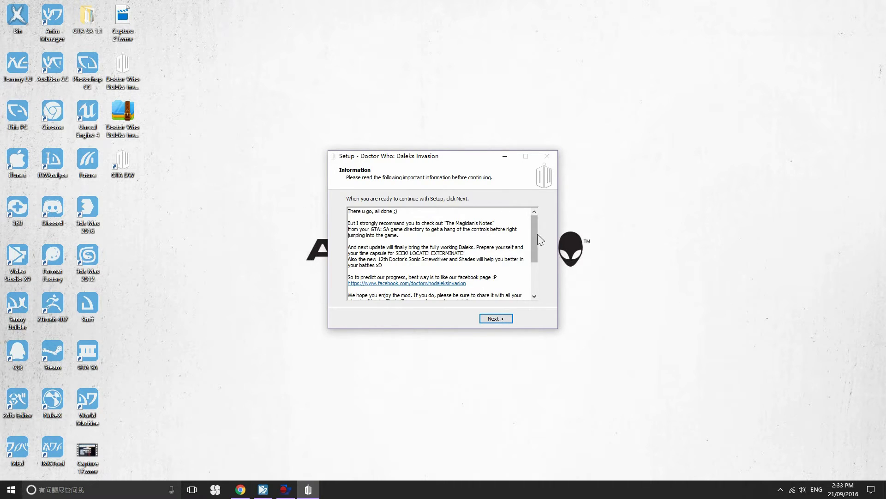
- Read the closing information to its end and finish the setup with The Magician's Note v4.0.pdf set to open
drag(534, 238, 518, 312)
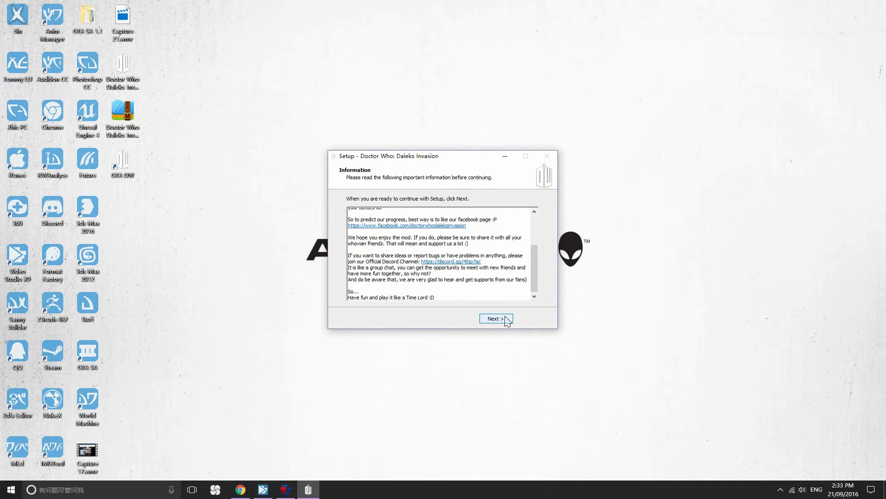
click(508, 321)
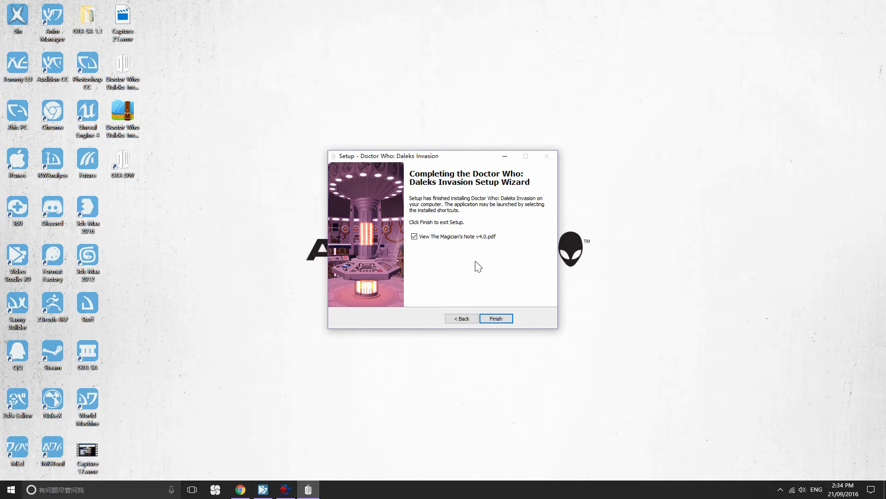
click(501, 322)
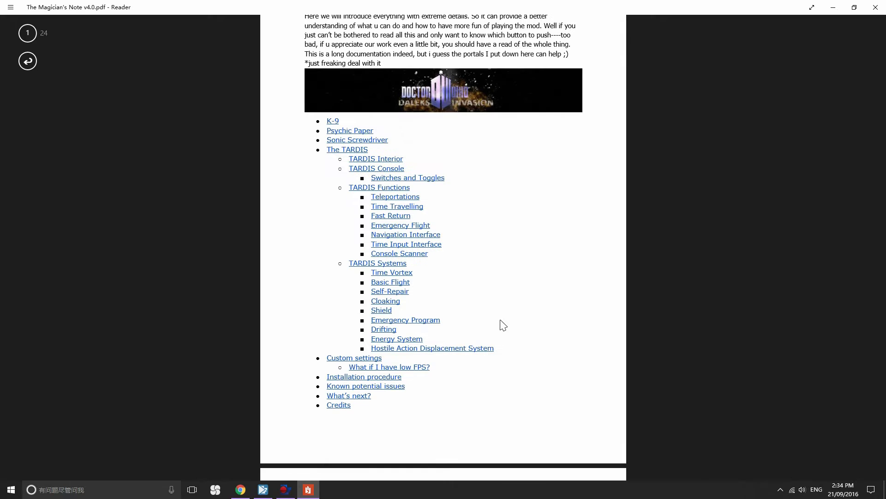
- Examine The Magician's Note's table of contents and its opening sections on K-9, Psychic Paper and the Sonic Screwdriver
scroll(439, 184, down, 5)
scroll(446, 217, up, 6)
scroll(454, 248, down, 7)
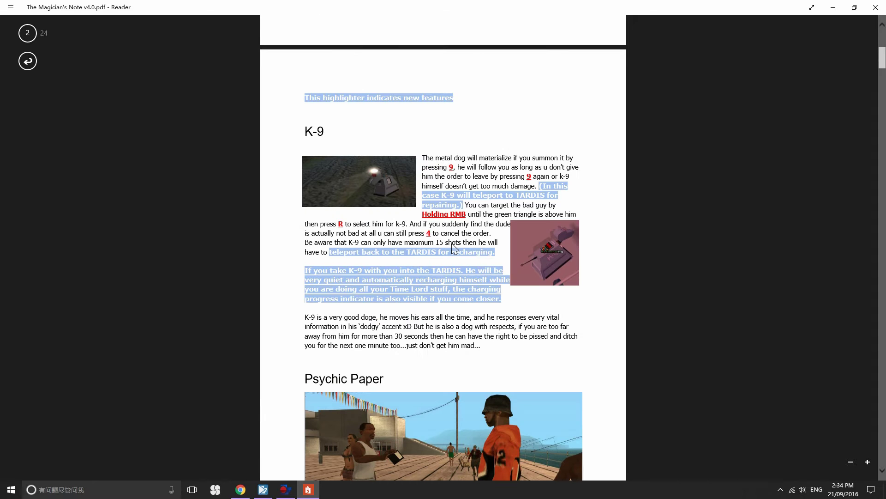
scroll(456, 249, down, 10)
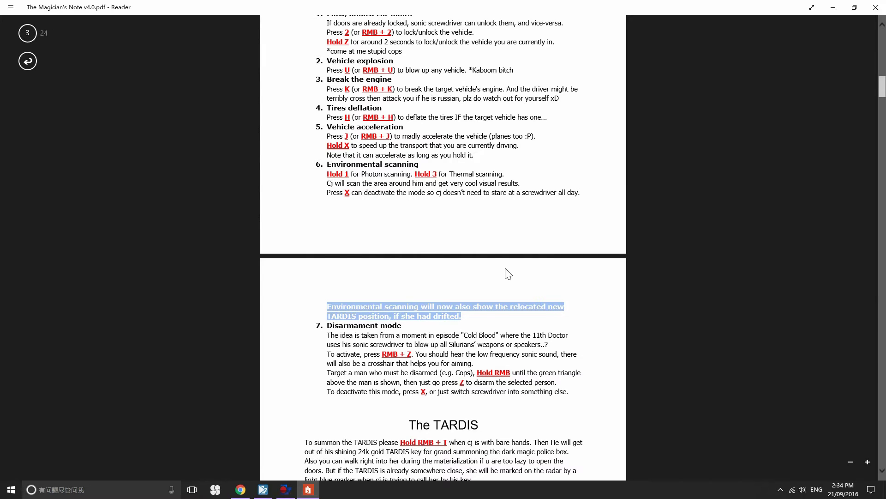
scroll(506, 273, up, 10)
scroll(512, 279, up, 10)
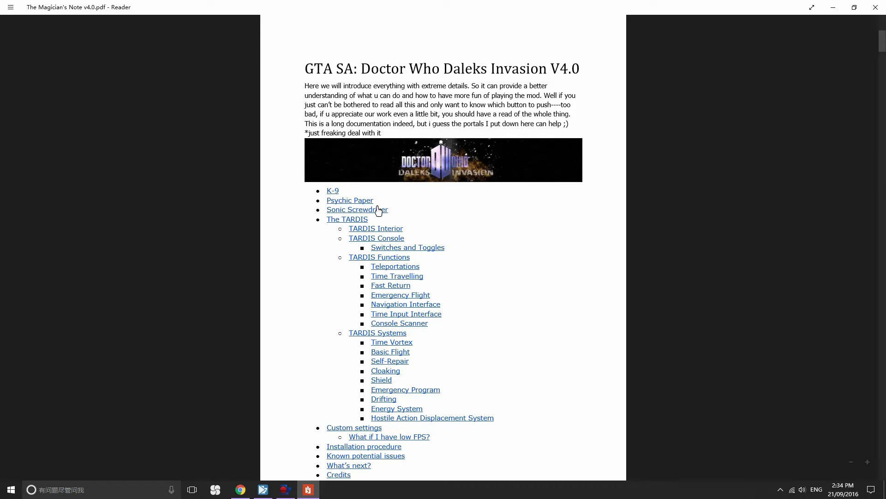
scroll(485, 254, down, 3)
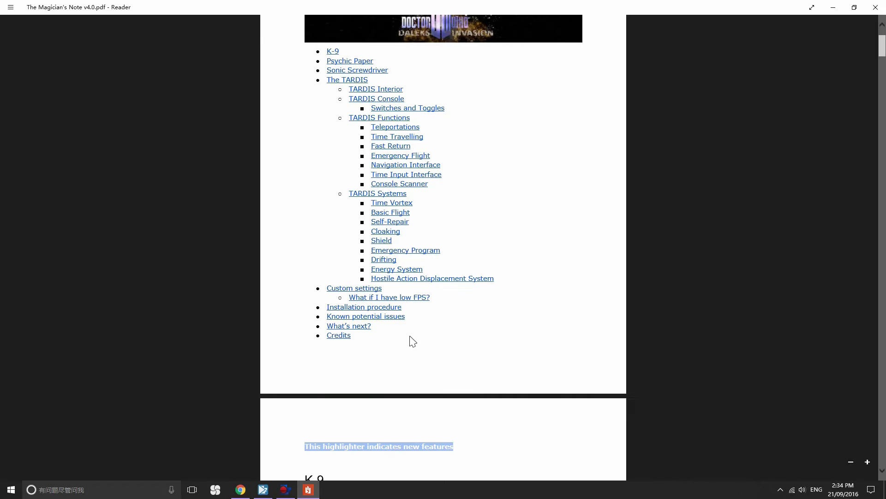
scroll(444, 314, up, 3)
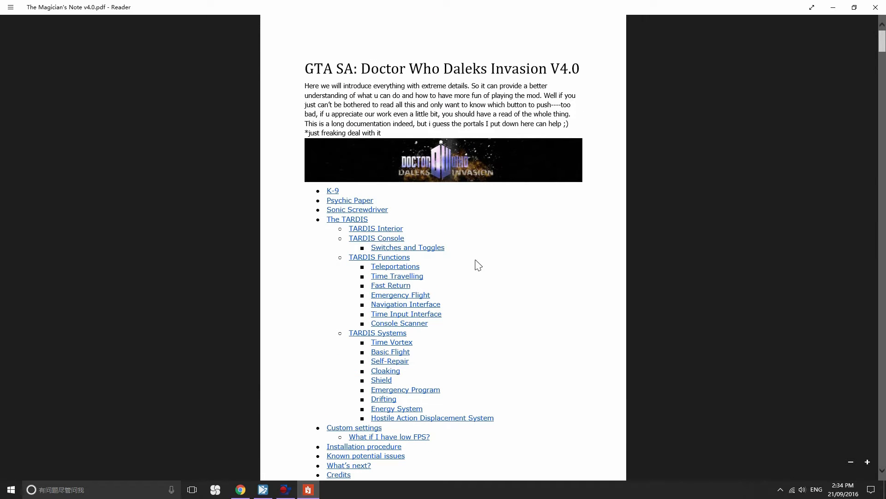
- Go to the Switches and Toggles section of the note and examine the TARDIS console panels 1 to 8 and their keys
click(429, 248)
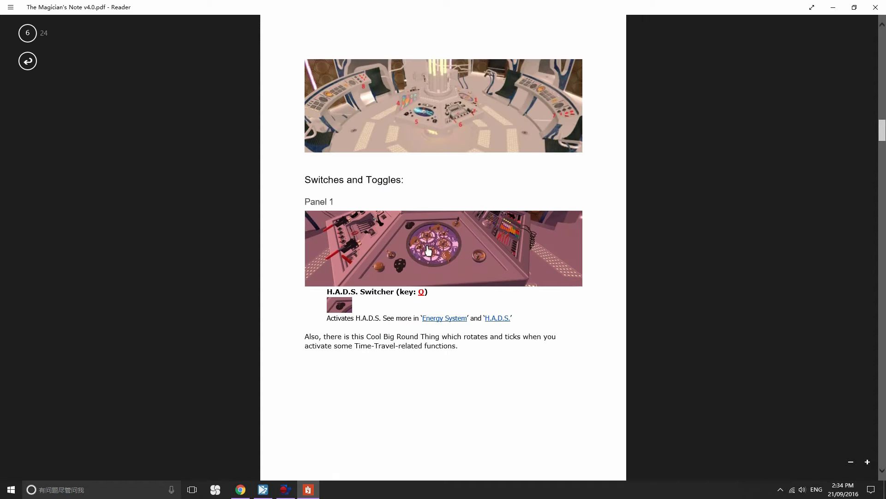
scroll(454, 280, up, 6)
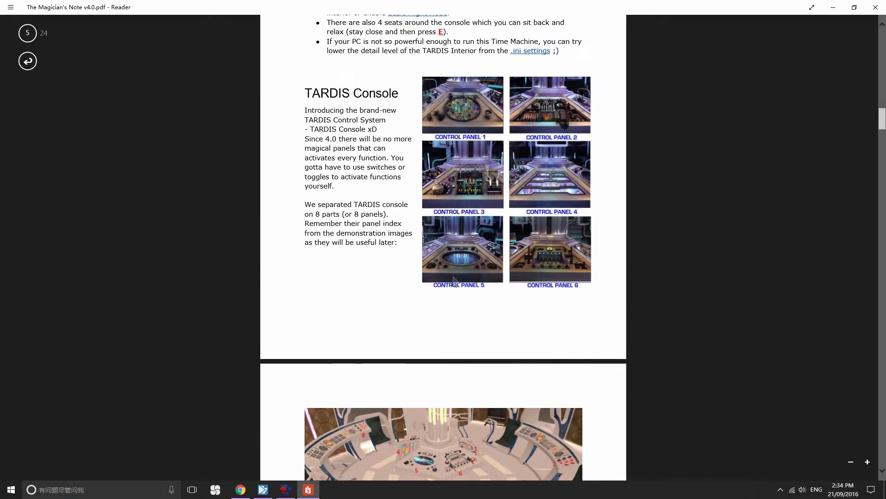
scroll(454, 281, down, 6)
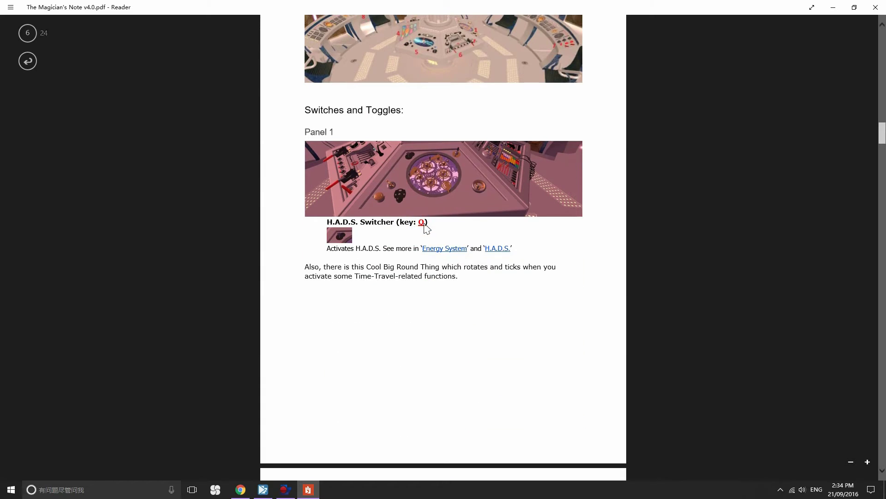
double_click(422, 222)
scroll(485, 346, down, 10)
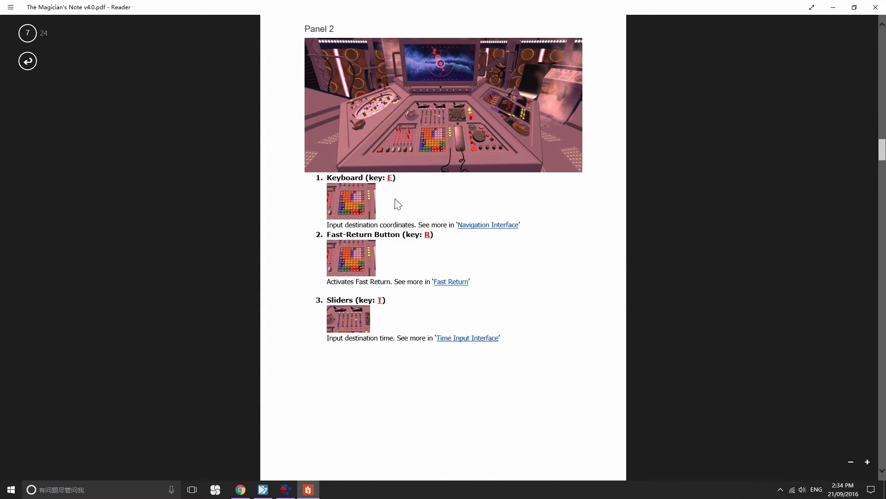
scroll(402, 288, down, 15)
scroll(402, 287, down, 5)
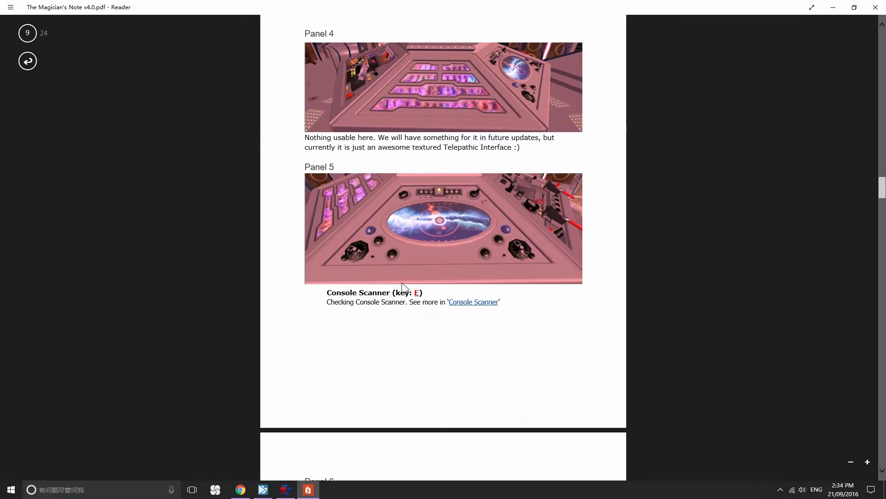
scroll(402, 287, down, 15)
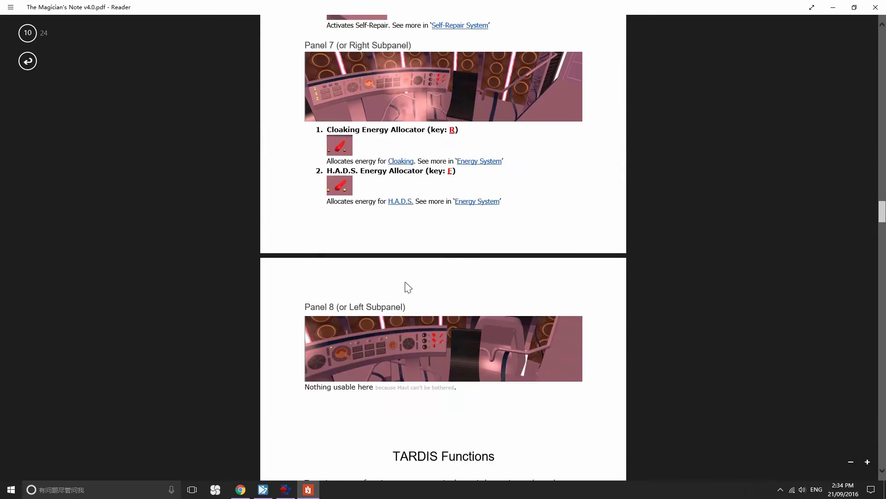
scroll(401, 235, up, 10)
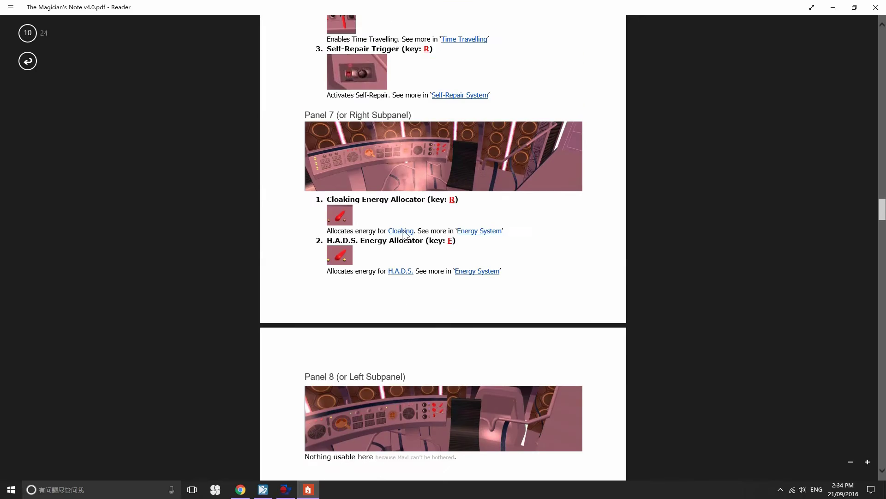
scroll(402, 235, down, 10)
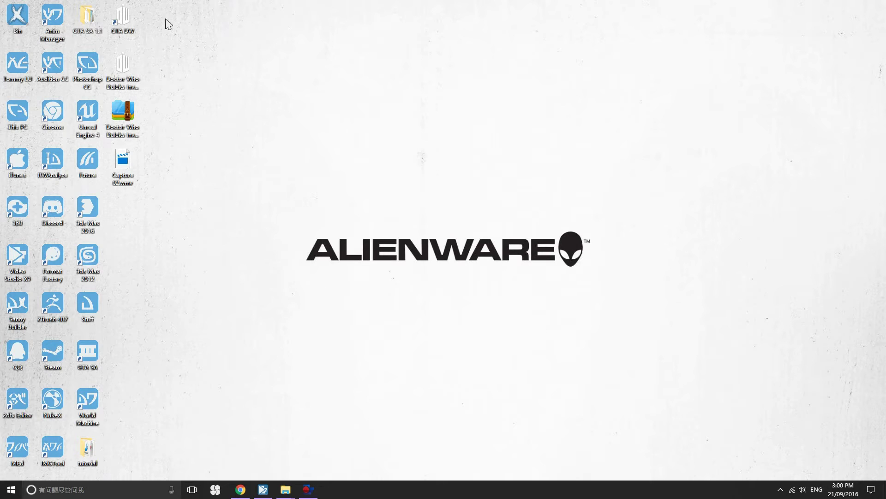
- Open the GTA DW shortcut on the desktop and switch to the GTA SA 1.1 folder window in File Explorer
double_click(128, 17)
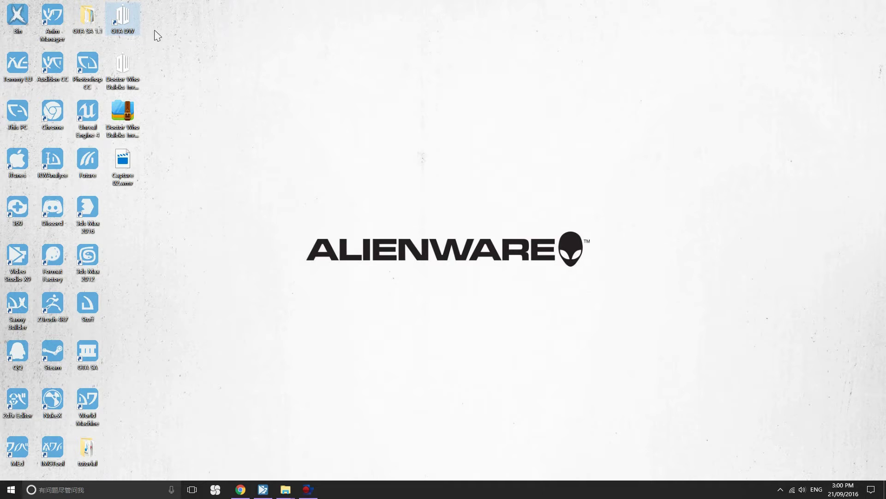
mouse_move(283, 487)
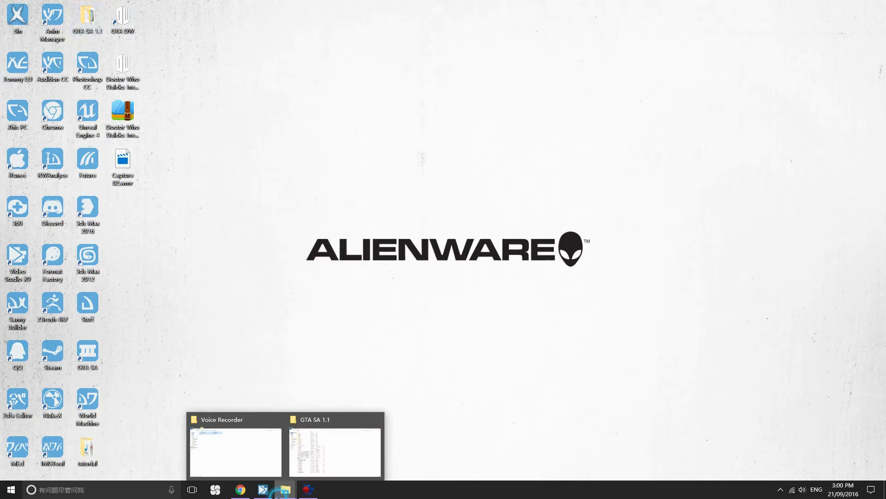
click(340, 457)
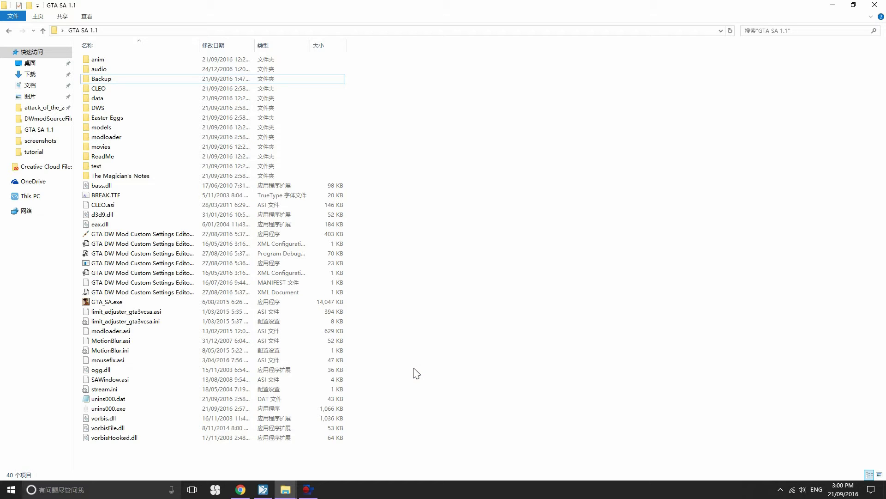
- Run unins000.exe in the GTA SA 1.1 folder and completely remove Doctor Who: Daleks Invasion with all its components
click(151, 411)
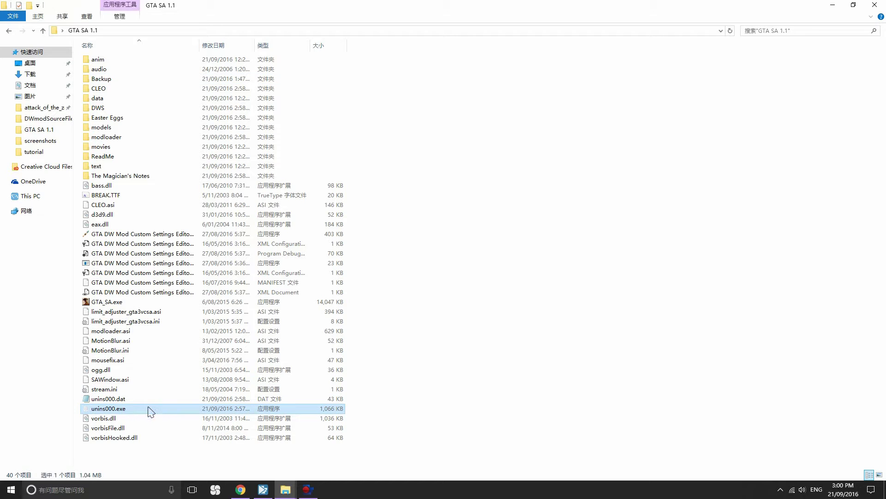
double_click(108, 409)
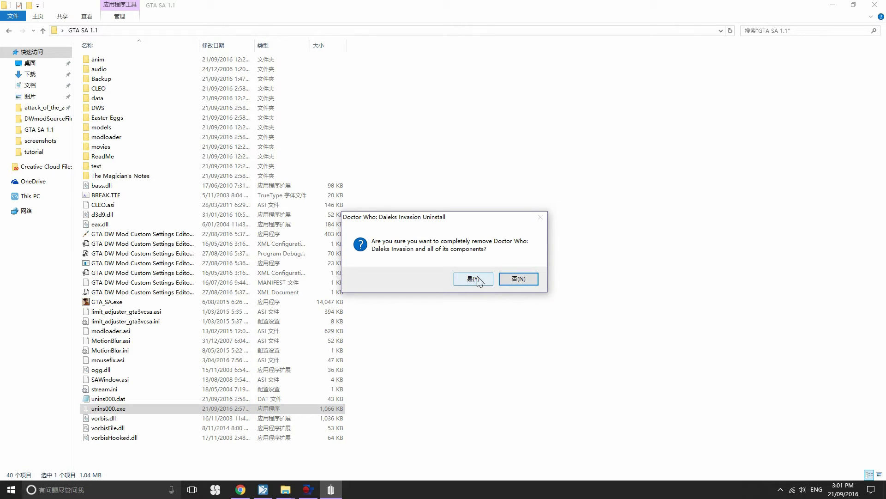
click(479, 280)
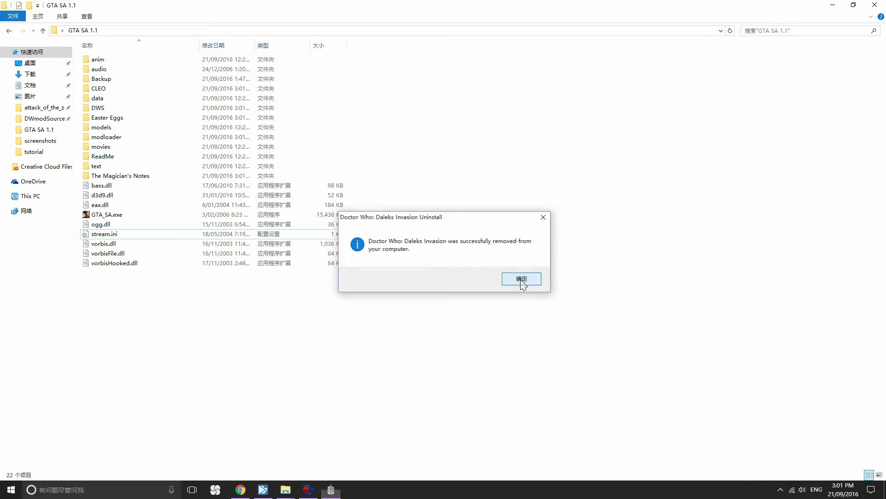
click(522, 280)
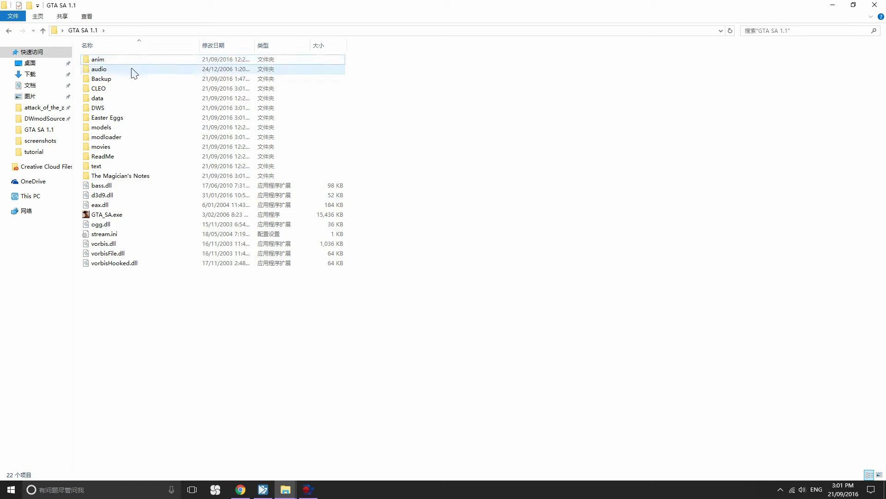
- Check the original game files kept in the Backup folder and return to the GTA SA 1.1 folder
double_click(134, 81)
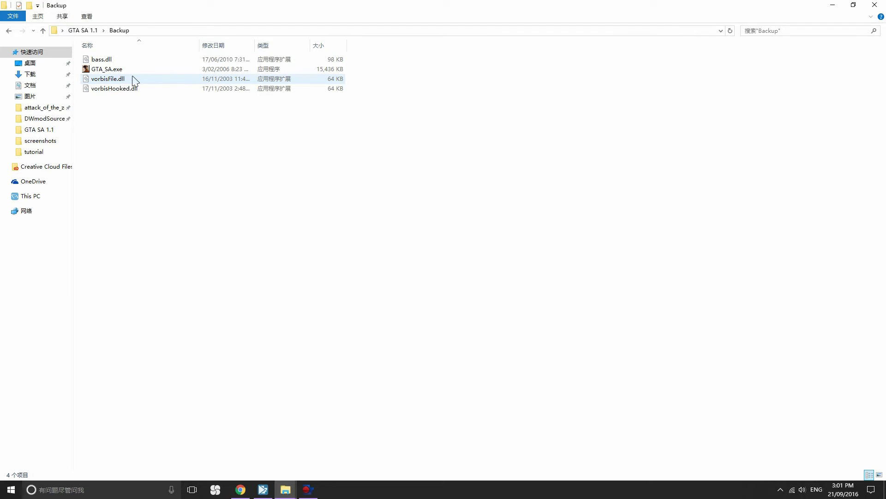
drag(136, 115, 92, 58)
click(148, 137)
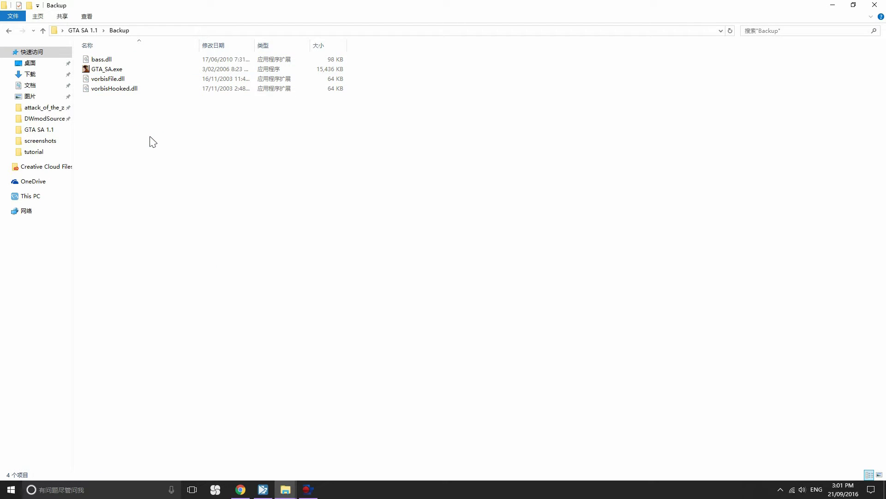
click(76, 31)
click(109, 296)
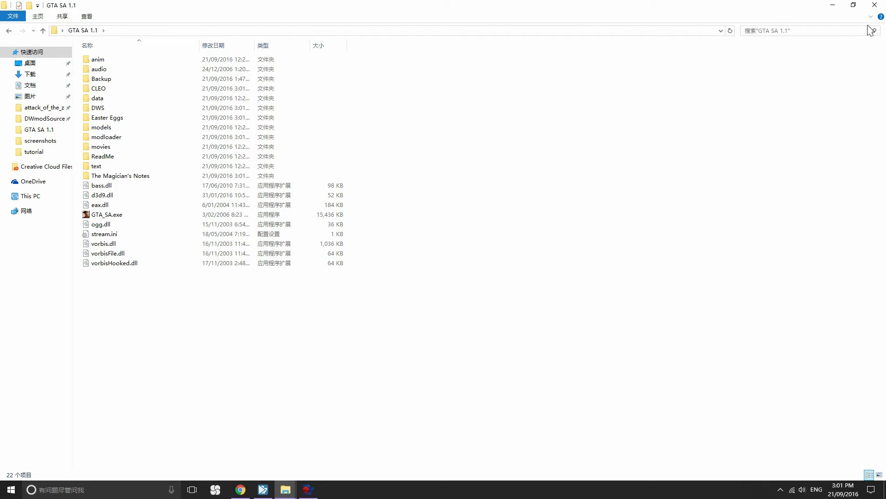
- Extract the Doctor Who Daleks Invasion V4.0 folder from its zip archive to the desktop, then delete the archive
click(286, 489)
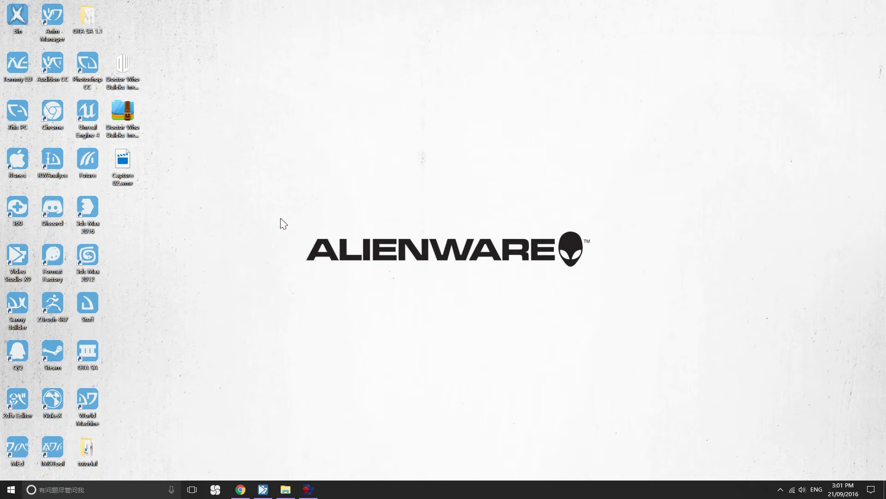
double_click(122, 111)
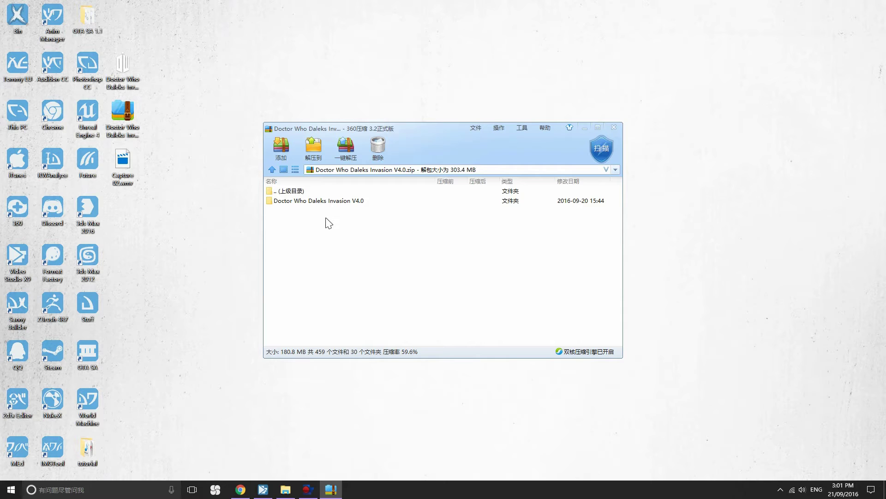
click(327, 201)
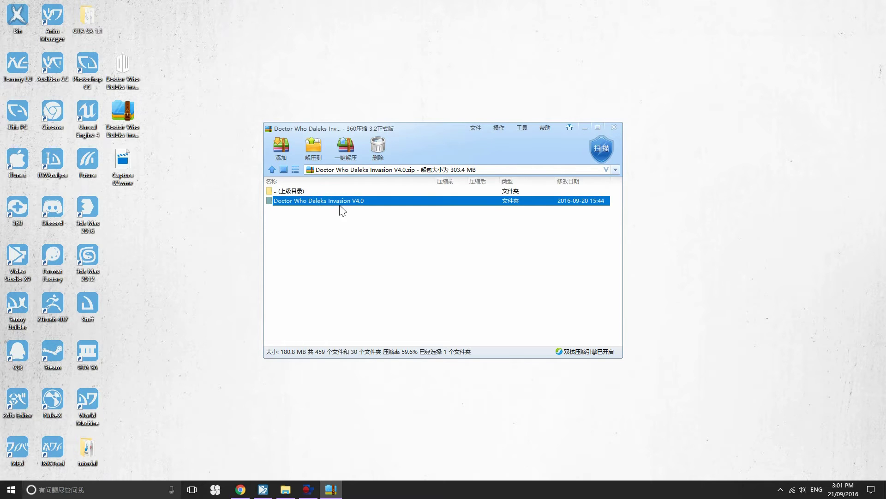
drag(329, 205, 188, 124)
drag(315, 208, 131, 228)
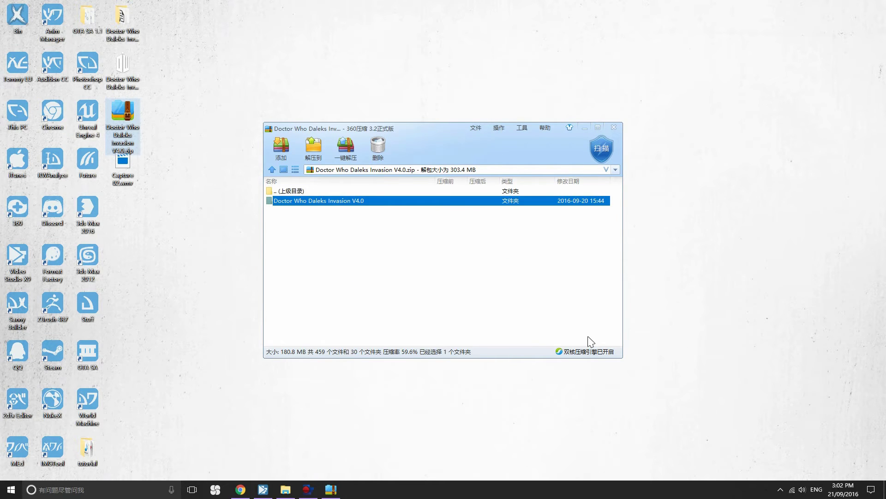
click(614, 128)
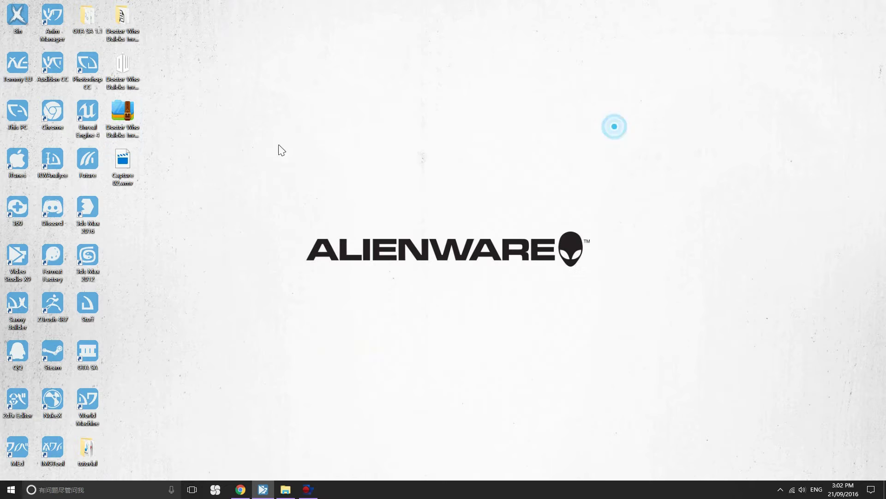
click(137, 117)
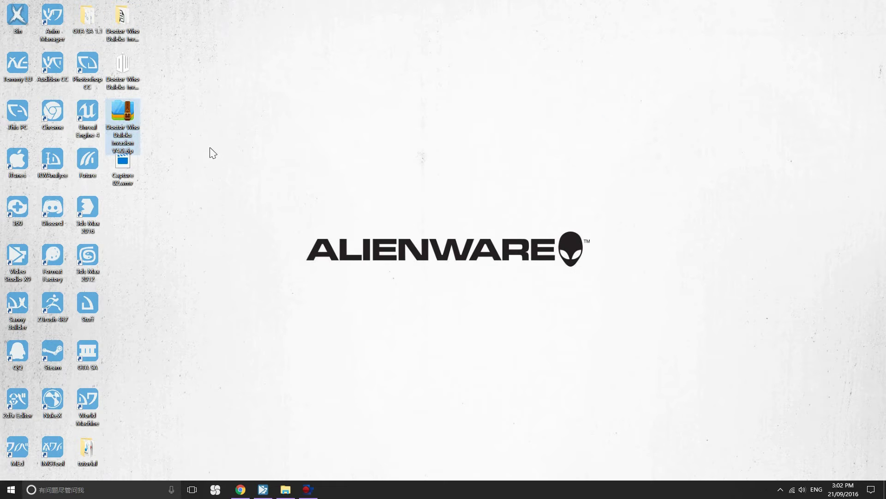
key(Delete)
- Move all contents of the extracted Doctor Who Daleks Invasion V4.0 folder into GTA SA 1.1, replacing the files with the same names
double_click(125, 20)
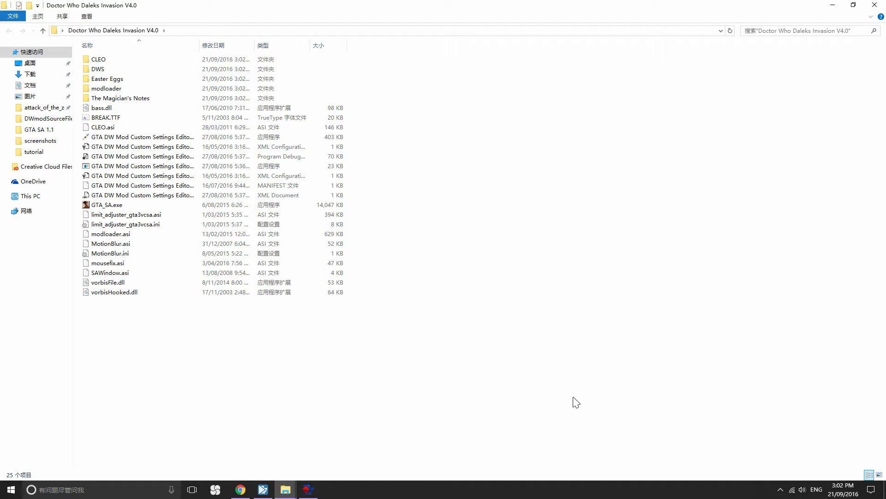
drag(572, 397, 124, 21)
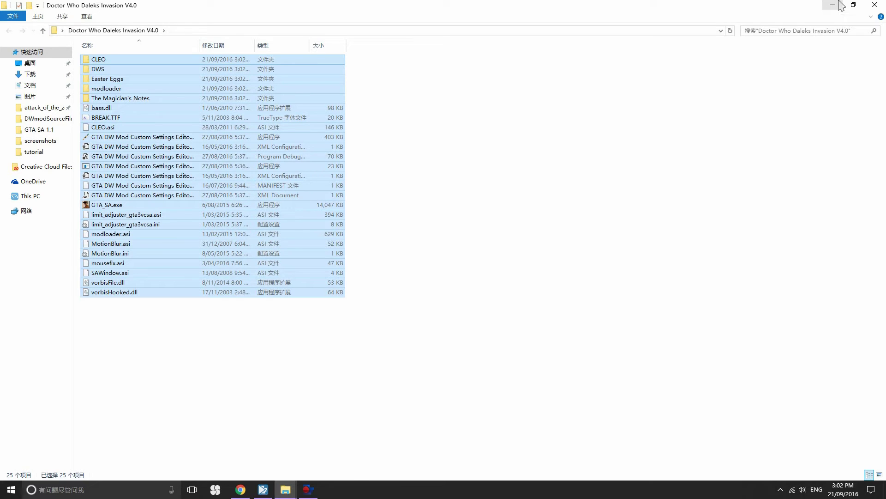
drag(134, 152, 359, 229)
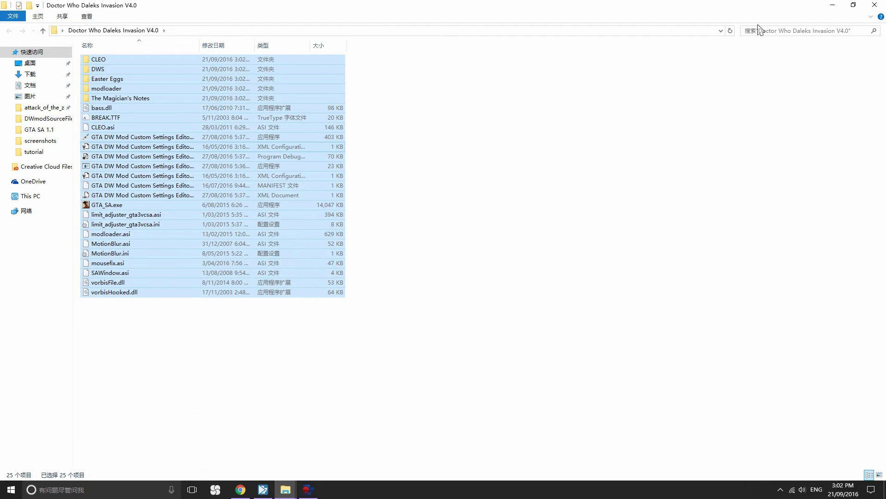
click(833, 6)
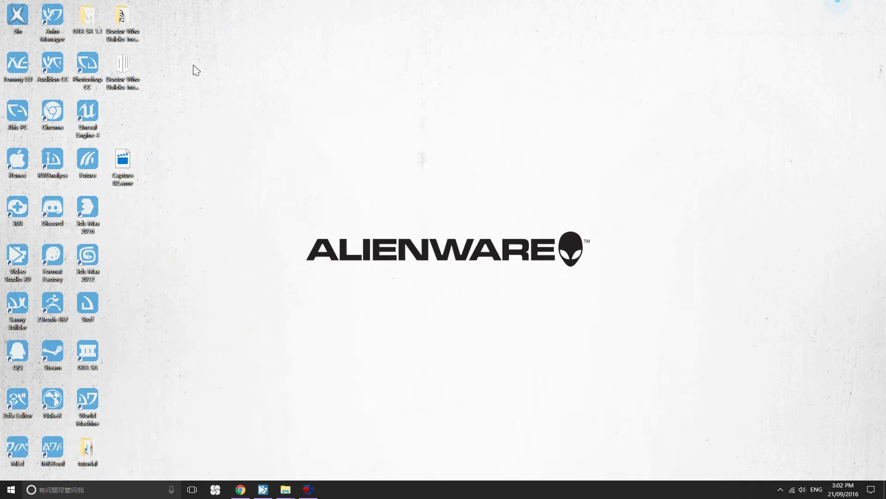
double_click(92, 20)
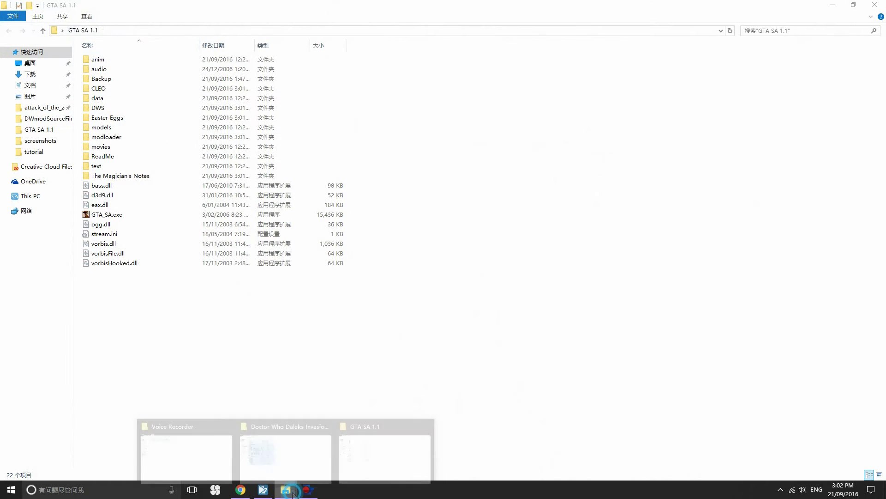
click(383, 442)
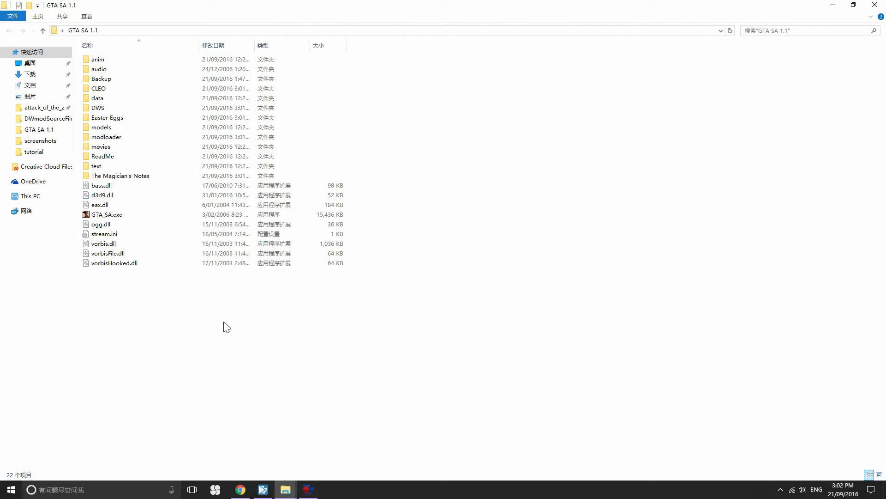
mouse_move(285, 489)
click(274, 454)
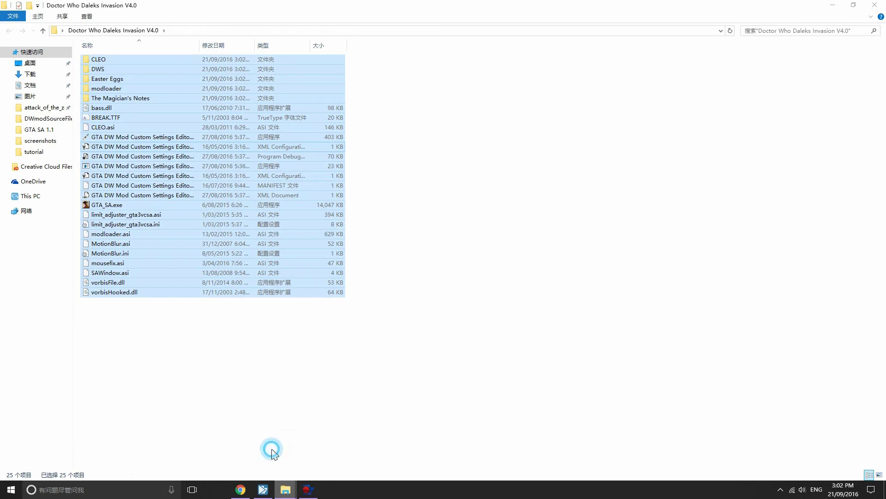
drag(104, 203, 514, 286)
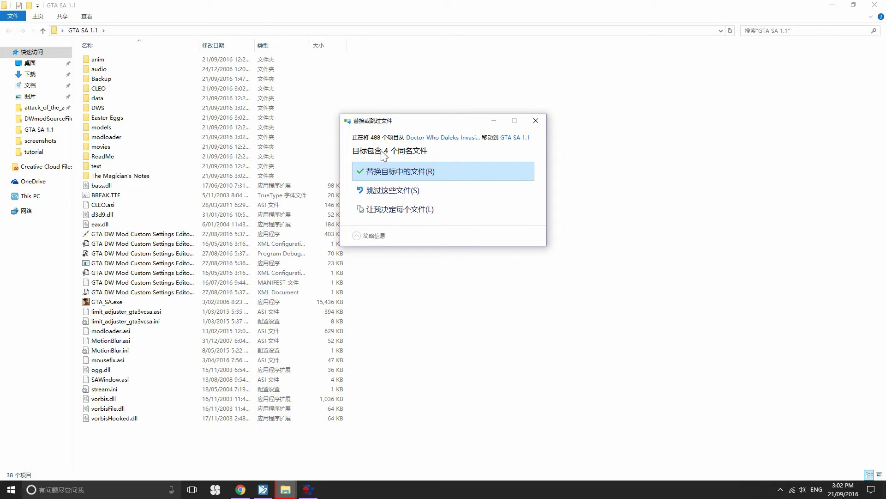
click(395, 174)
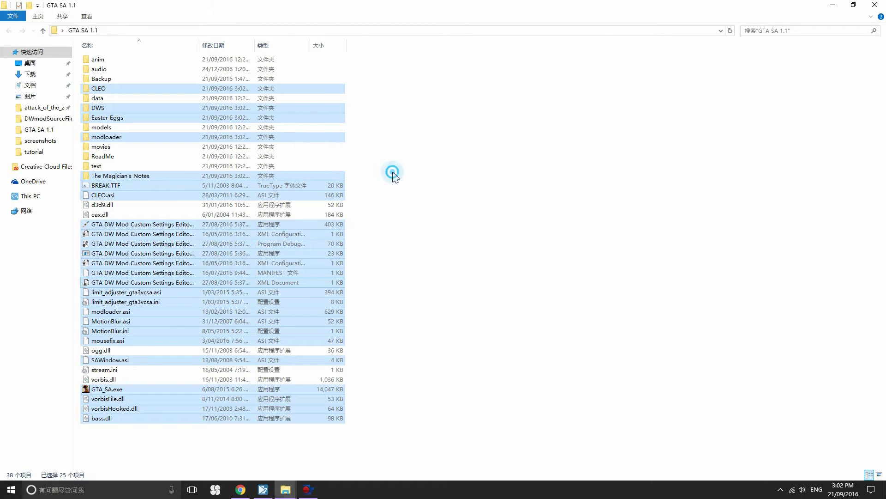
click(393, 173)
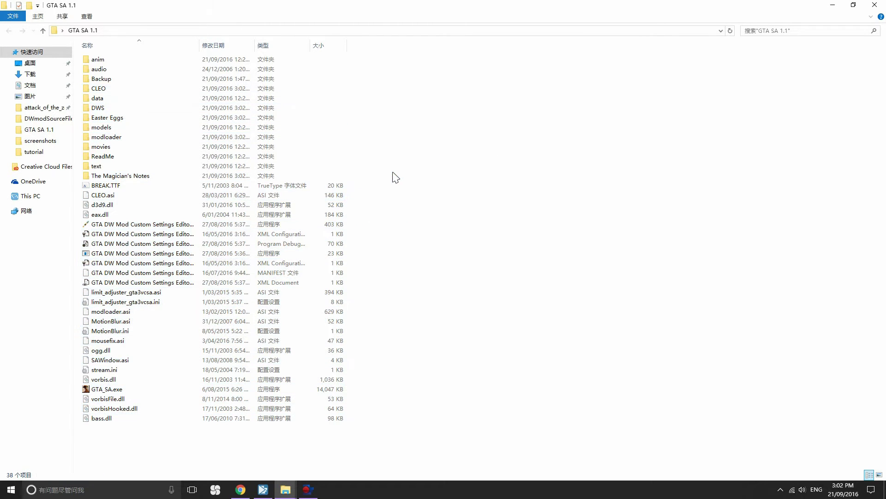
- Look over the manual's file formats in The Magician's Notes folder and open The Magician's Note v4.0 internet shortcut
click(100, 180)
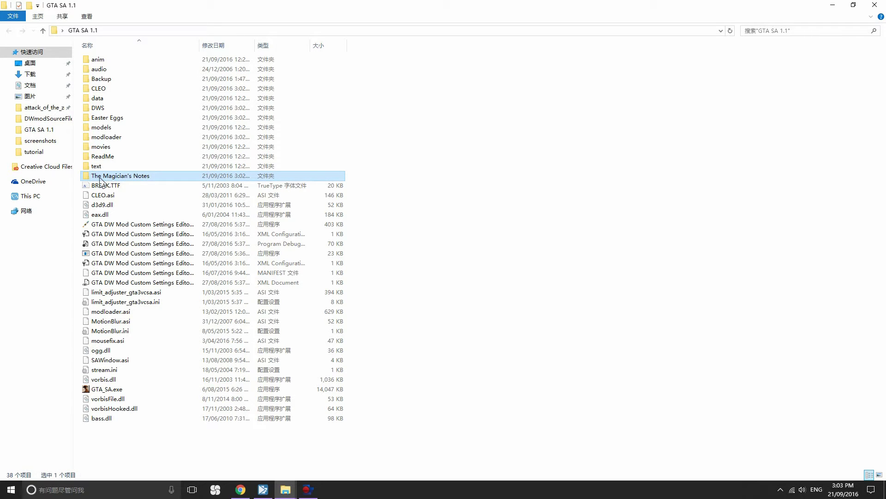
double_click(100, 178)
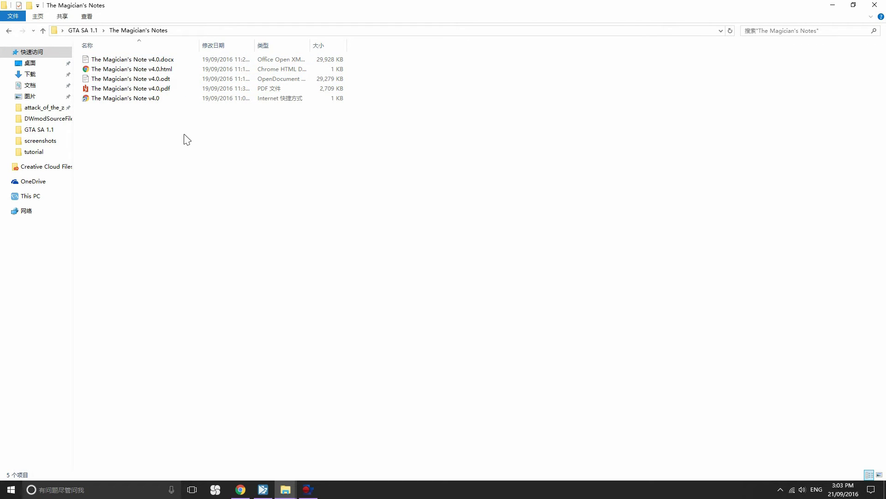
click(154, 63)
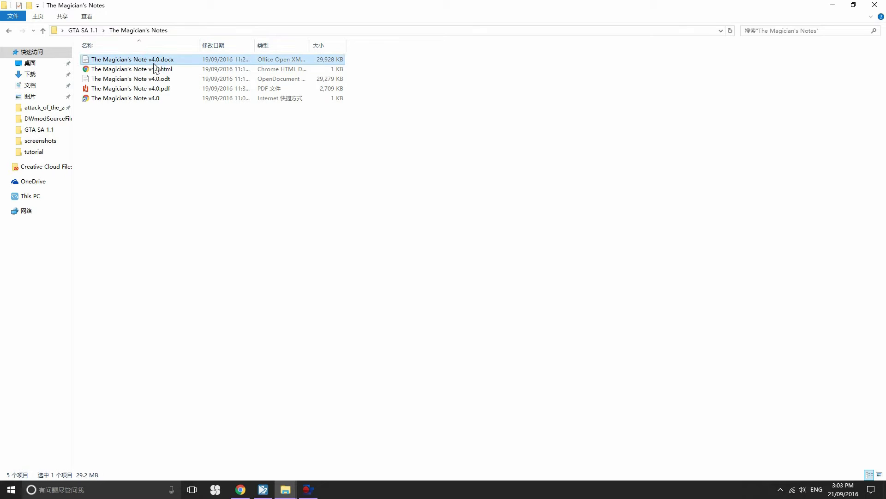
click(156, 69)
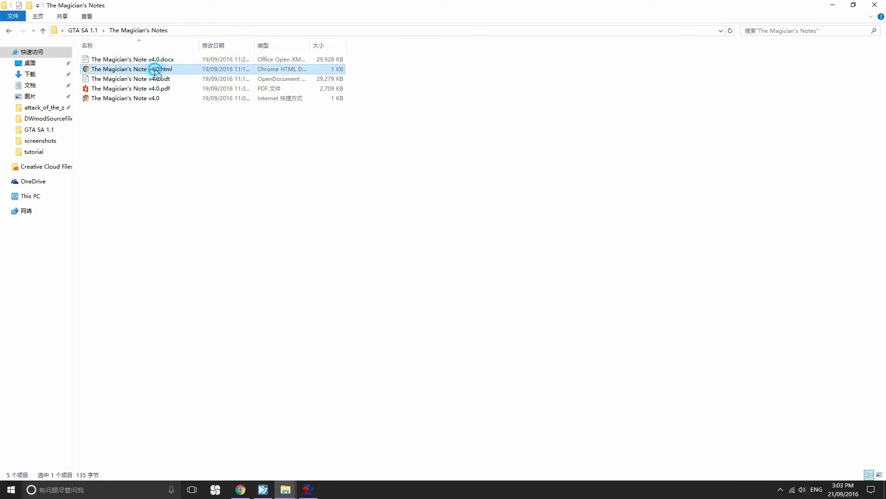
double_click(152, 99)
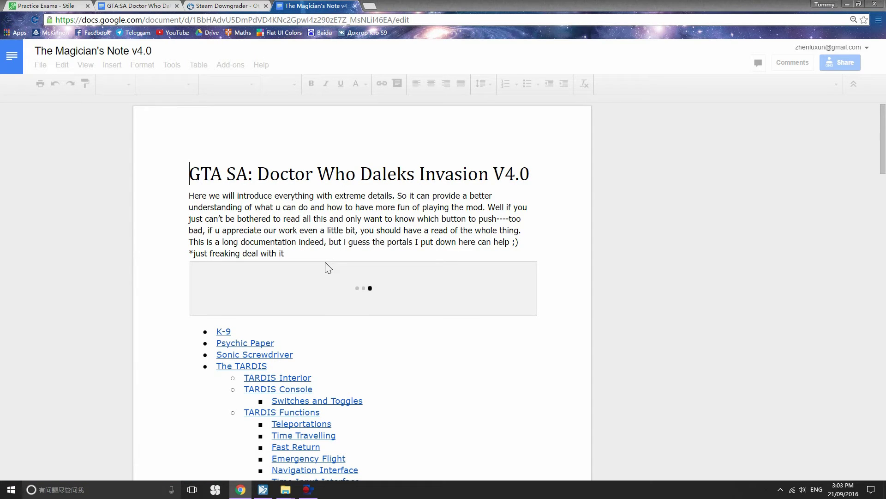
- Examine the introduction and contents list of the online note and the file formats it can be downloaded as
scroll(328, 267, down, 2)
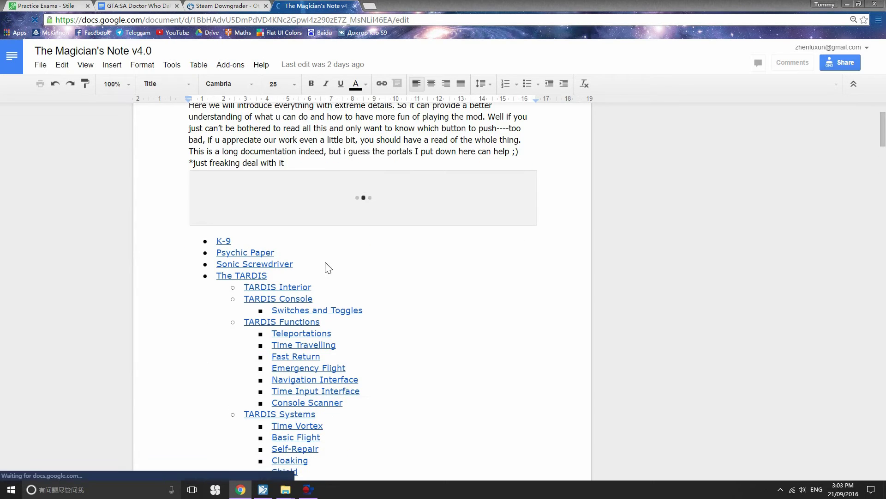
scroll(329, 267, down, 2)
scroll(326, 263, up, 4)
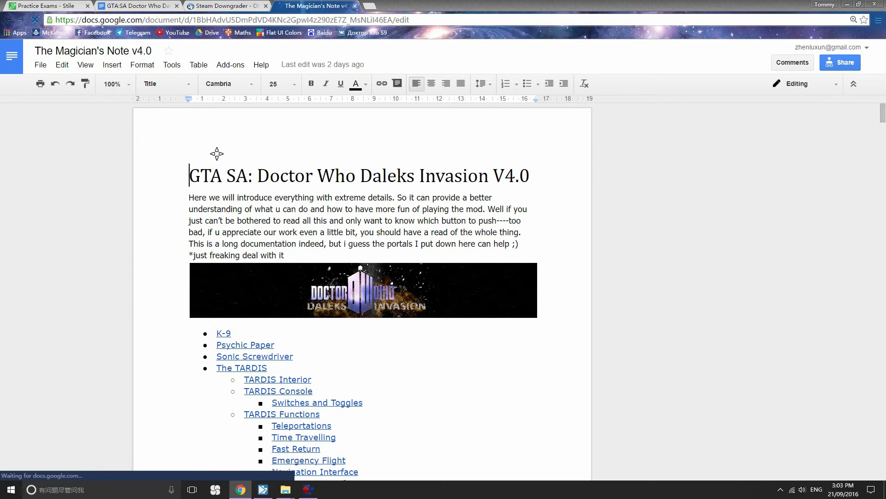
click(40, 65)
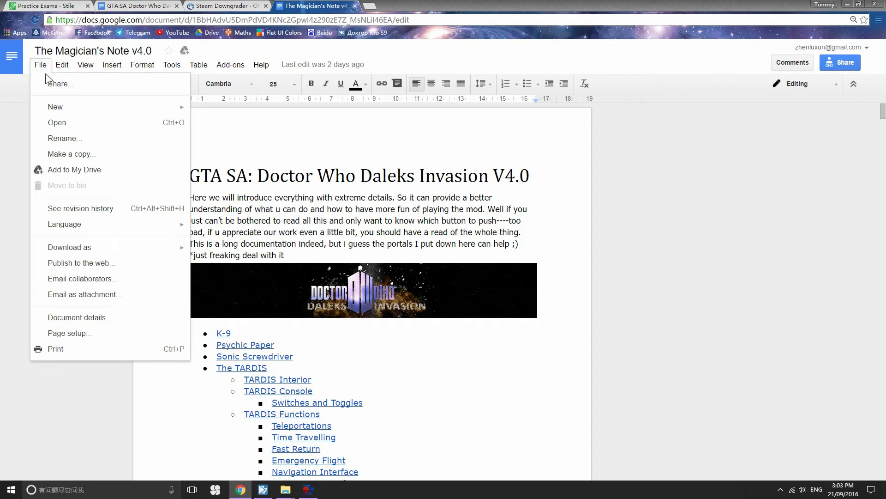
mouse_move(190, 248)
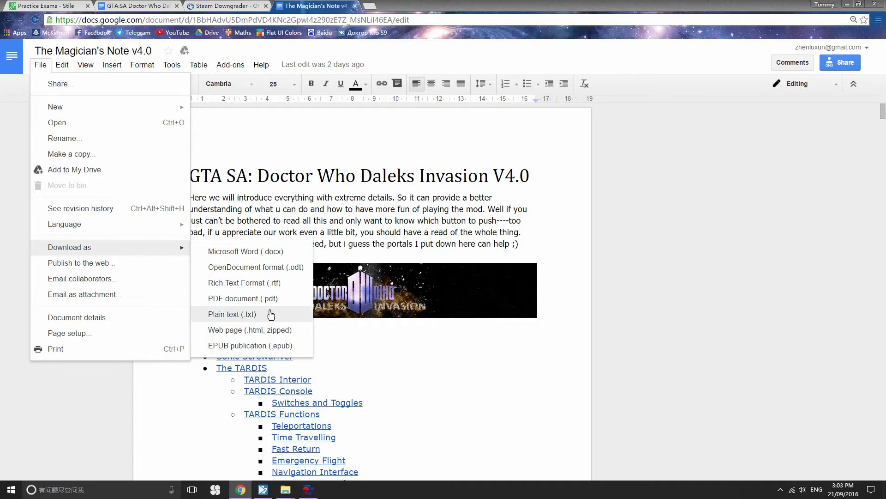
- Close the online note and go back to the GTA SA 1.1 folder in File Explorer
click(354, 5)
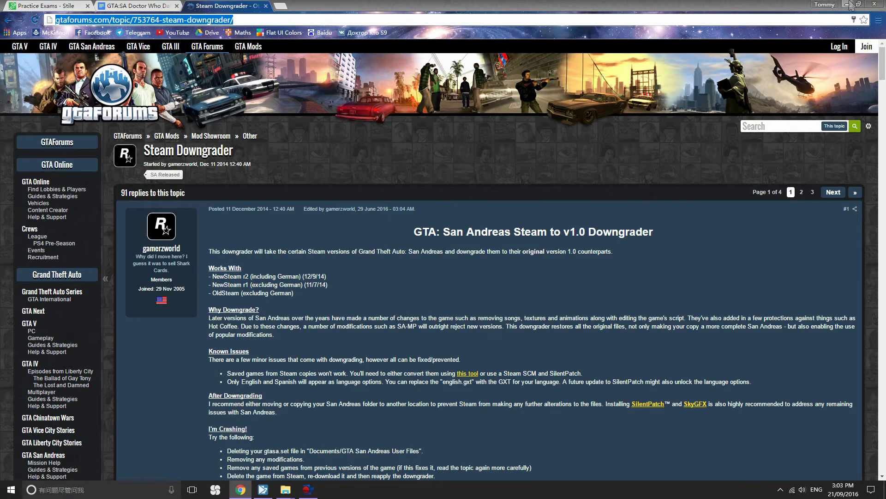
click(847, 5)
click(410, 102)
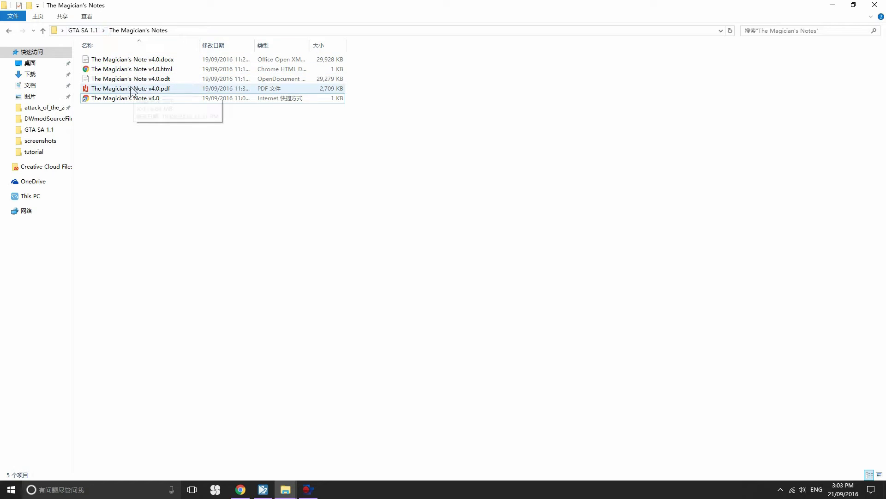
click(87, 30)
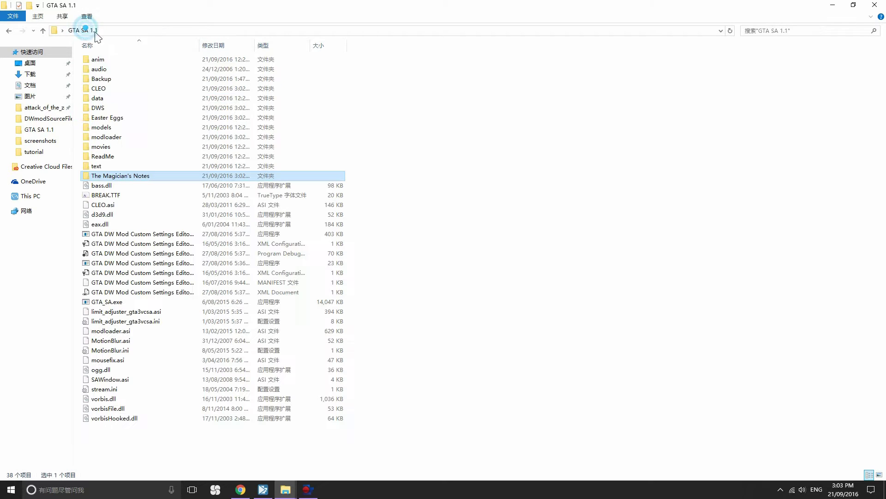
click(261, 82)
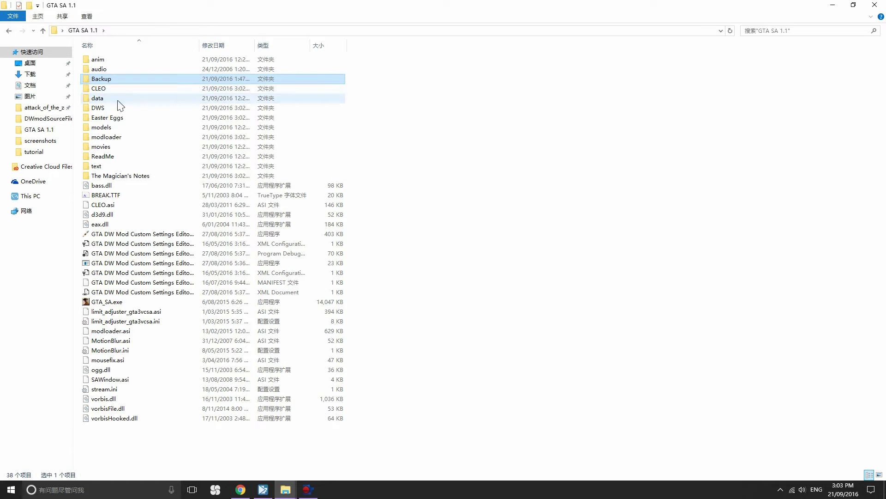
click(184, 166)
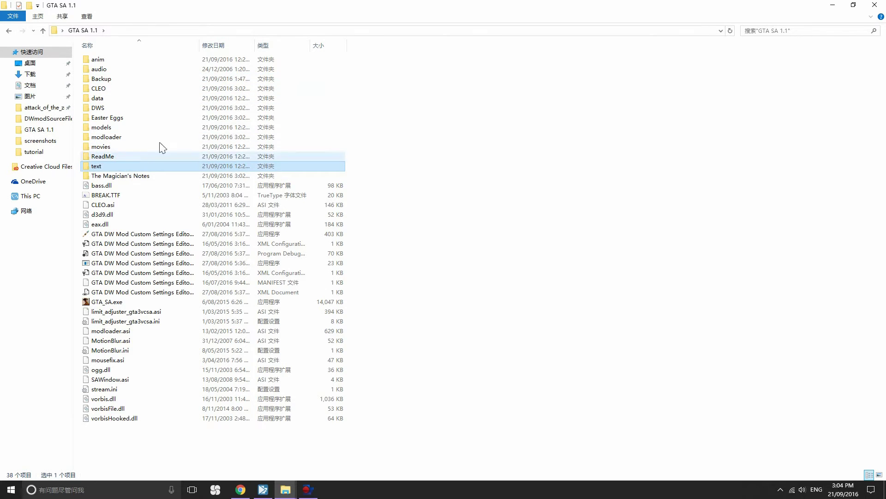
click(464, 399)
- Close the window of the extracted Doctor Who Daleks Invasion folder, returning to the GTA SA 1.1 folder
mouse_move(286, 489)
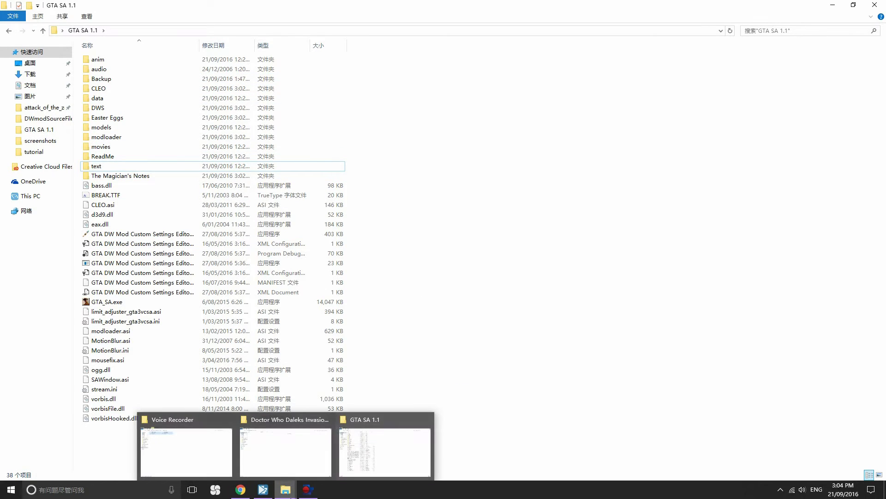
click(283, 464)
click(874, 4)
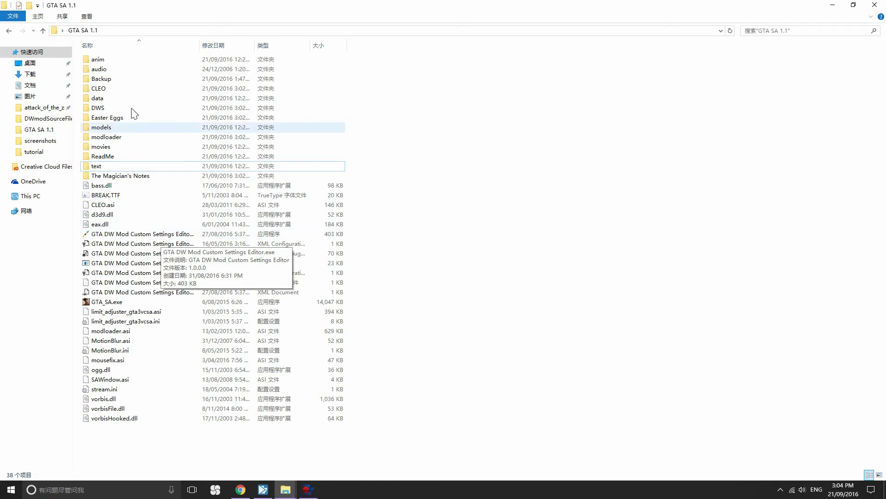
- Review the files kept in the Backup folder, return to GTA SA 1.1 and minimise its window
double_click(110, 79)
drag(165, 150, 117, 63)
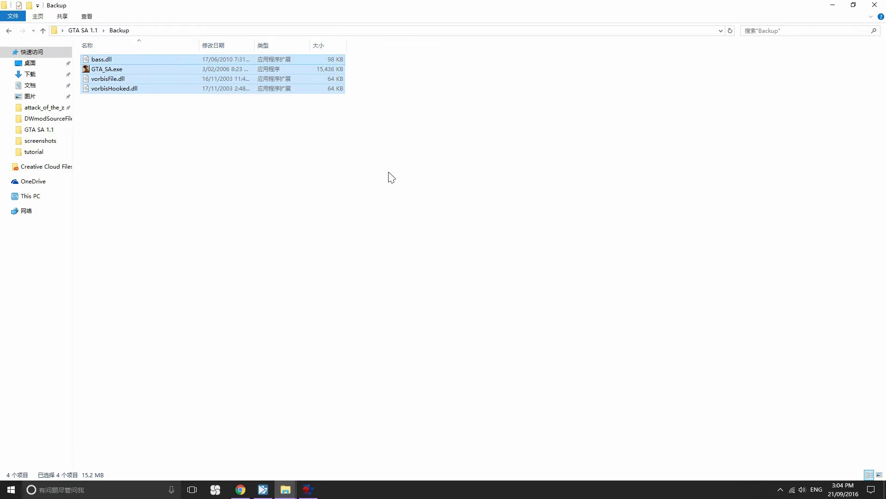
click(74, 30)
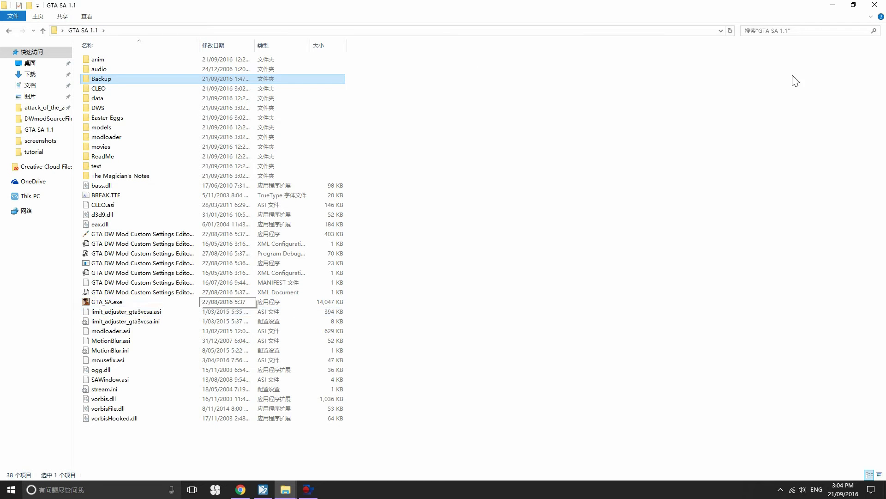
click(837, 5)
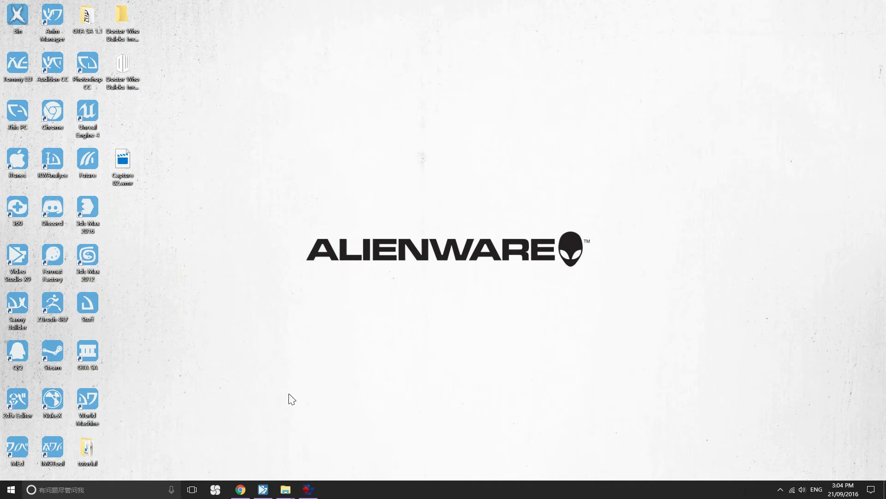
- Launch Fraps, open its movie capture settings and minimise it so it runs in the background
click(279, 410)
click(215, 489)
click(233, 314)
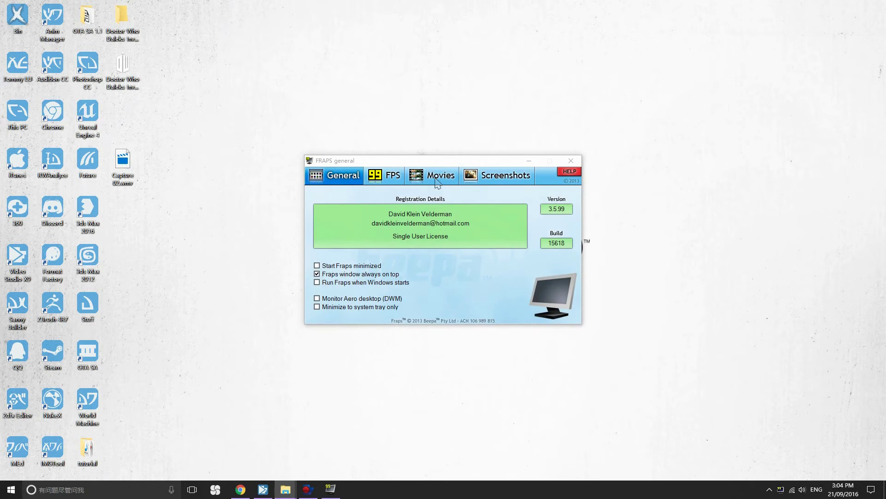
click(438, 180)
click(529, 161)
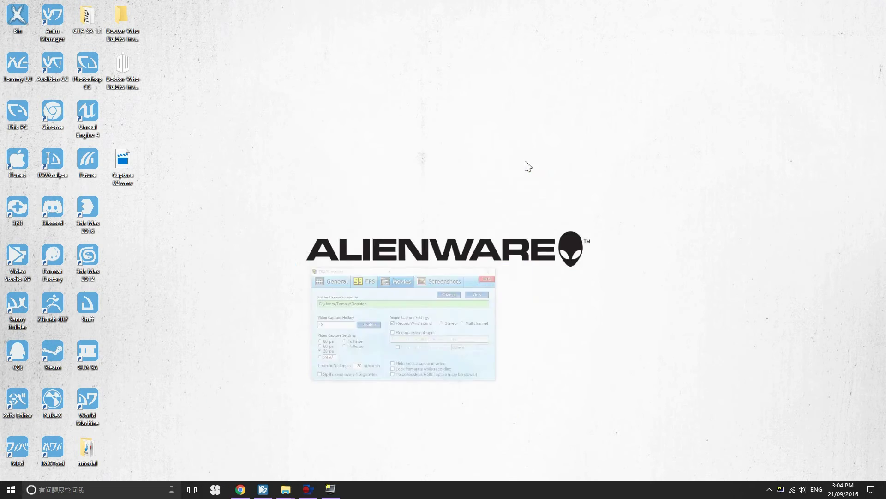
- Launch the modded game from the GTA SA 1.1 folder and open Start Game from its main menu
double_click(88, 22)
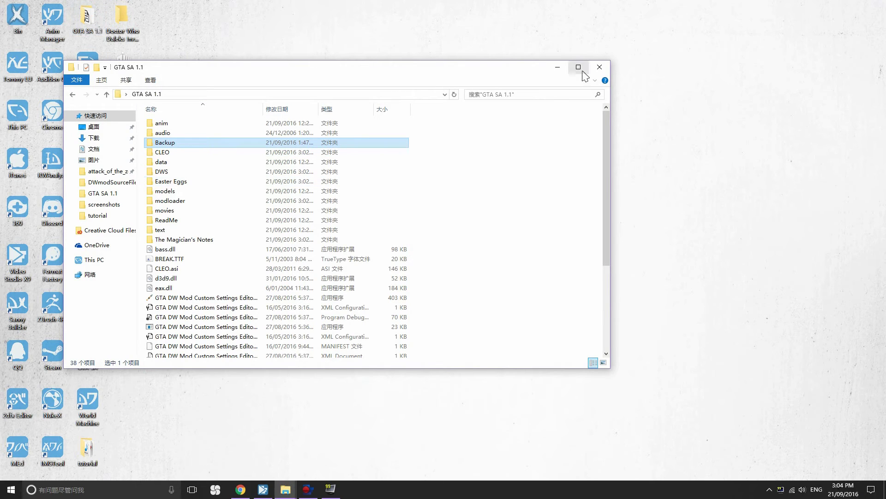
click(578, 67)
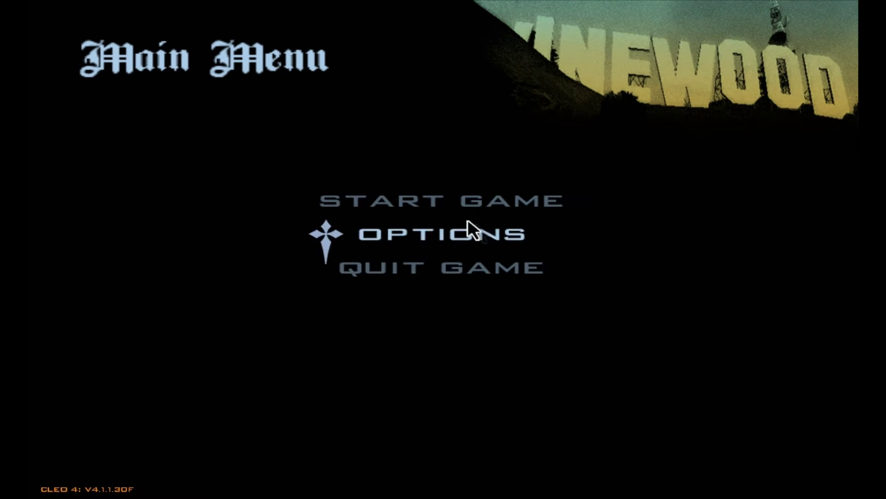
click(506, 199)
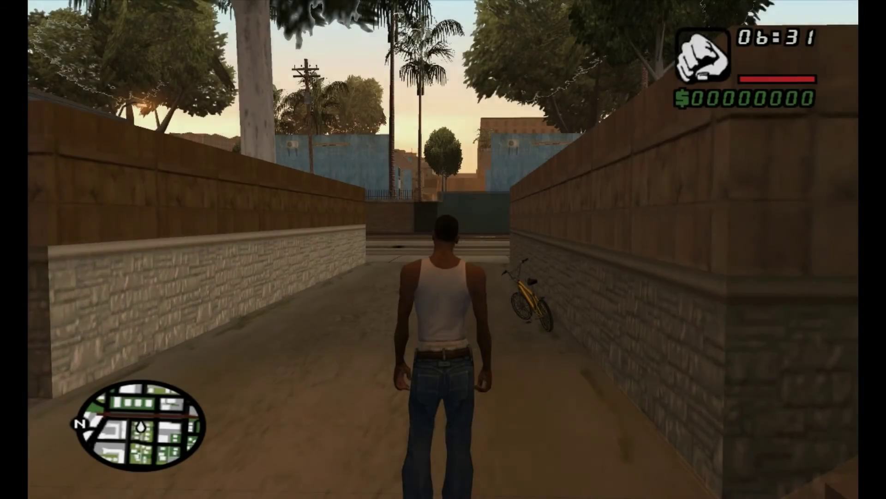
- Walk the character across the street into the TARDIS and sit down on a seat in its console room
key(w)
key(w)
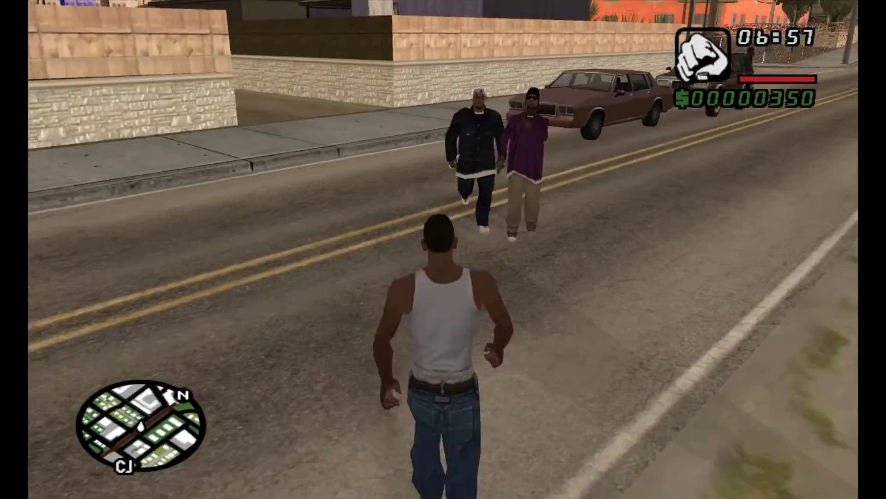
key(w)
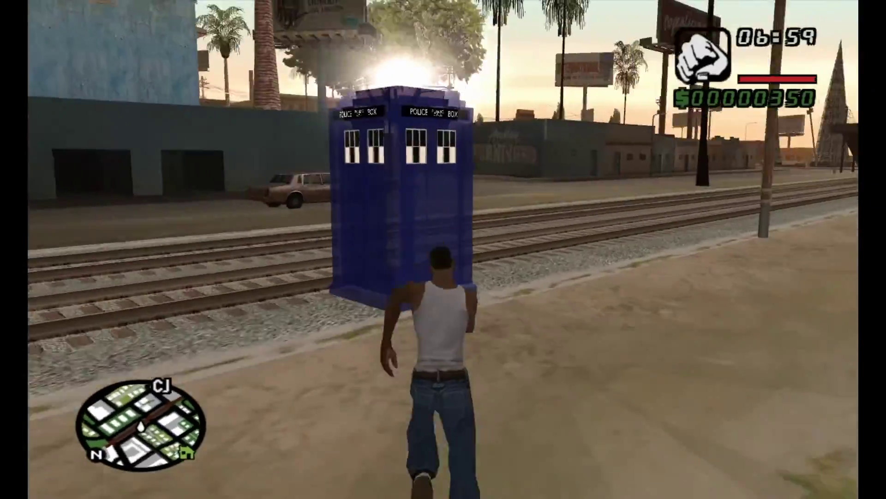
key(w)
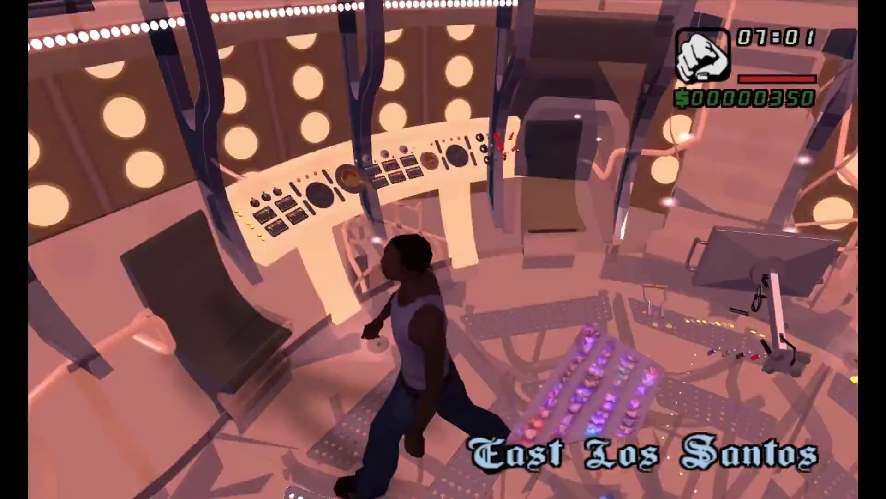
key(w)
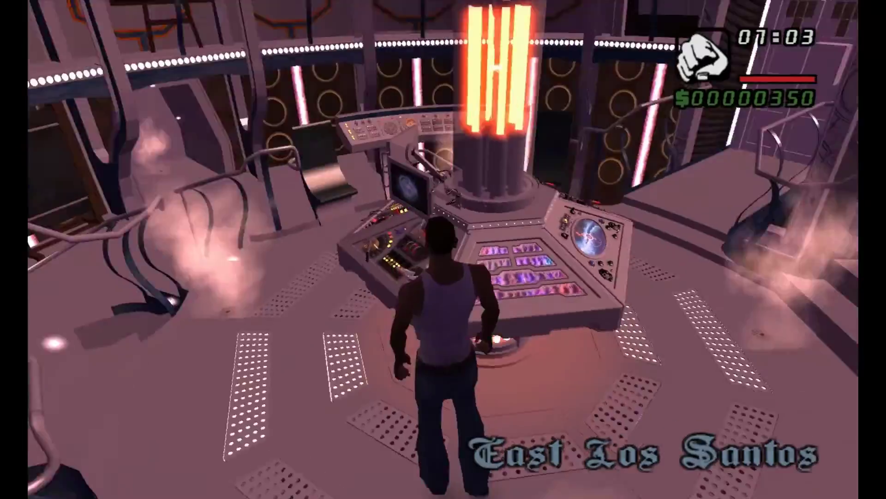
key(w)
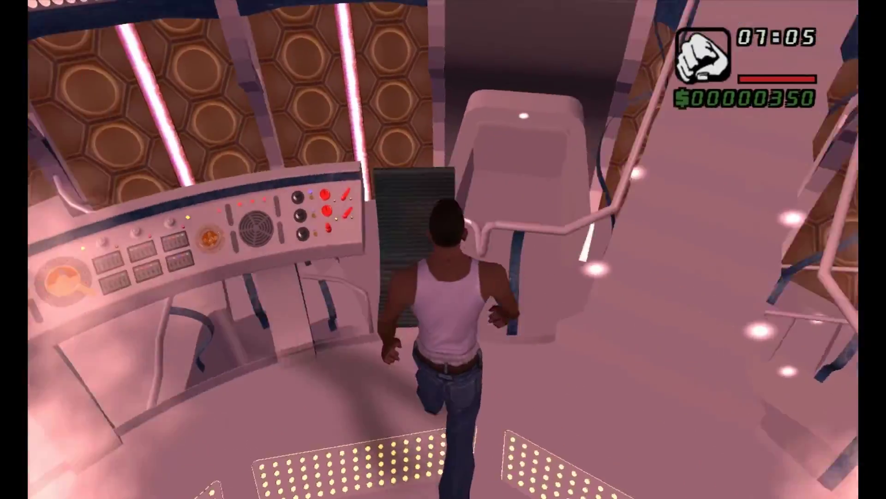
key(w)
key(f)
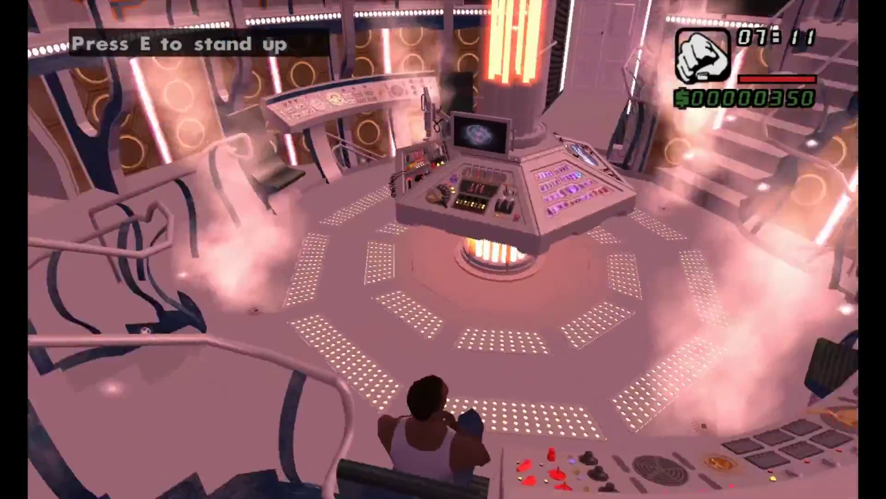
- Pause the game and check the Mod Configuration's modifications list, including the Doctor Who entry's enabled and priority settings
key(Escape)
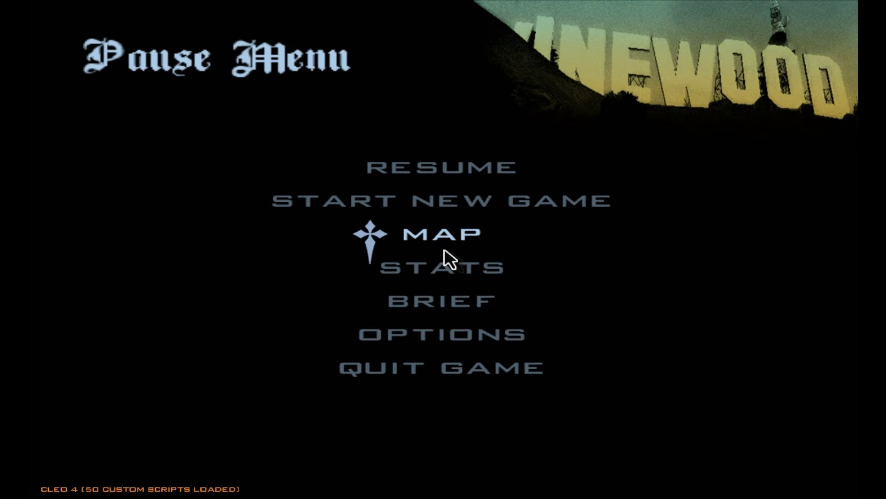
click(488, 347)
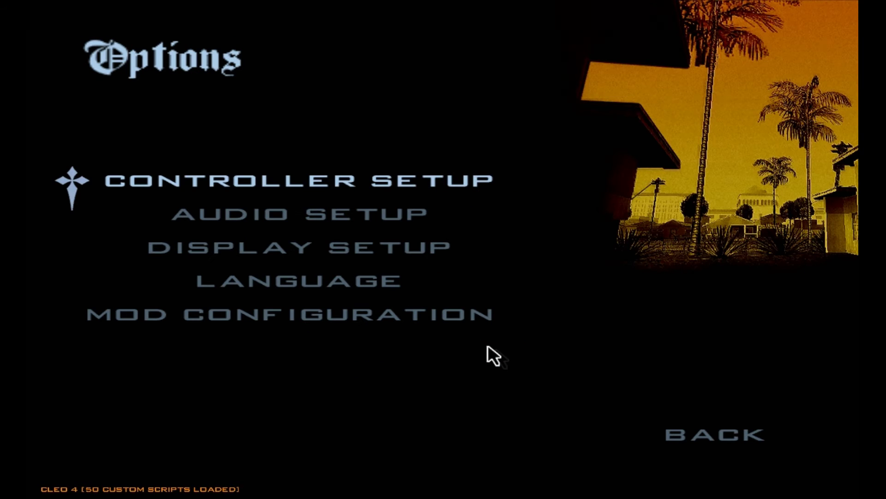
click(464, 317)
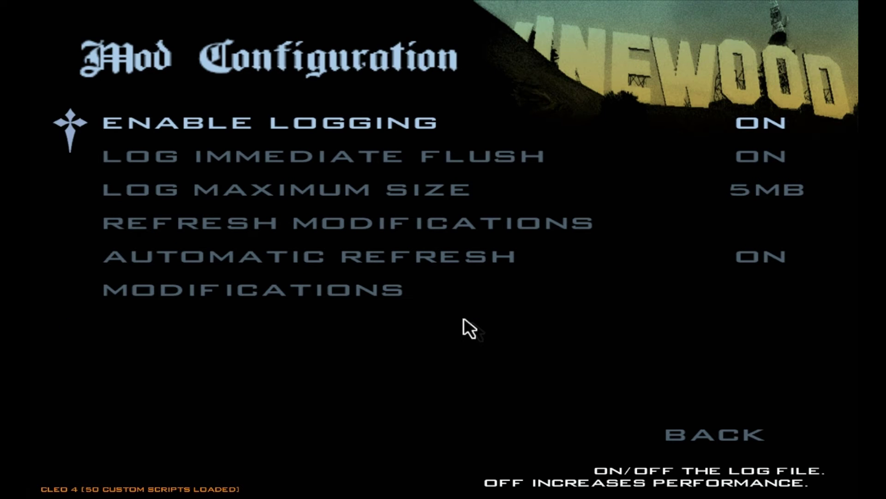
click(338, 295)
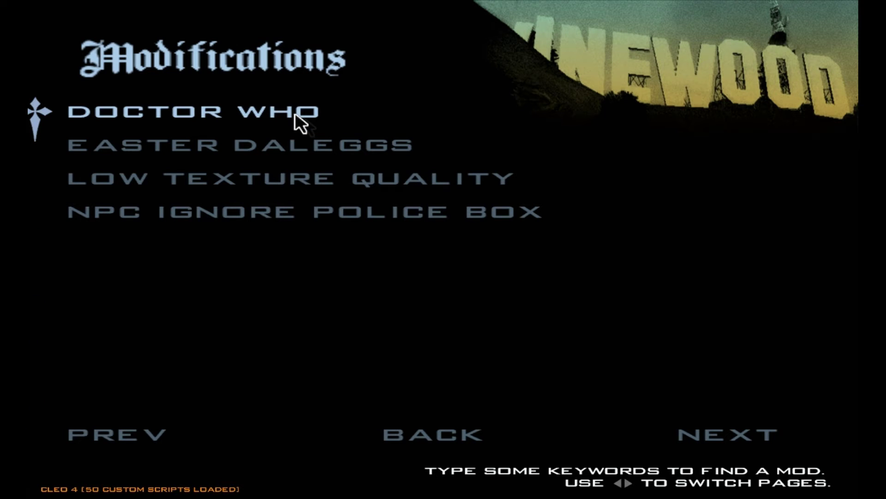
click(304, 147)
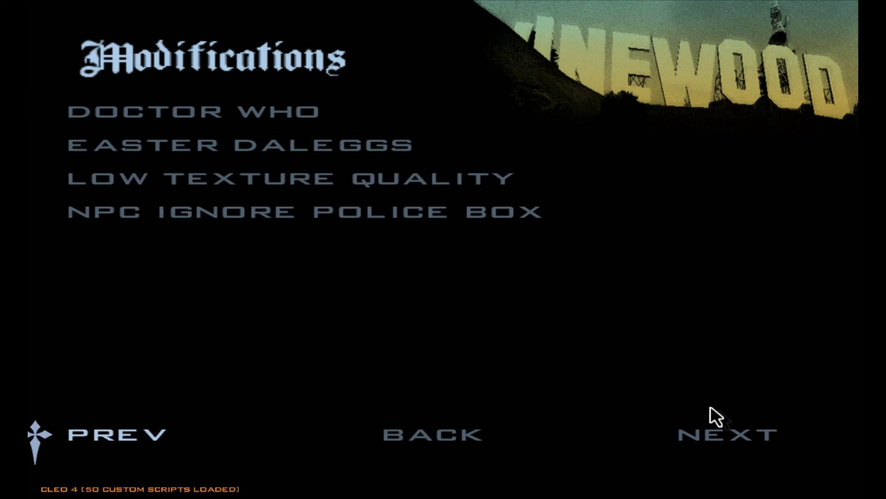
click(282, 95)
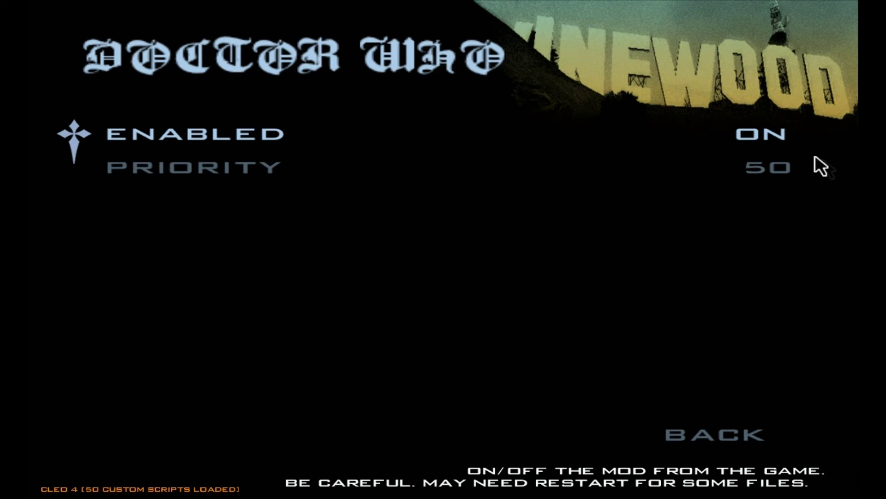
click(719, 435)
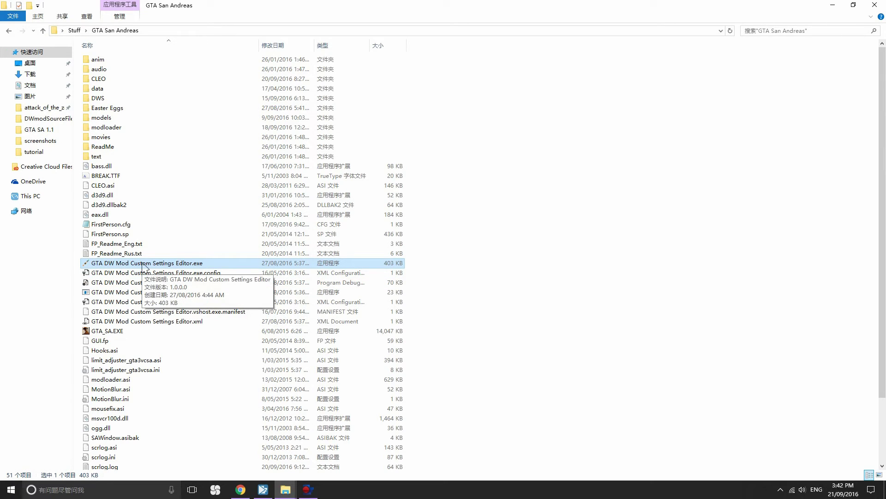
- Launch GTA DW Mod Custom Settings Editor.exe and read the descriptions of Sonic Screwdriver Range, H.A.D.S. and Camera Shake
double_click(188, 264)
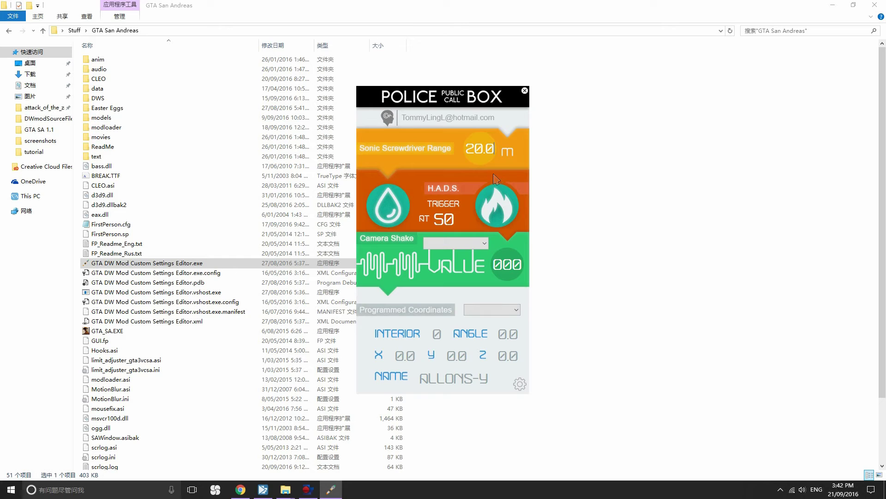
click(417, 154)
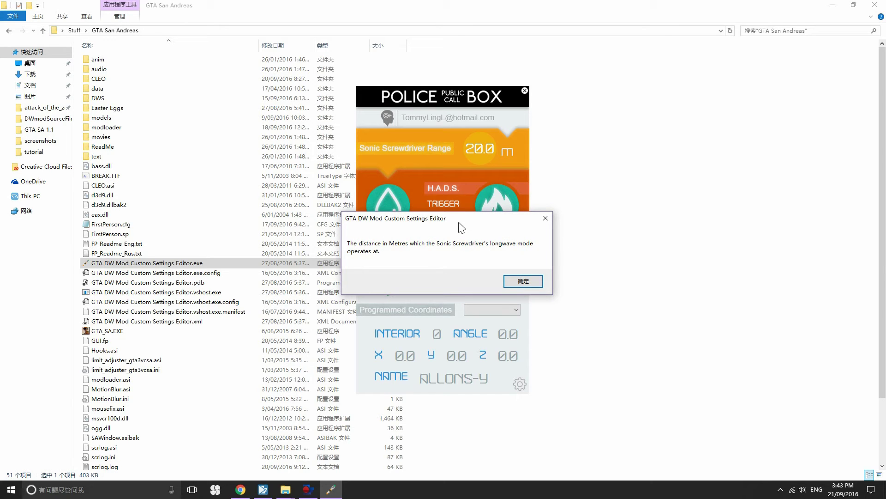
click(530, 281)
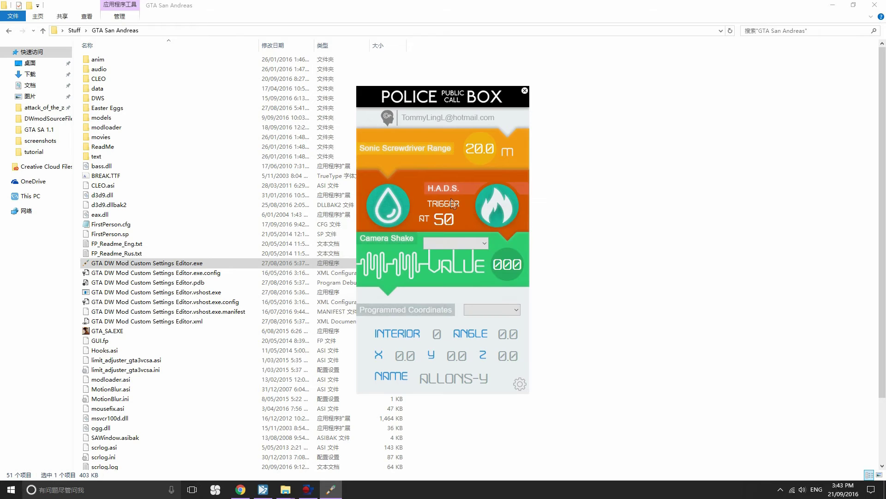
click(440, 186)
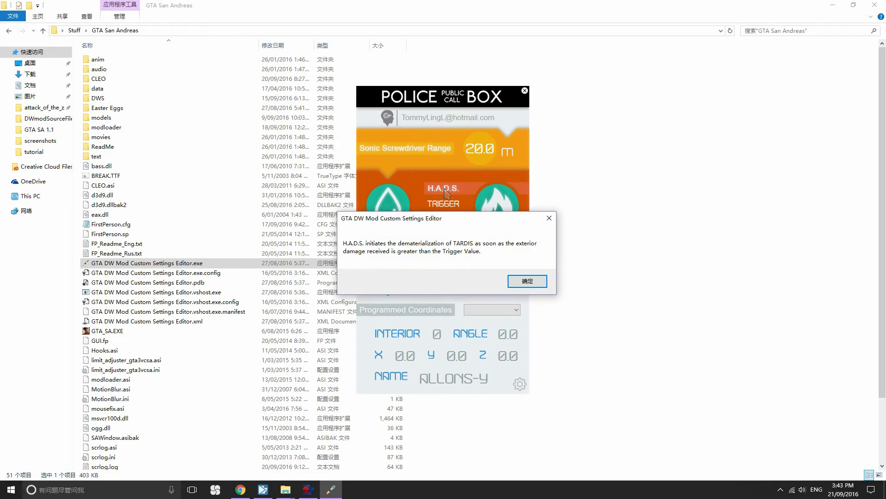
click(528, 282)
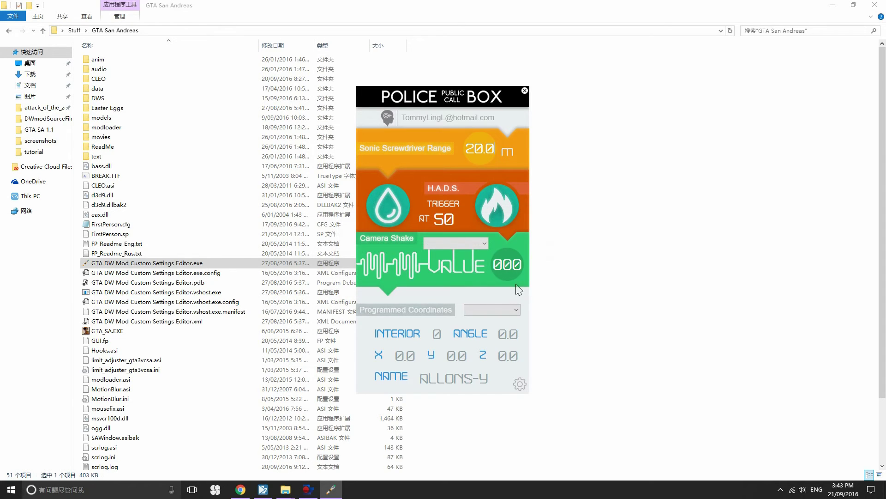
click(401, 243)
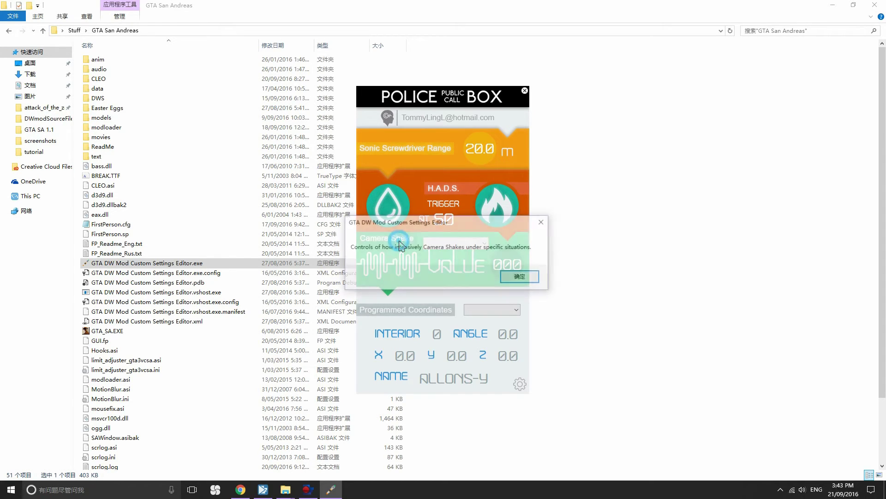
click(523, 279)
- Choose Basic Flight as the Camera Shake situation and Memory Bank 6 under Programmed Coordinates
click(484, 243)
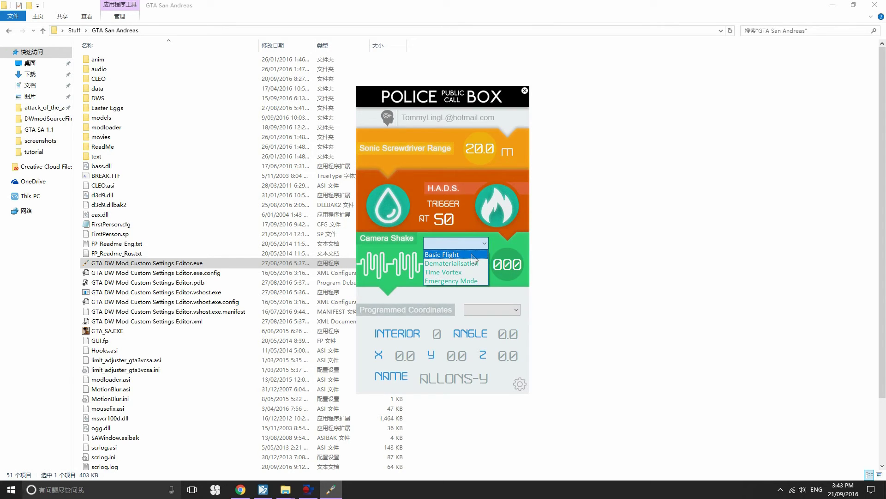
click(472, 254)
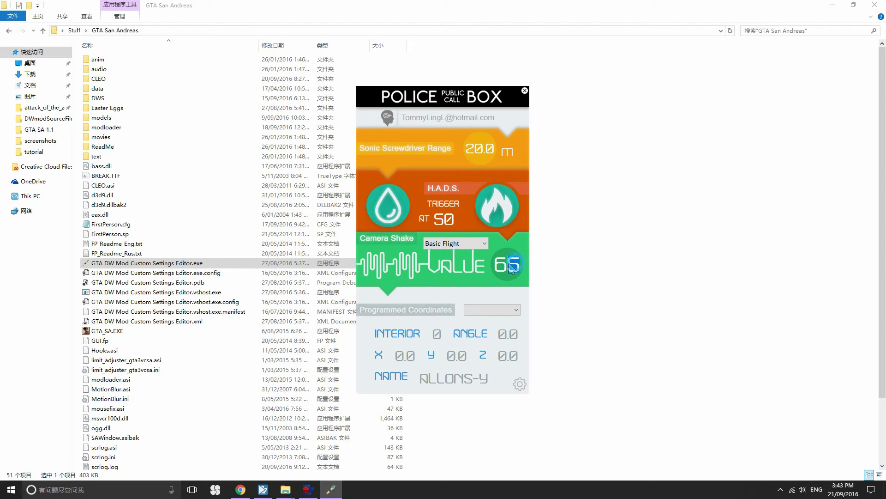
click(480, 309)
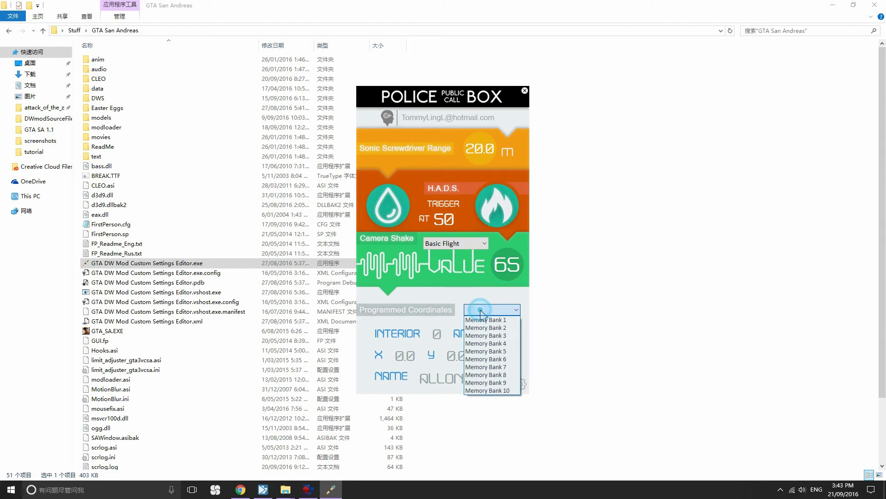
click(480, 359)
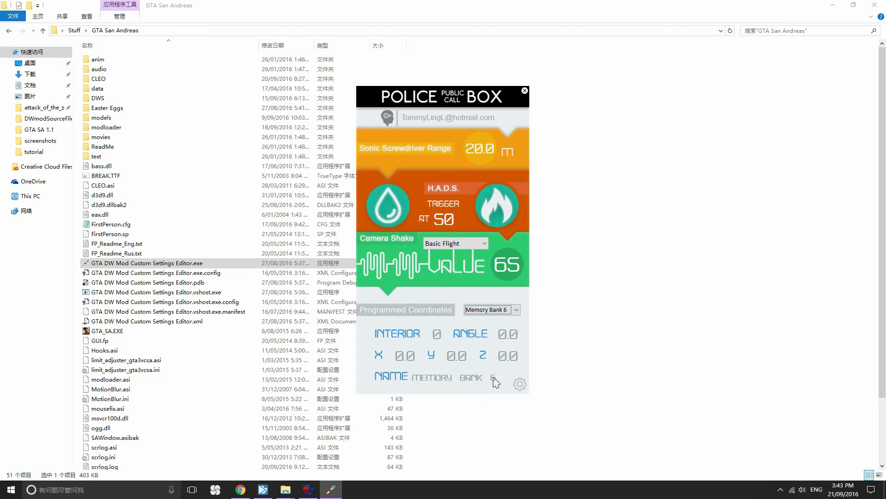
- Rename Memory Bank 6 to STUFF in Programmed Coordinates and save the custom settings
drag(497, 382, 409, 392)
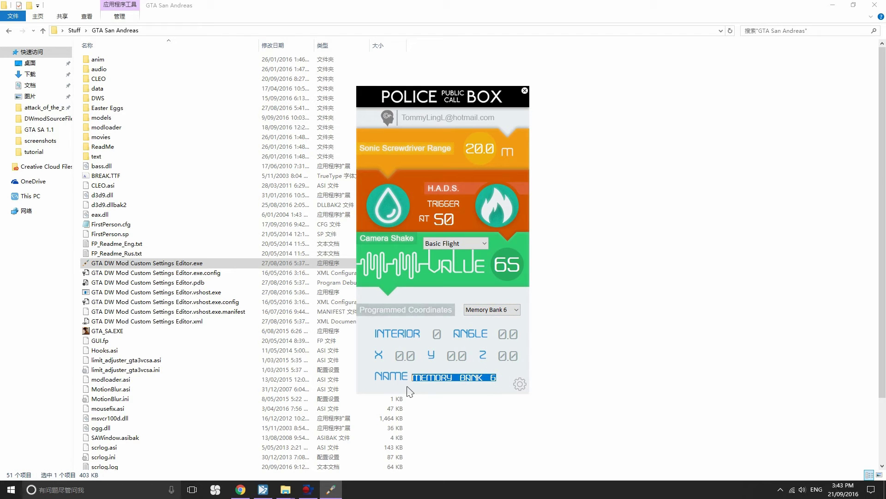
text(STUFF)
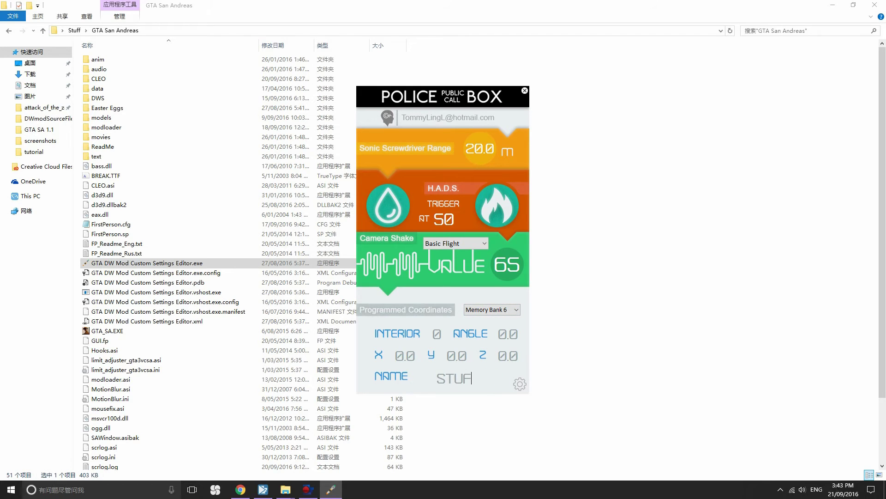
click(520, 385)
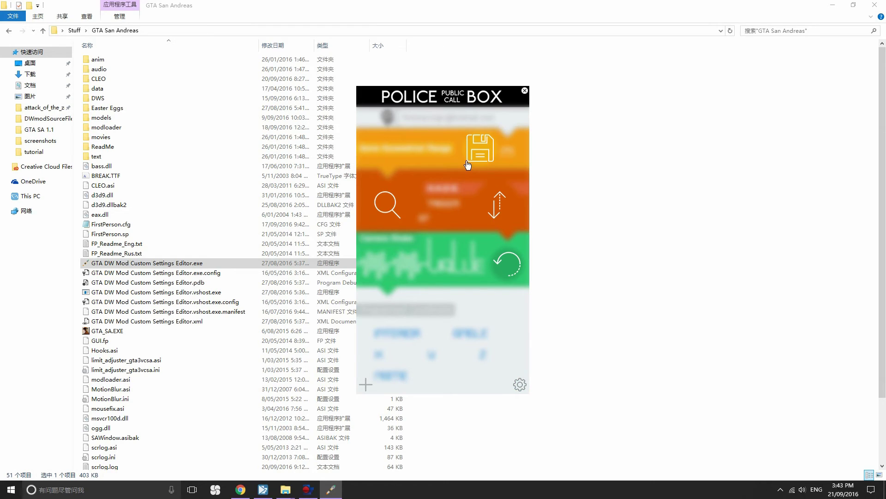
click(484, 157)
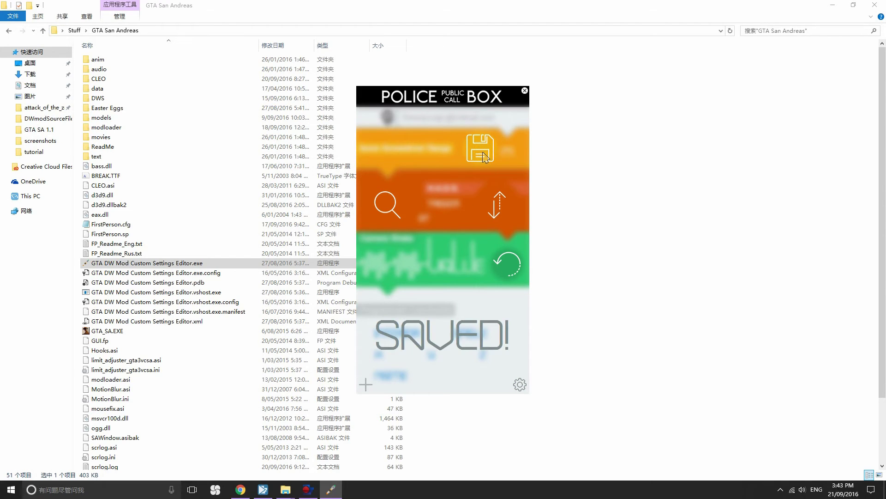
- Restore all of the editor's custom settings to their defaults
click(392, 208)
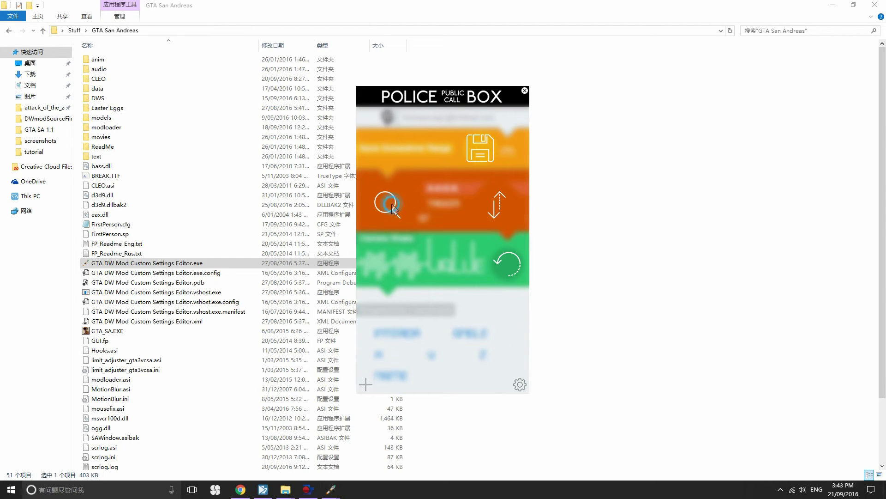
click(540, 215)
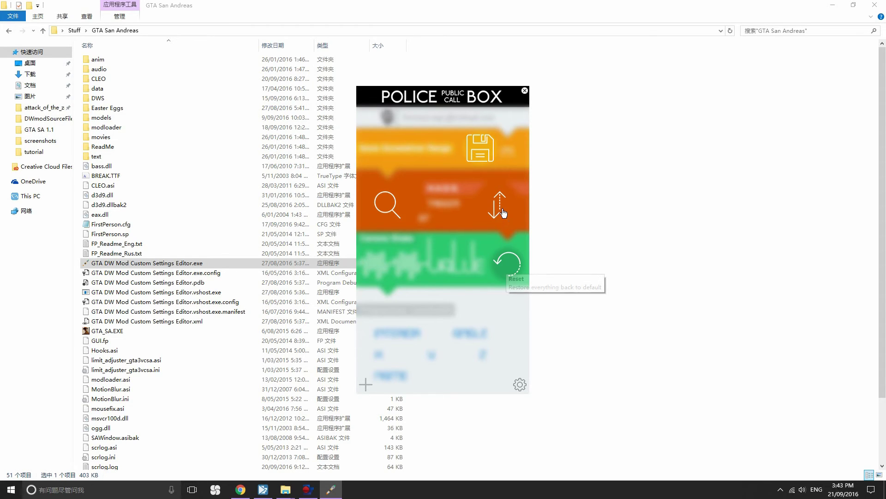
click(507, 268)
click(489, 290)
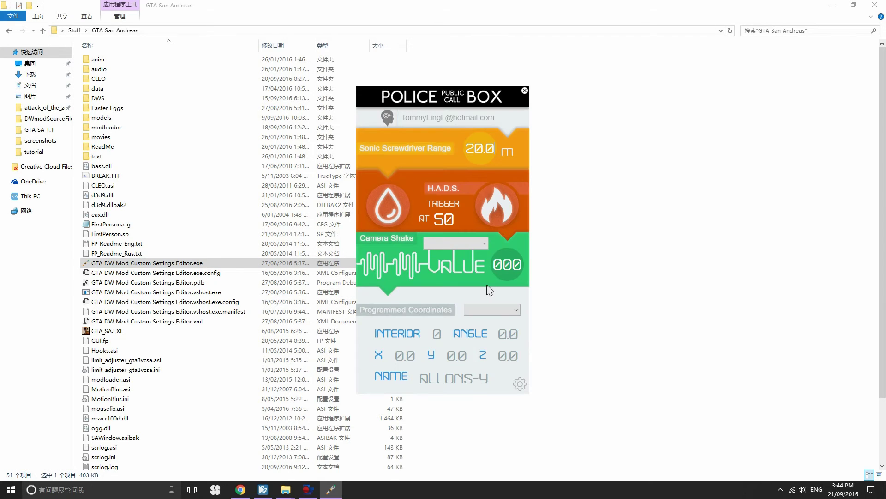
- Choose Memory Bank 6 and enable both the water and fire H.A.D.S. options, closing the editor without saving
click(486, 315)
click(488, 364)
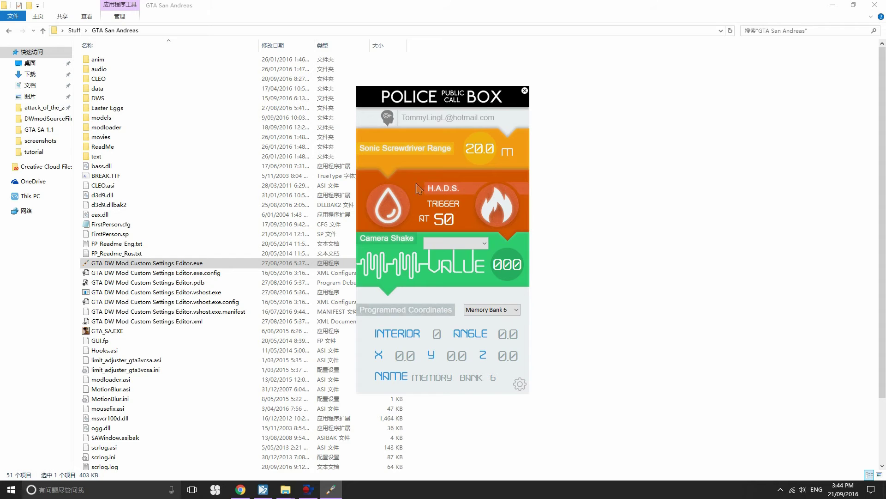
click(388, 203)
click(496, 212)
click(520, 384)
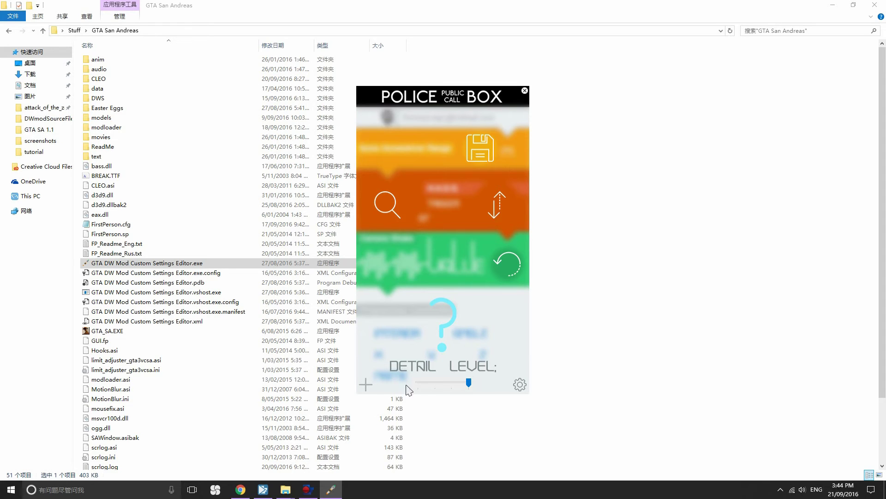
click(524, 91)
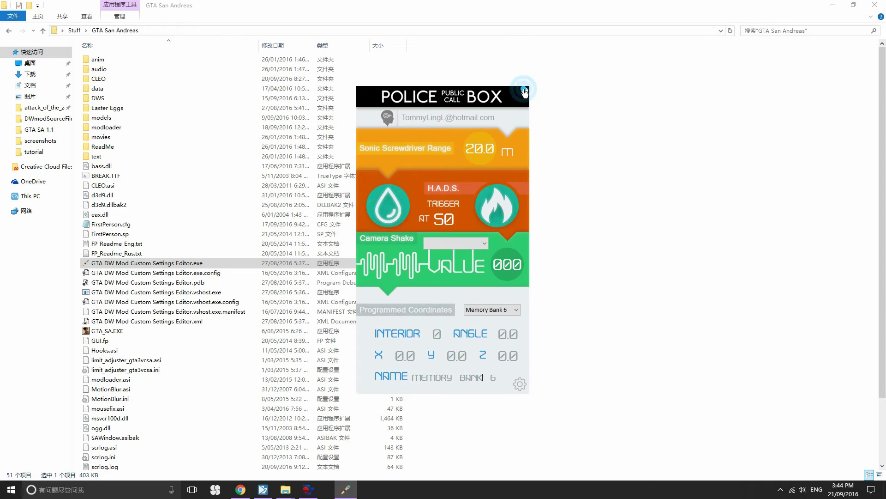
- Relaunch GTA DW Mod Custom Settings Editor.exe and read the description of the Detail Level setting
double_click(148, 262)
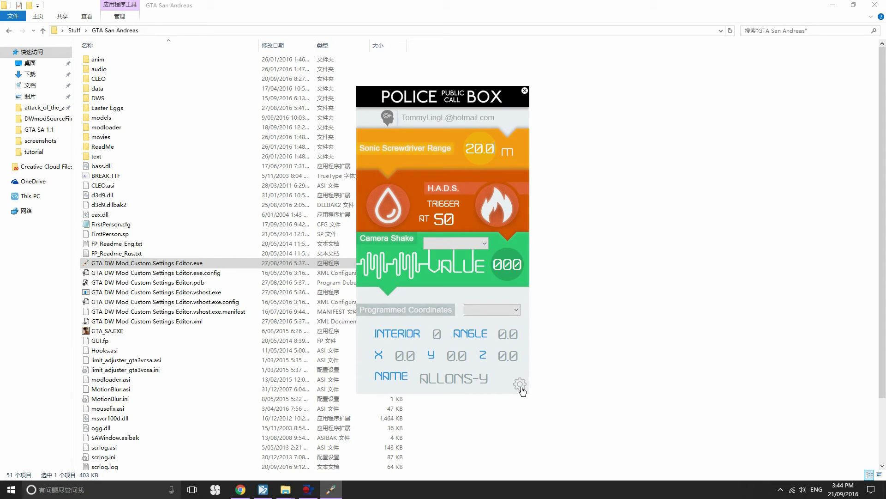
click(520, 389)
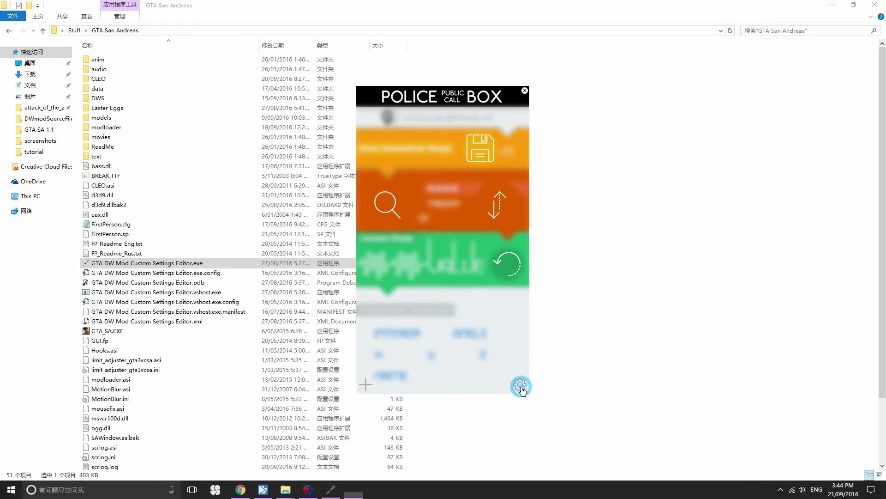
click(366, 386)
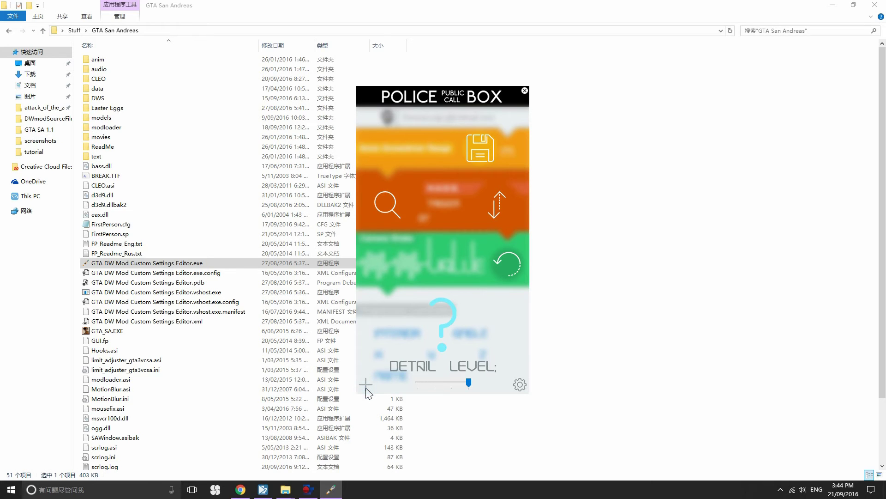
click(438, 372)
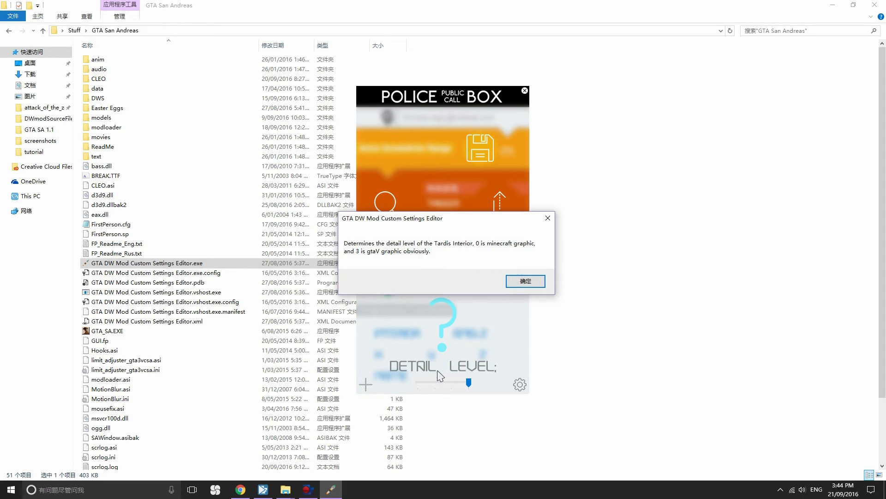
click(536, 282)
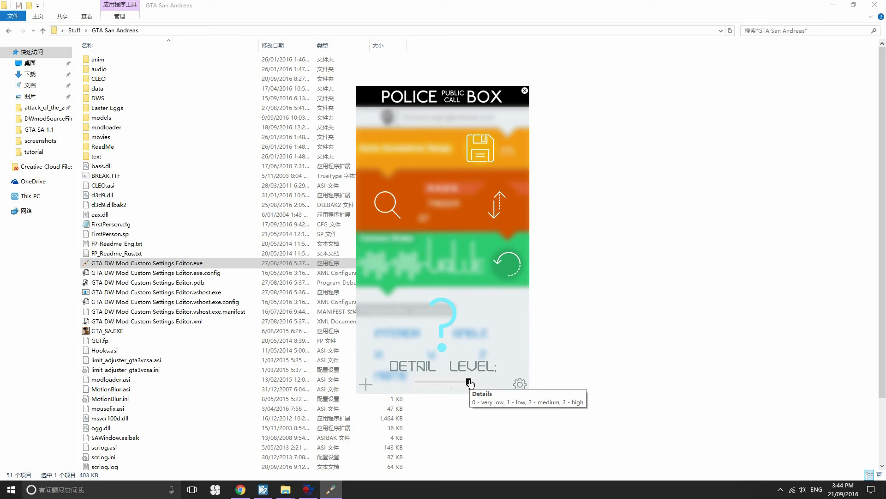
- Lower the TARDIS interior's Detail Level and save the custom settings, closing the editor when done
drag(468, 383, 488, 383)
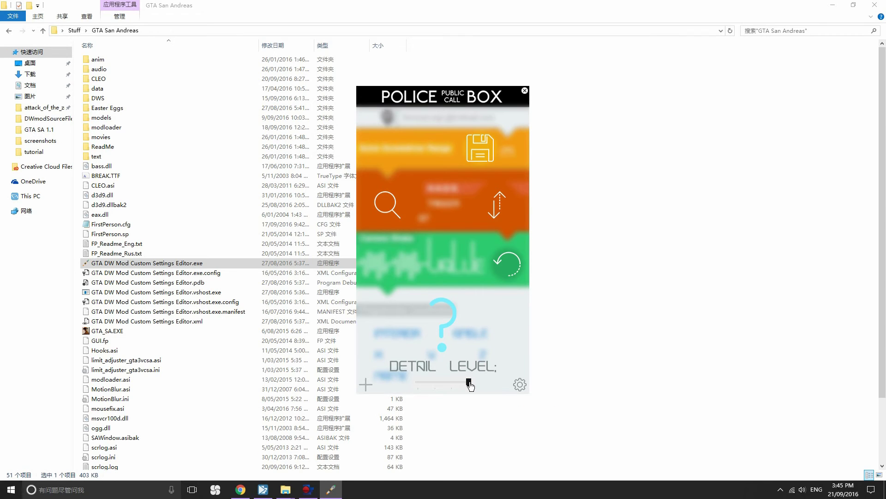
drag(470, 385, 385, 393)
click(484, 152)
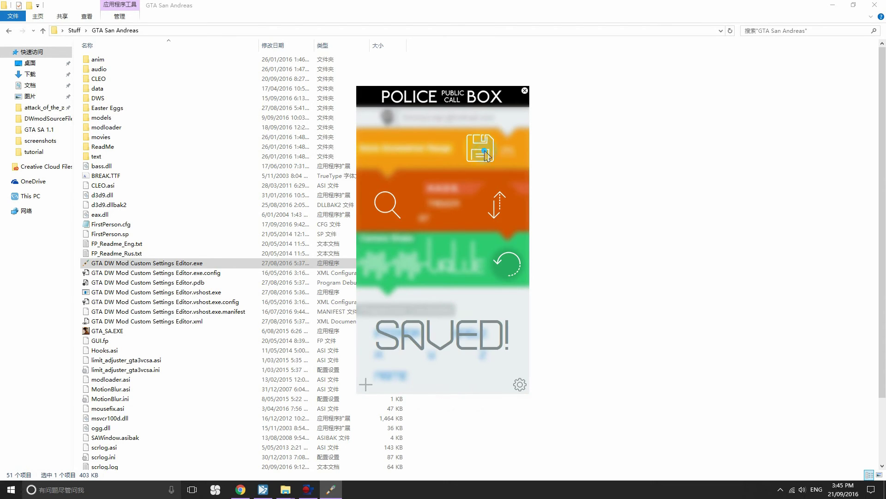
click(525, 92)
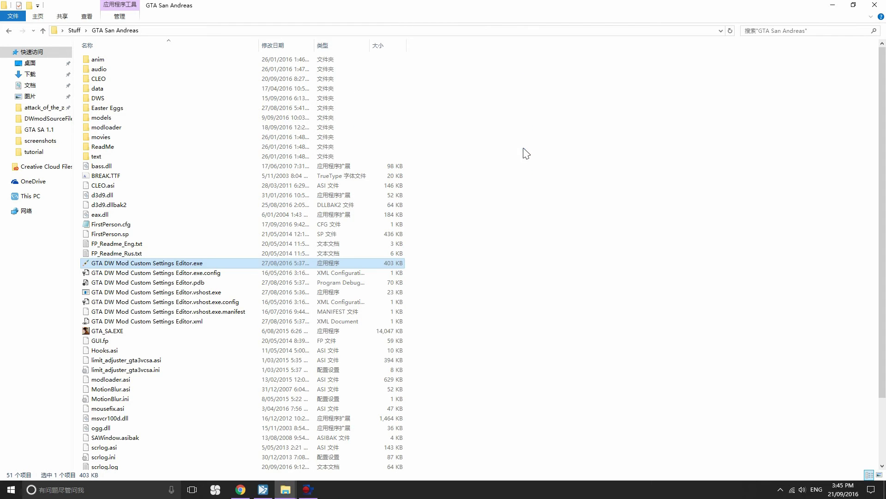
- Start Fraps, show its Movies settings and minimize it to get ready for capturing the game
scroll(271, 327, down, 3)
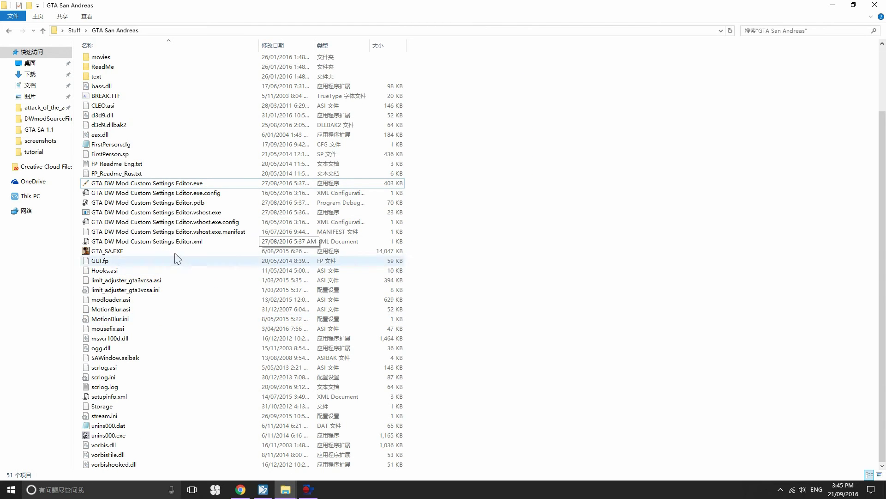
click(118, 252)
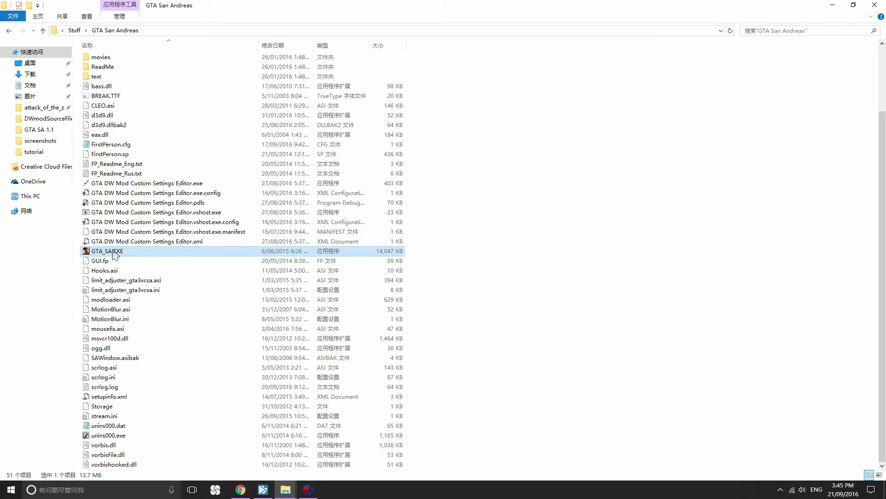
click(216, 490)
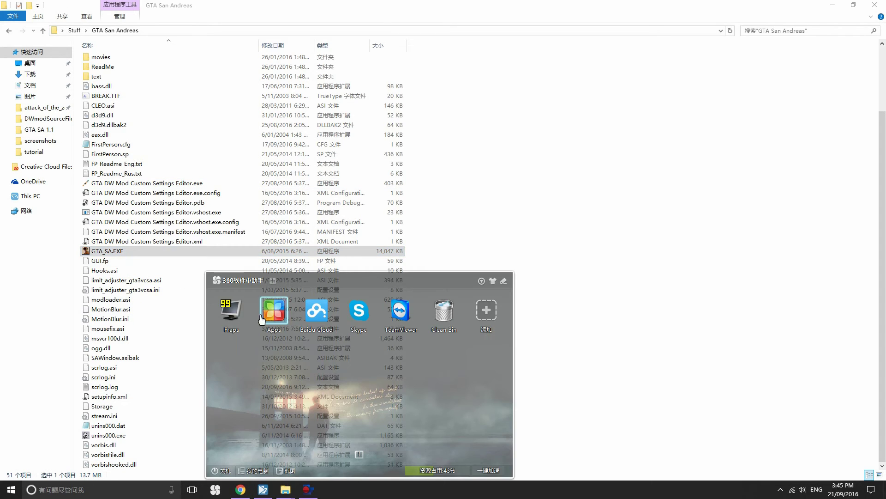
click(231, 310)
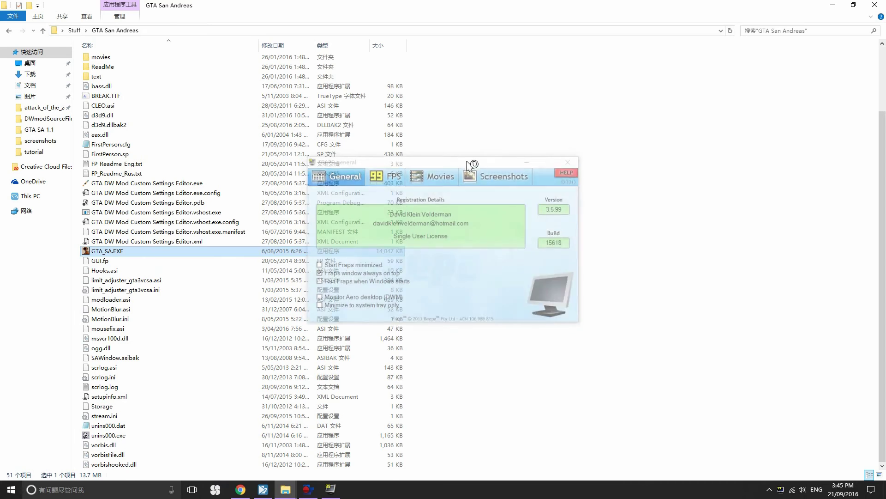
click(449, 177)
click(526, 162)
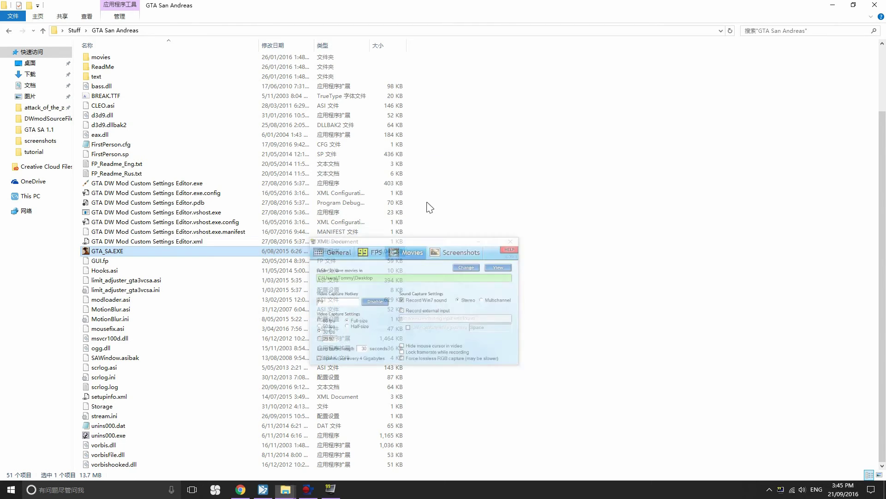
- Launch GTA_SA.EXE and load a saved game from the main menu
double_click(159, 254)
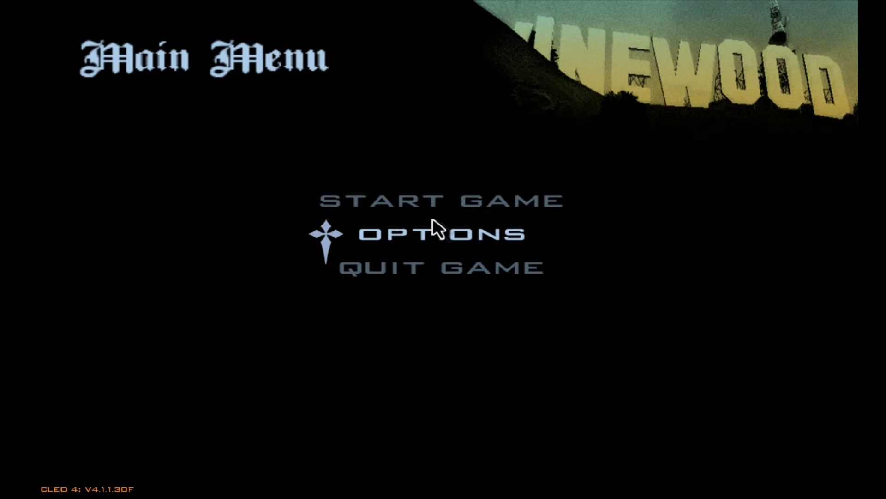
click(428, 204)
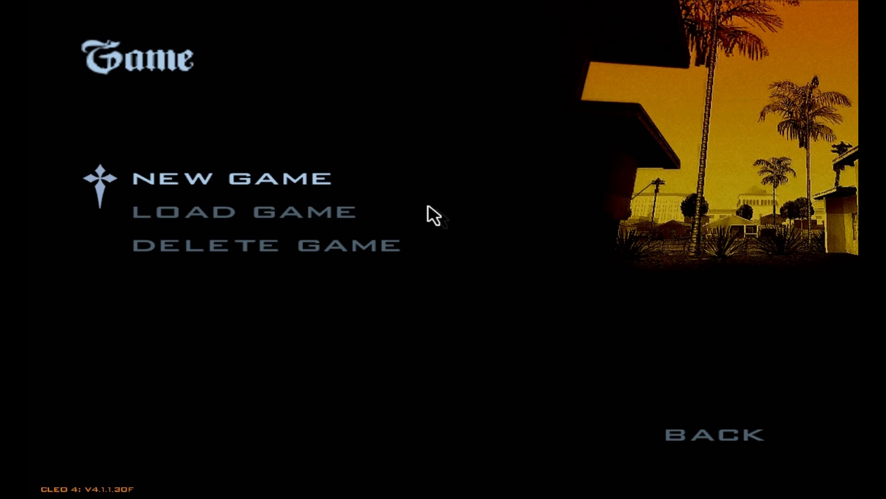
click(396, 220)
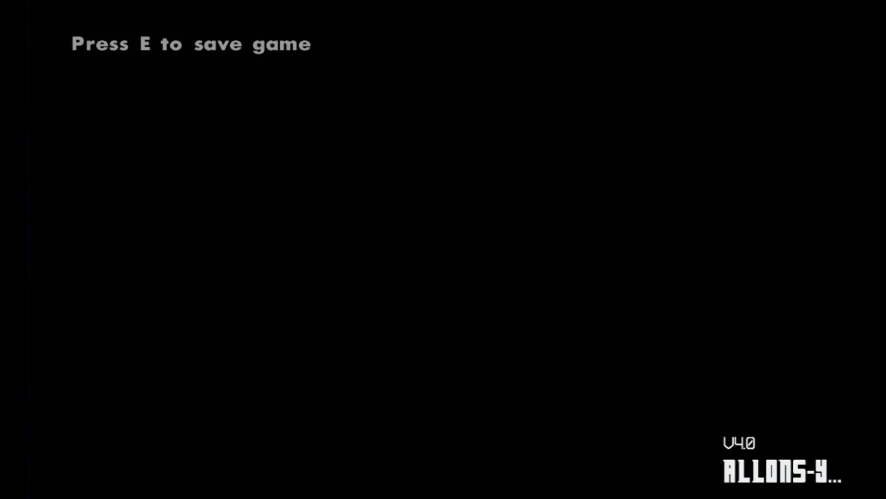
- Walk the character around the TARDIS interior to examine the console, stairs, blackboard and side desks at the current detail level
key(s)
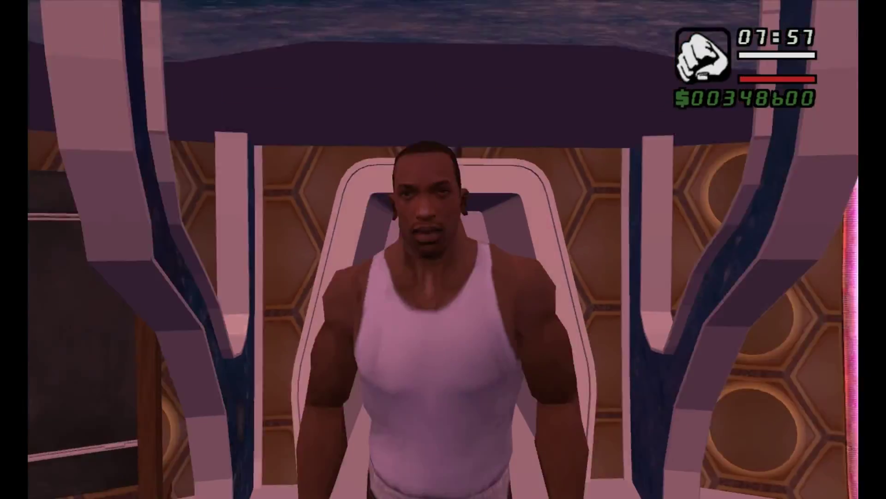
key(w)
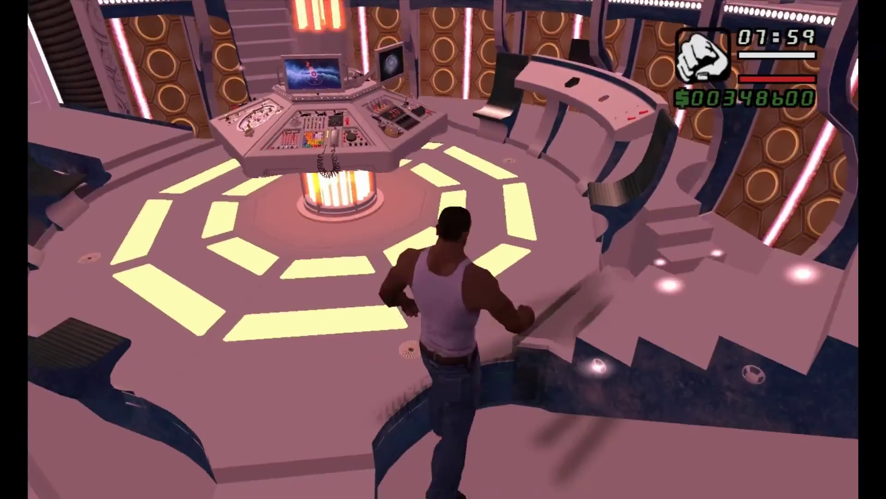
key(w)
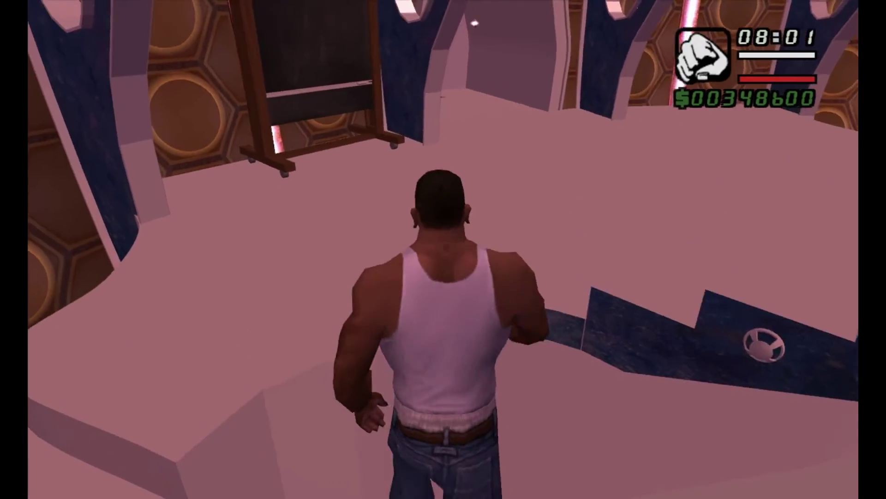
key(w)
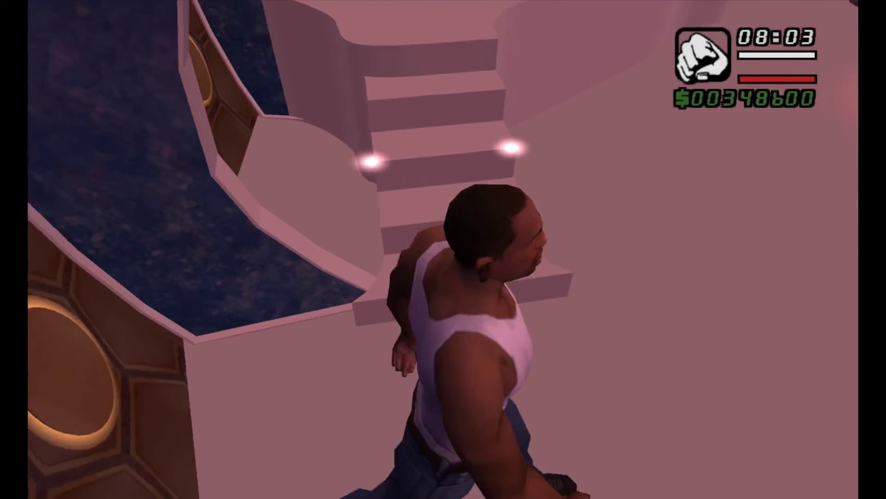
key(w)
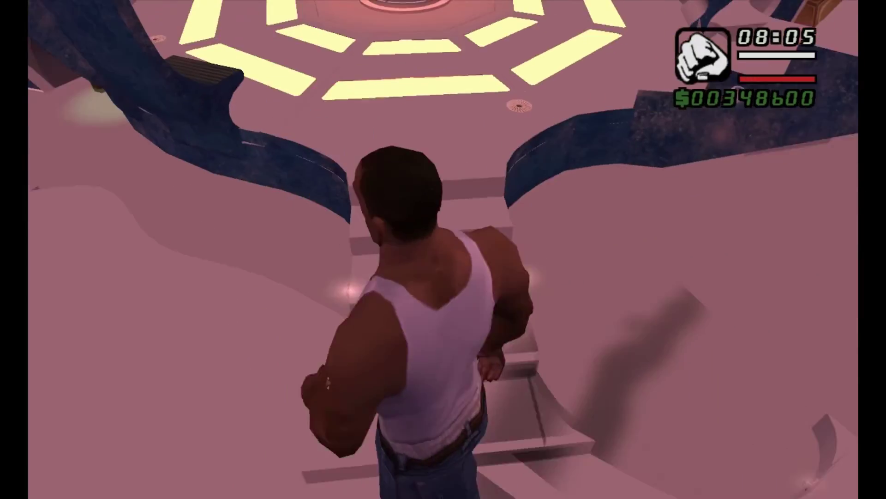
key(w)
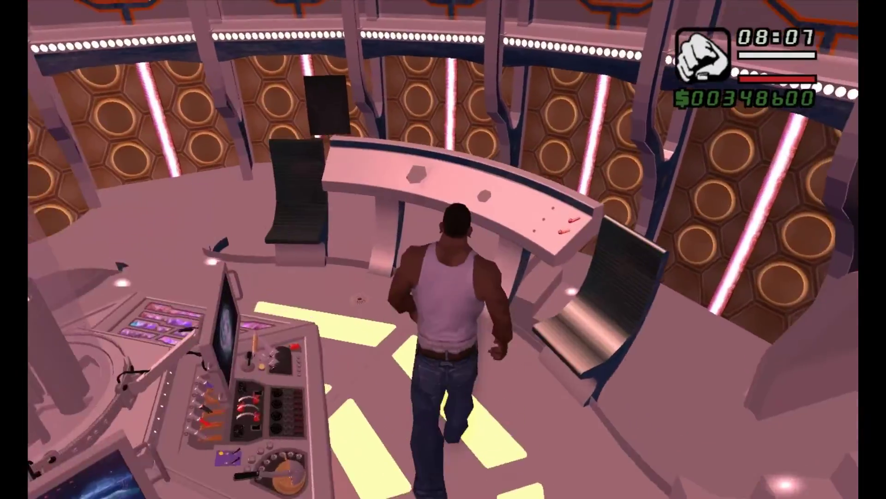
key(w)
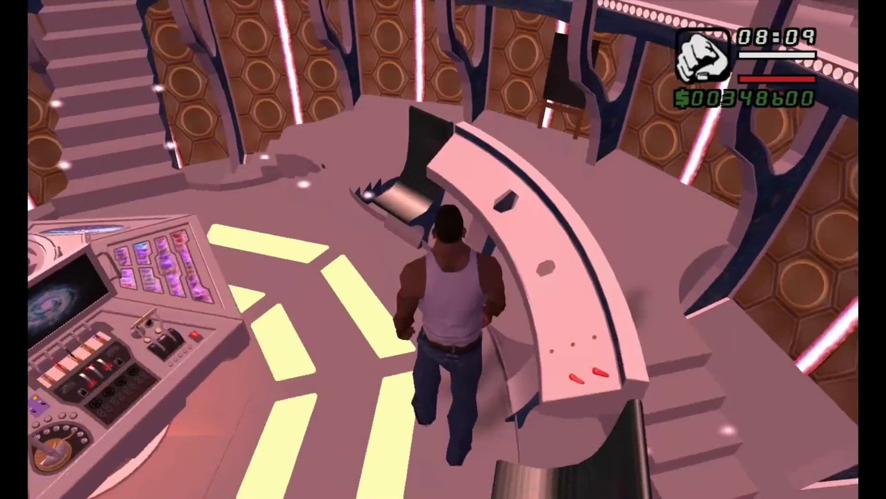
key(w)
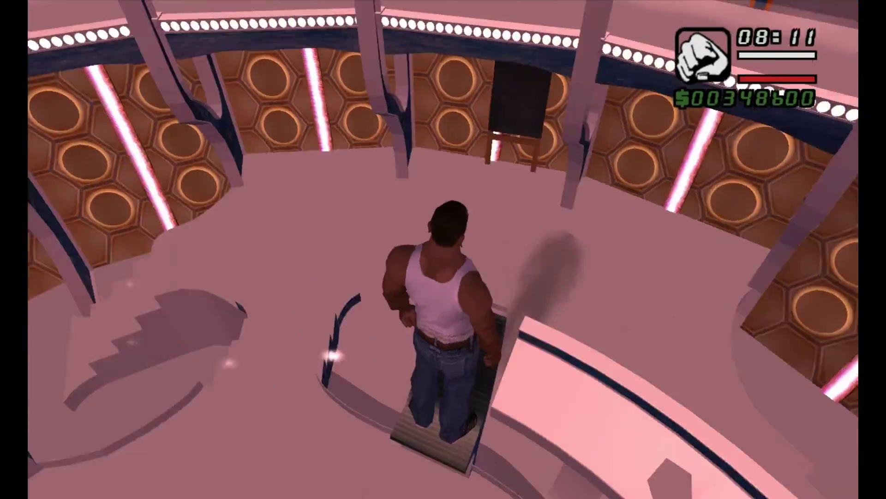
key(w)
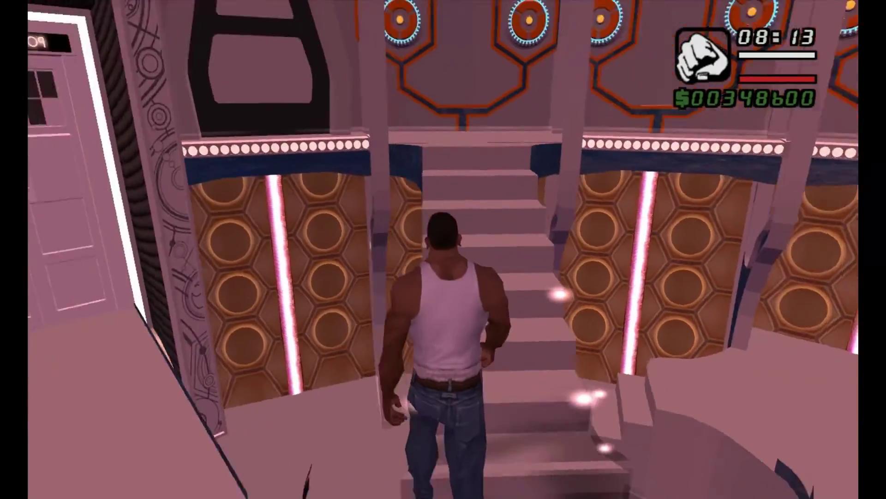
key(w)
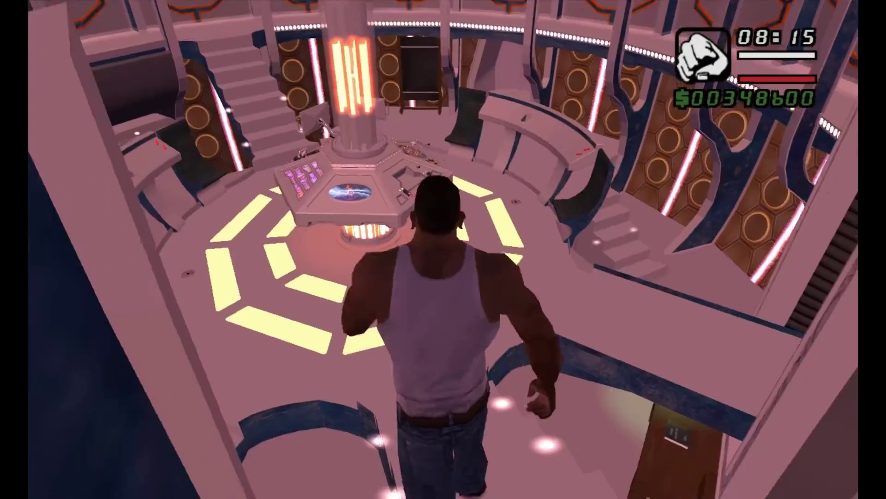
key(w)
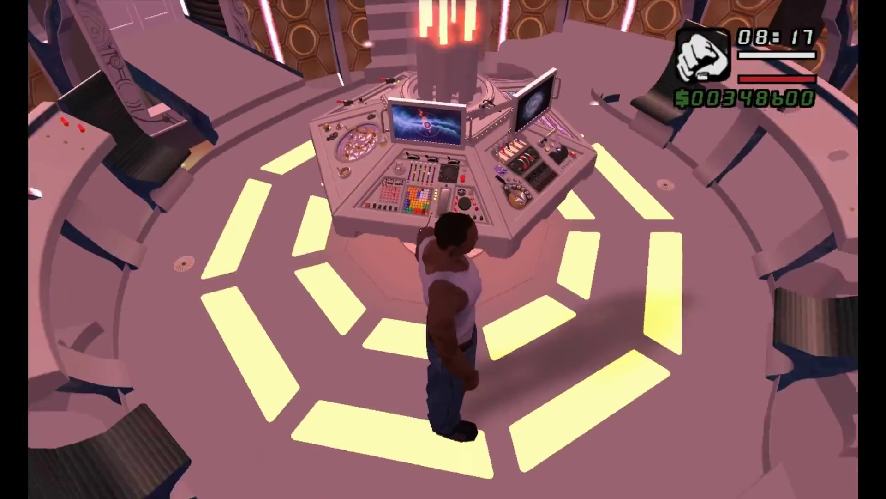
key(w)
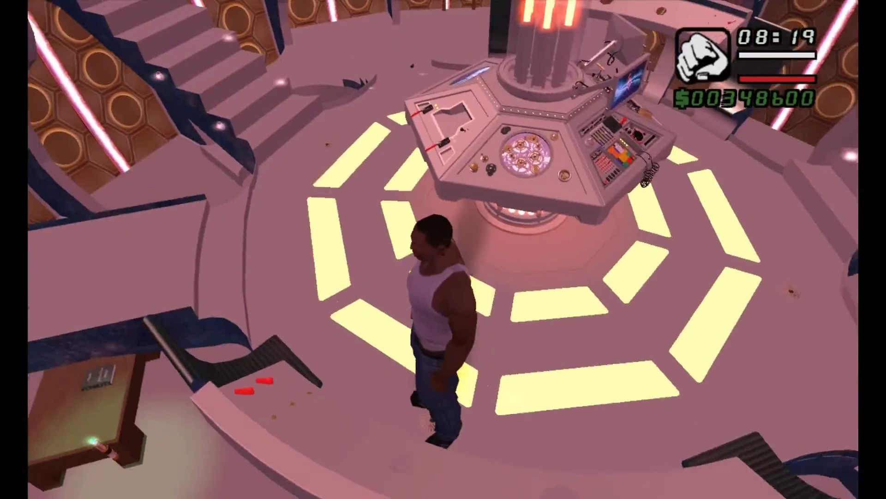
key(w)
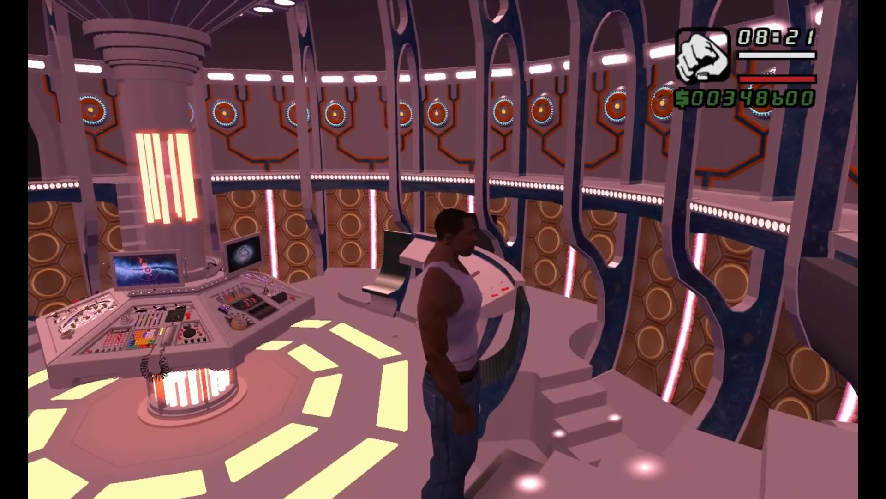
- Enable the Low Texture Quality modification in the game's mod configuration and resume the game
key(Escape)
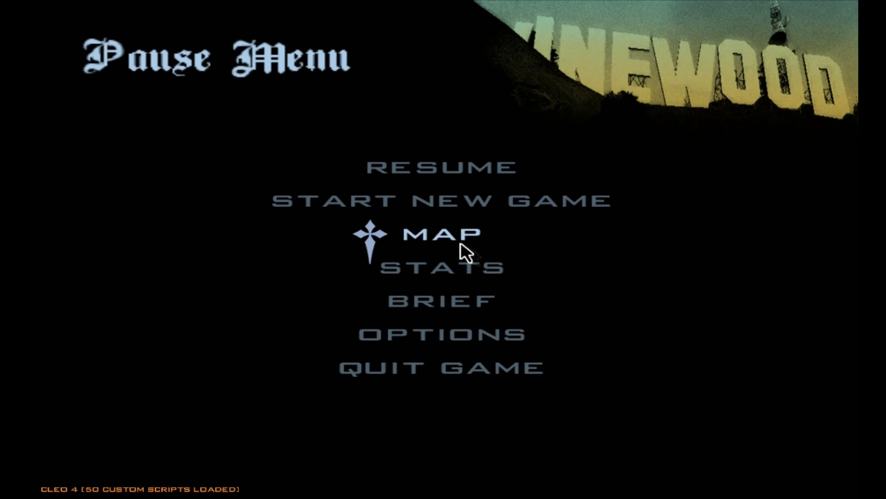
click(480, 337)
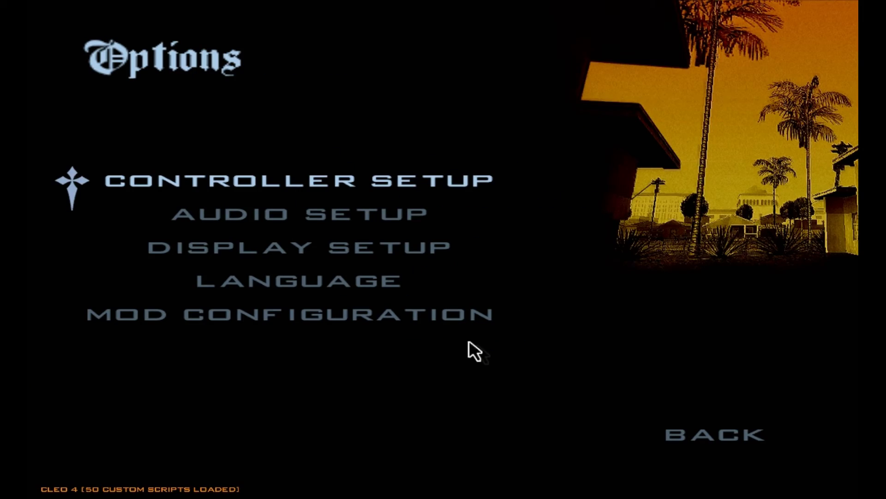
click(463, 328)
click(317, 301)
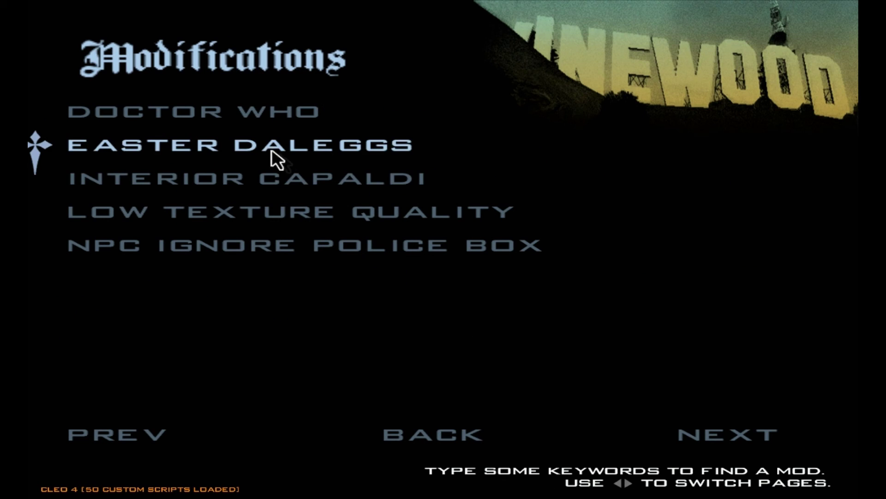
click(342, 217)
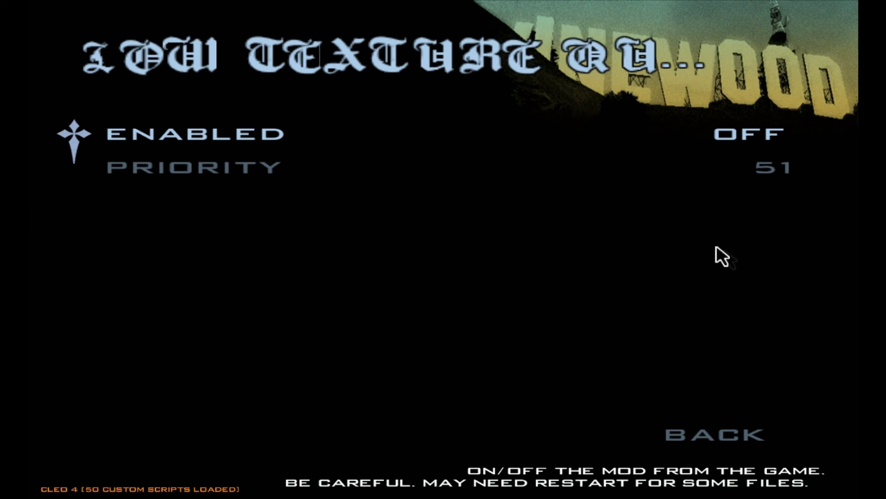
click(770, 133)
key(Escape)
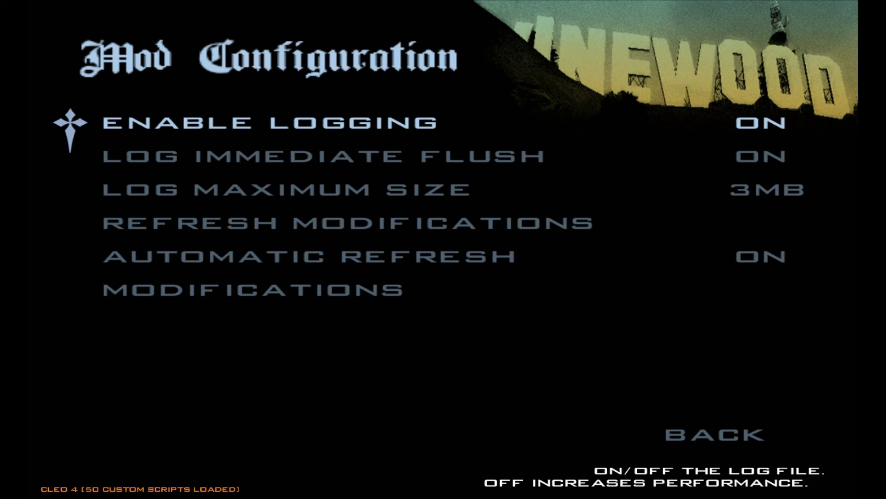
key(Escape)
key(Escape)
key(Escape)
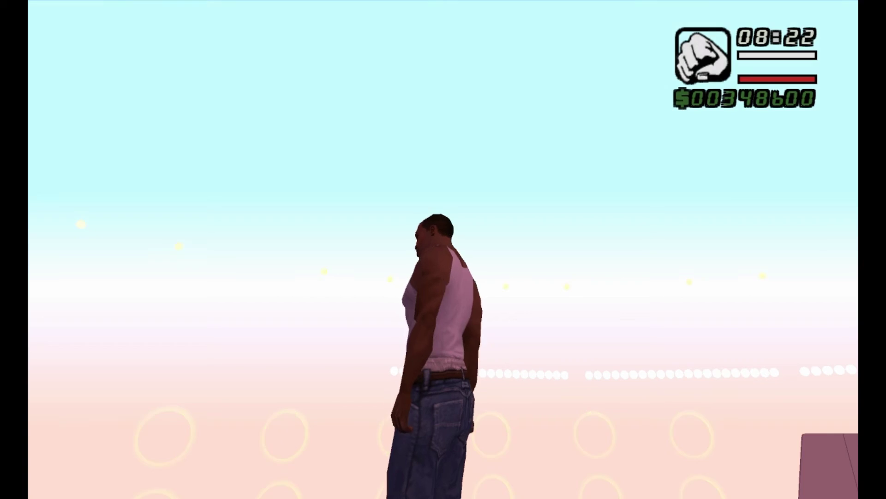
- Walk up to the TARDIS console and inspect its controls and monitors with the low-quality textures applied
key(w)
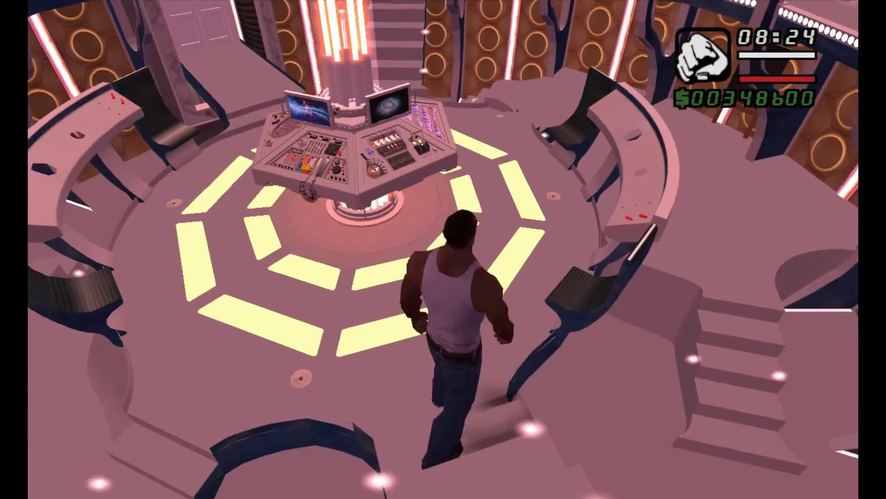
key(f)
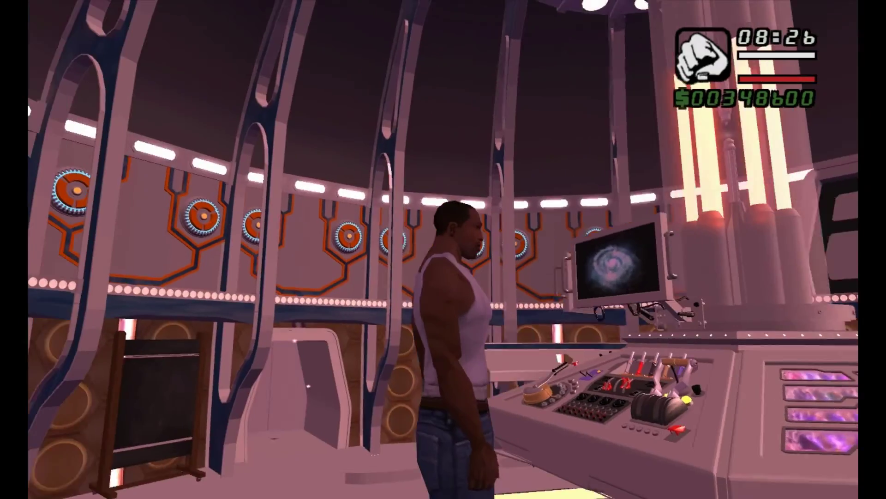
key(f)
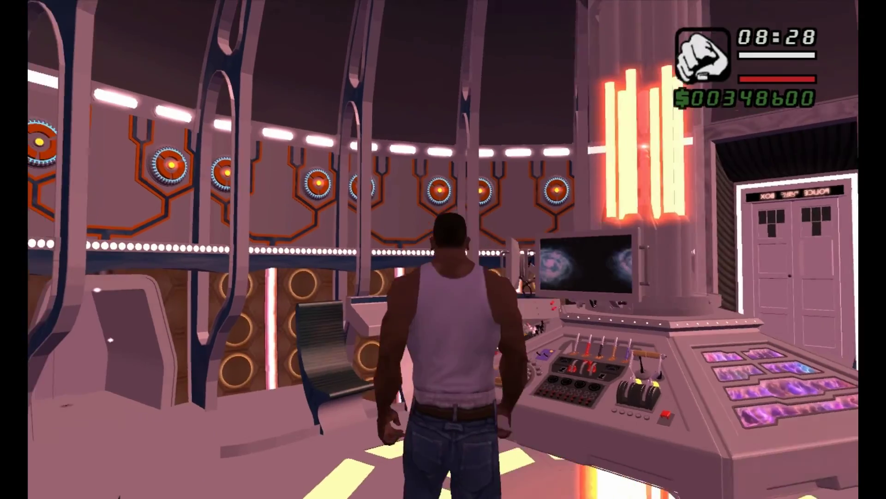
key(d)
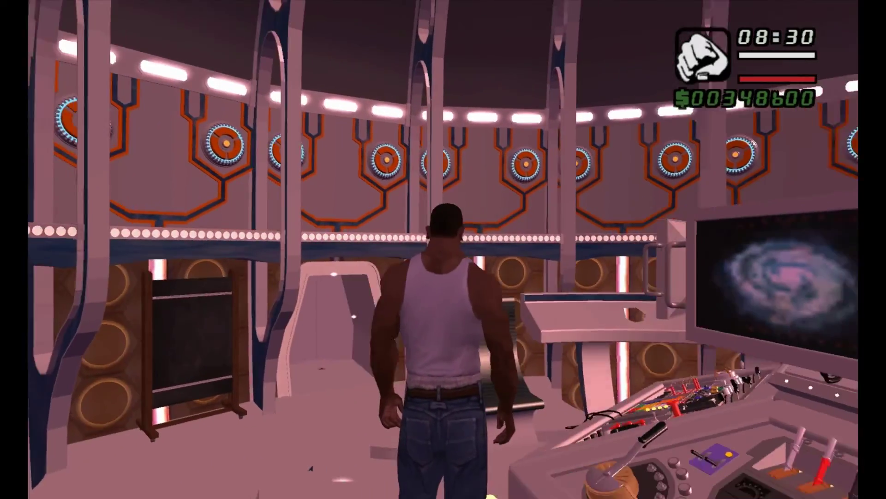
- Switch to first-person view and walk past the blackboard and small table to examine the interior's textures up close
key(v)
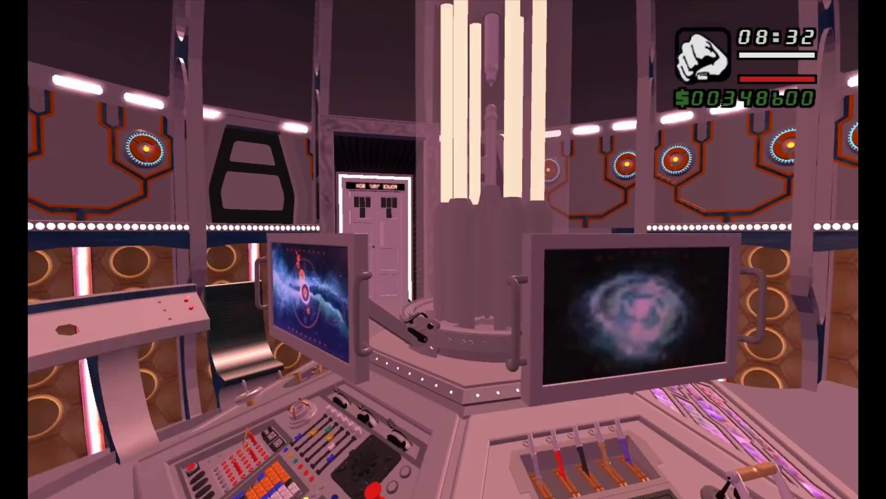
key(w)
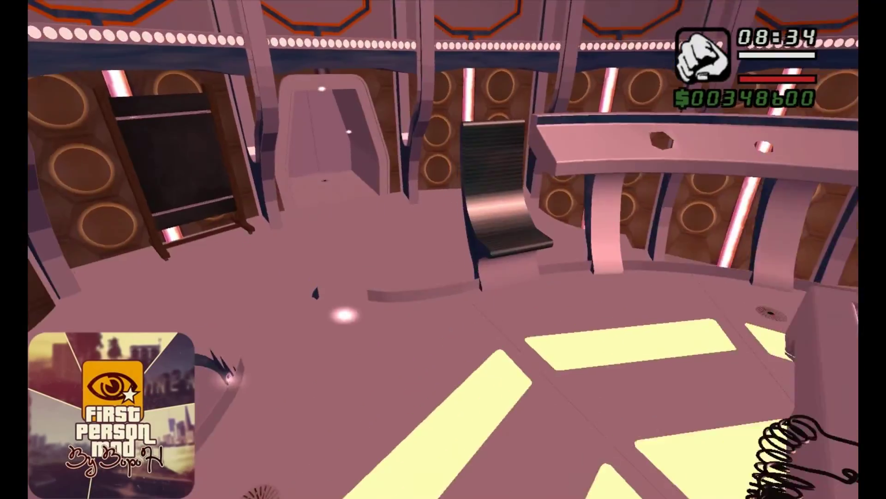
key(w)
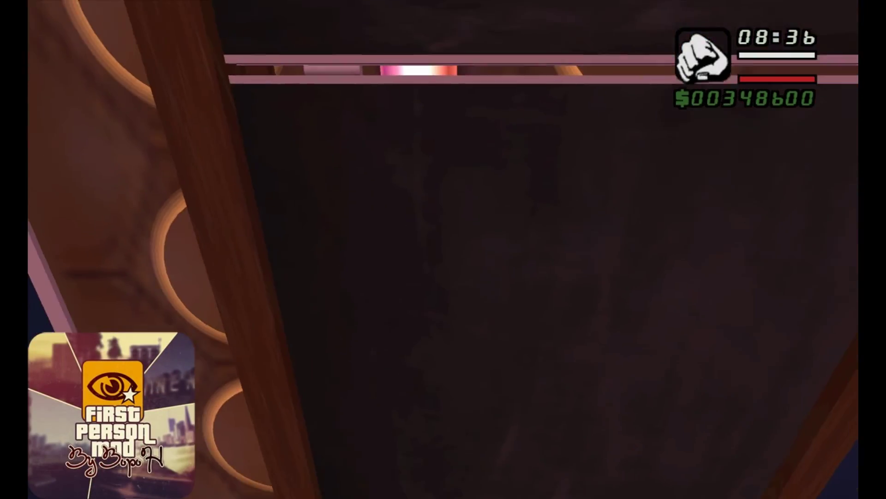
key(a)
key(w)
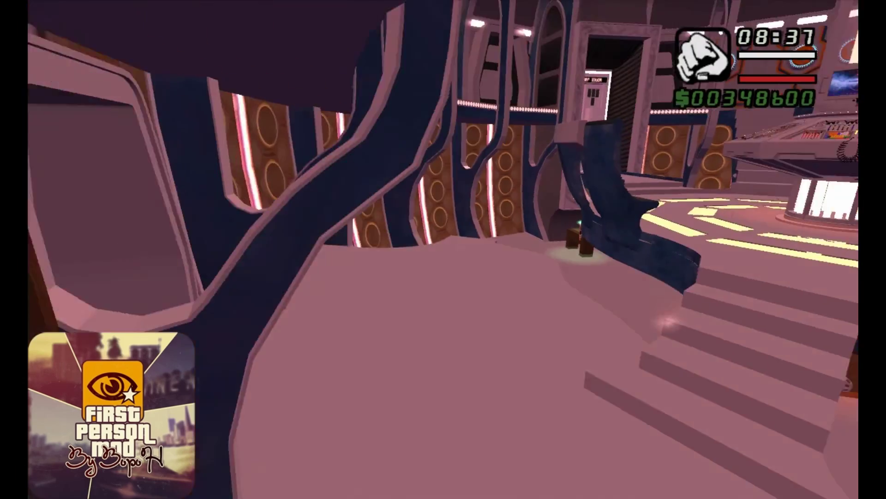
key(w)
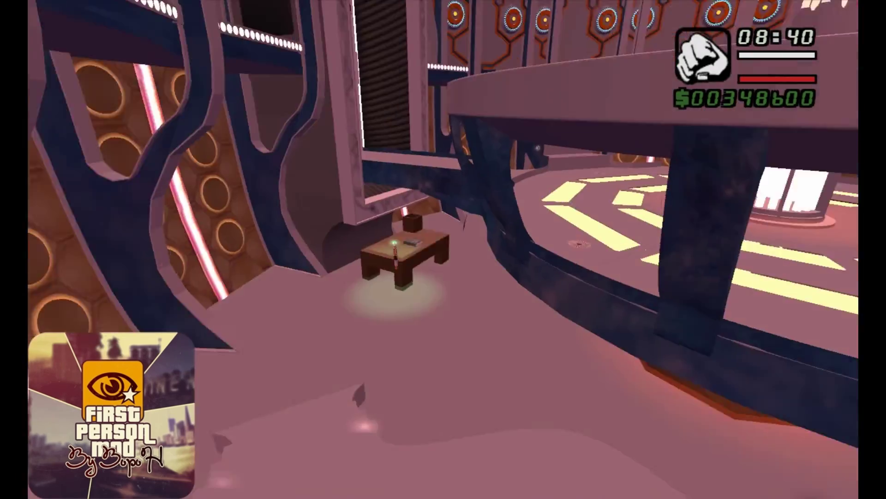
key(w)
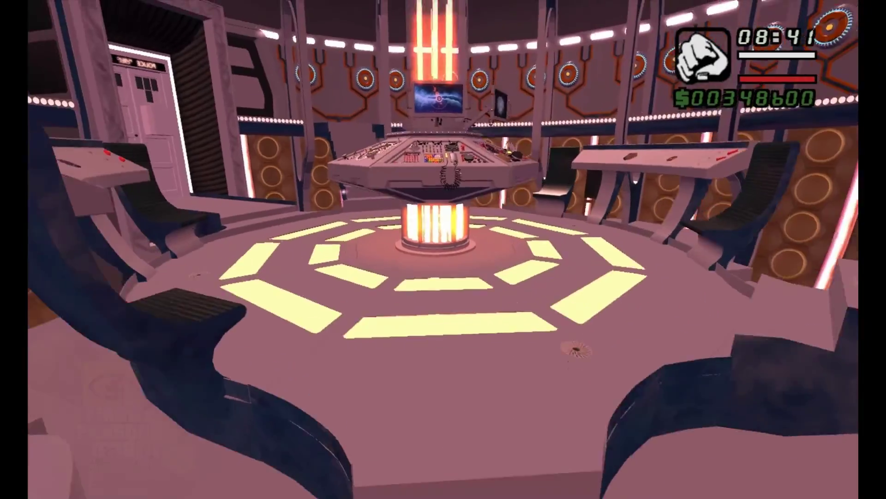
- Leave the game for the browser and look over the V4.0 Mod Credits article and community rating on the mod's ModDB page
key(Escape)
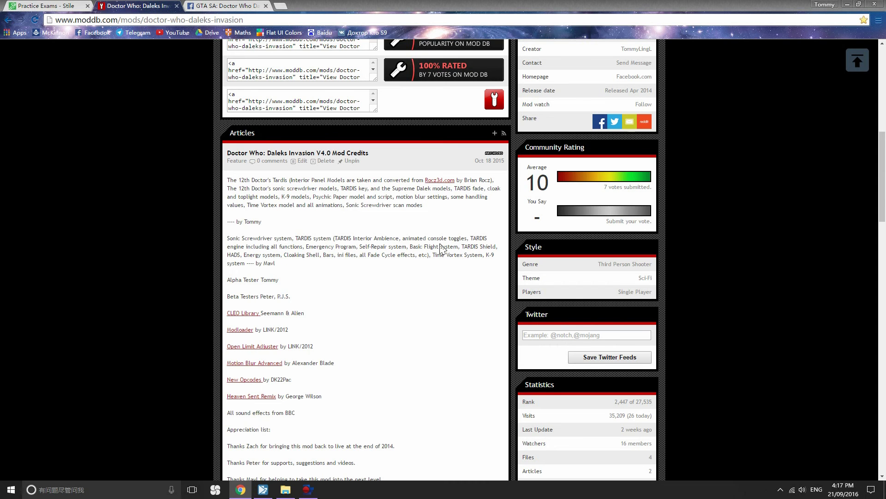
scroll(441, 249, up, 7)
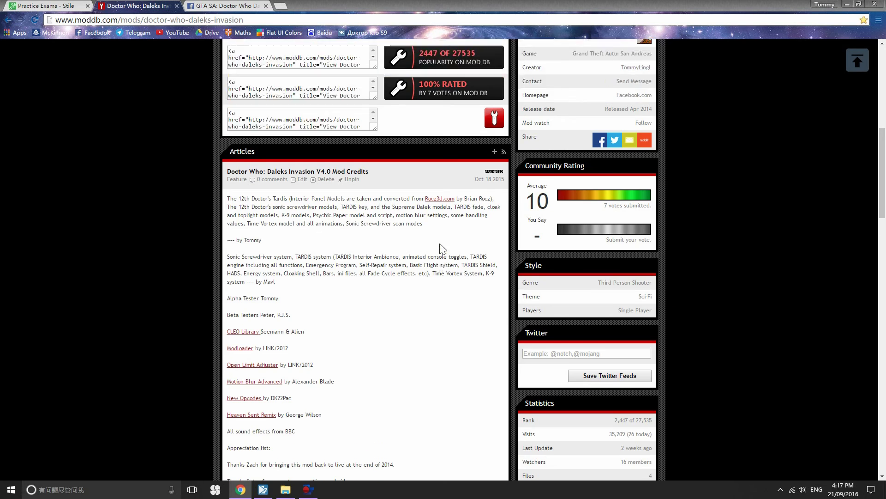
scroll(441, 250, down, 7)
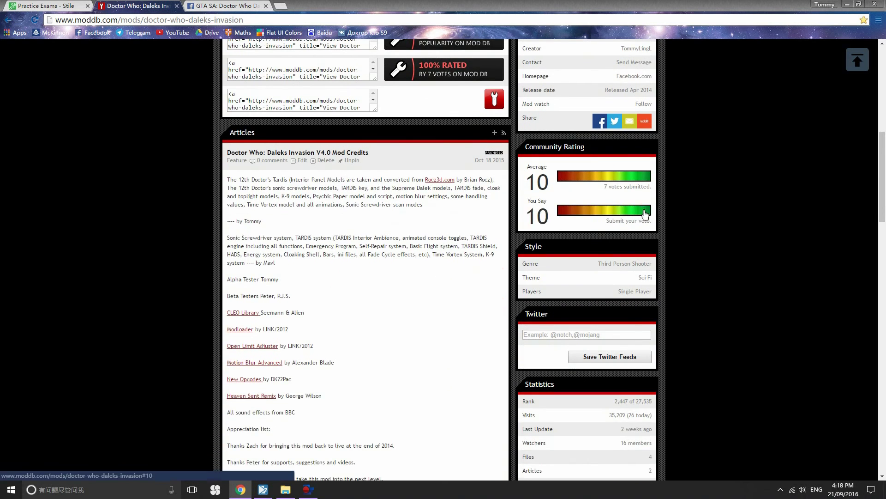
- Show the GTA SA: Doctor Who Daleks Invasion Facebook page and look over its latest post
click(231, 6)
scroll(421, 225, up, 10)
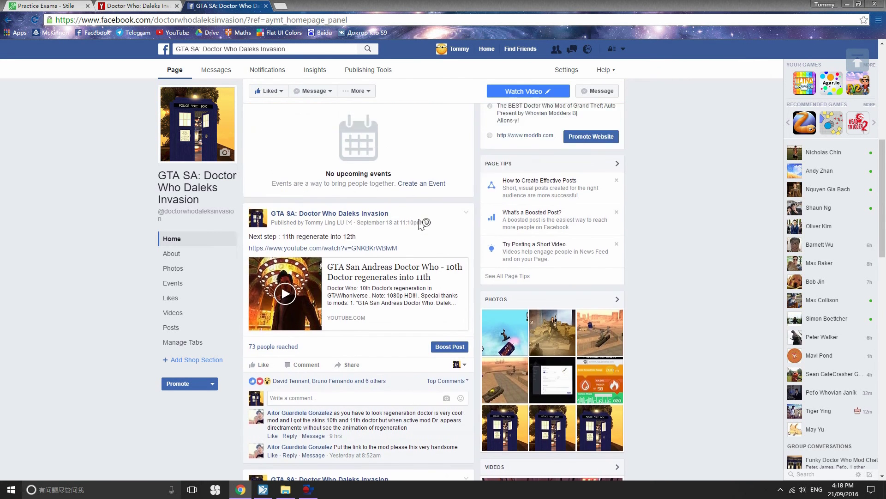
mouse_move(278, 237)
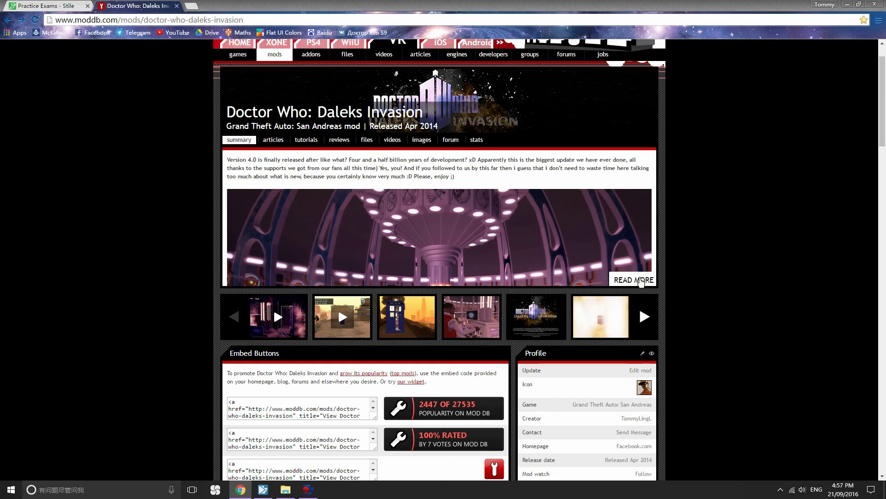
- Expand the full description of Doctor Who: Daleks Invasion on its ModDB summary page
click(640, 281)
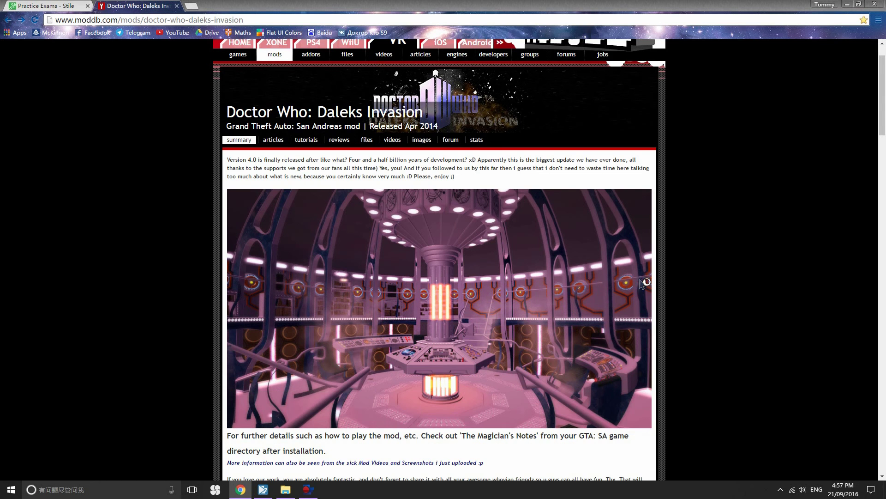
- Follow the Discord invite link in the mod's ModDB description and bring up the Discord desktop app
scroll(362, 360, down, 4)
scroll(363, 360, down, 3)
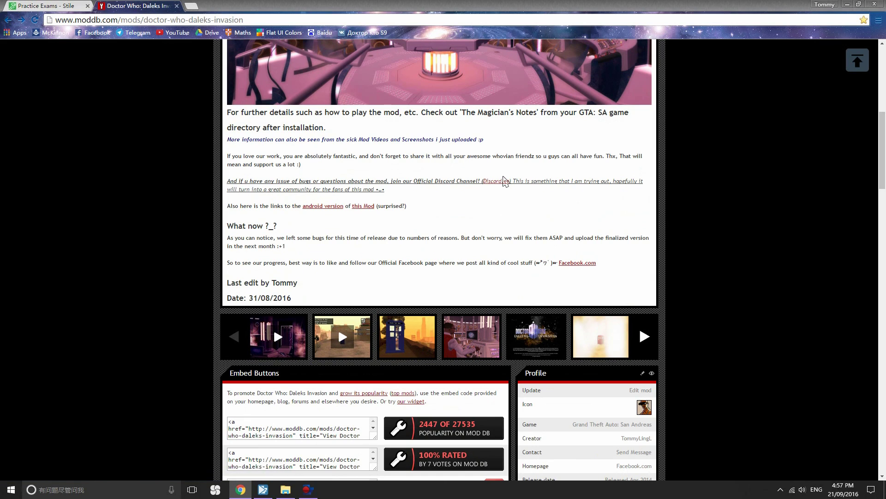
click(504, 182)
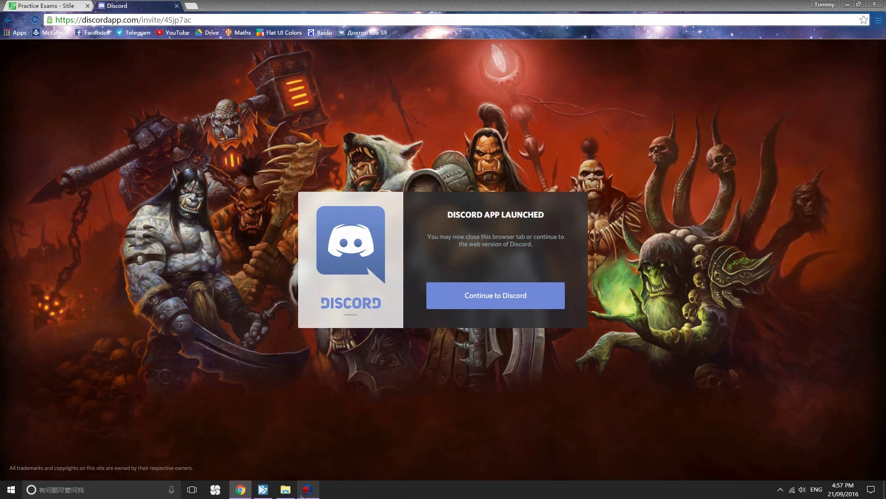
click(780, 489)
click(780, 471)
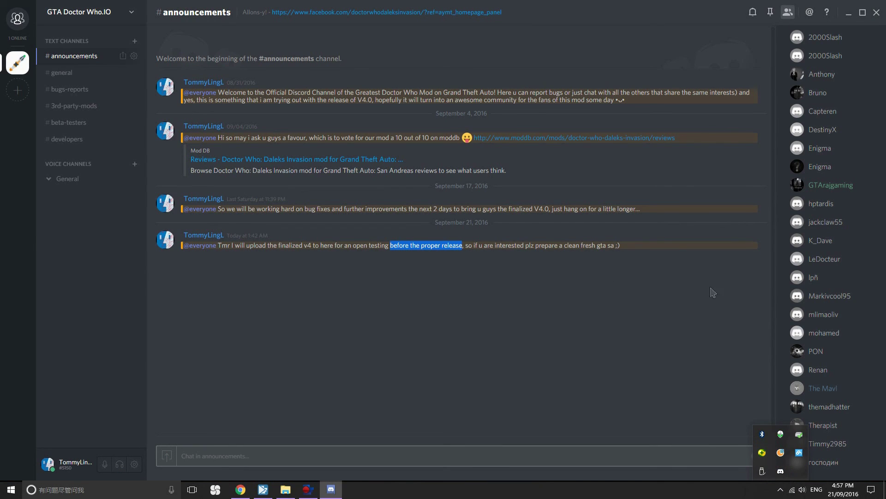
- Look over the announcements channel and the member list of the GTA Doctor Who.IO server
click(705, 410)
scroll(821, 231, up, 3)
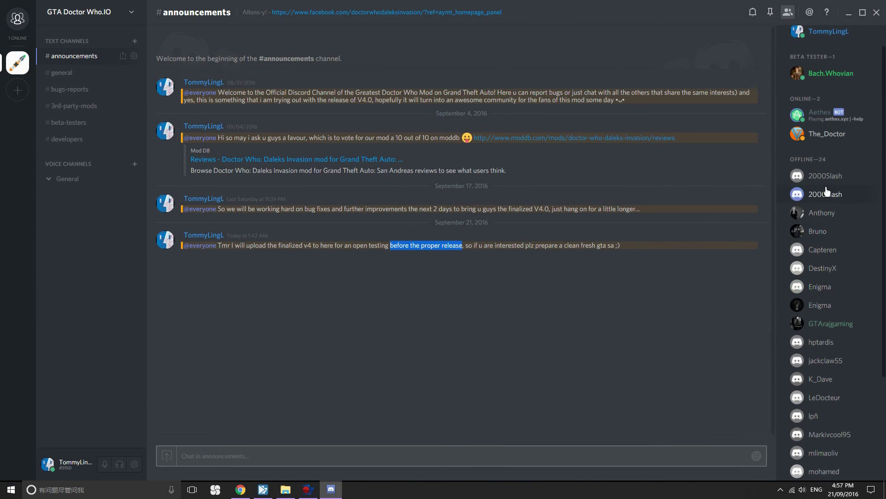
scroll(828, 277, down, 3)
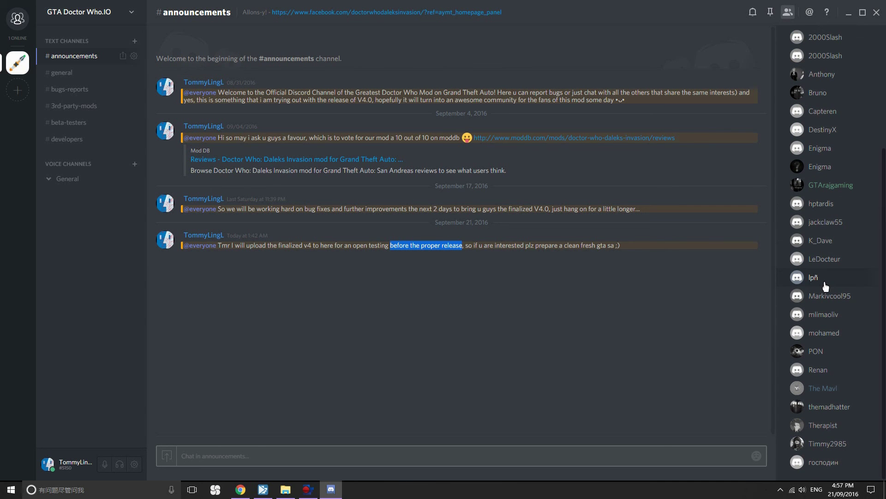
- Browse the bugs-reports channel's messages and view the profile card of a developer who posted there
click(99, 70)
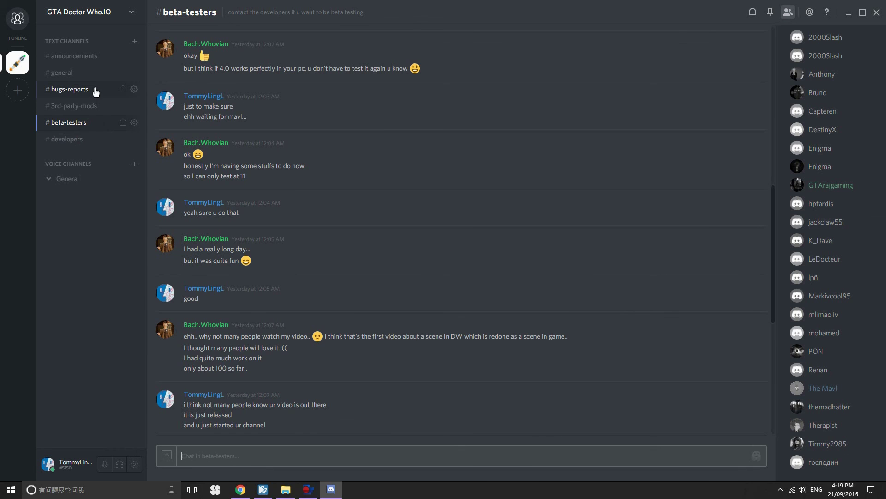
click(95, 91)
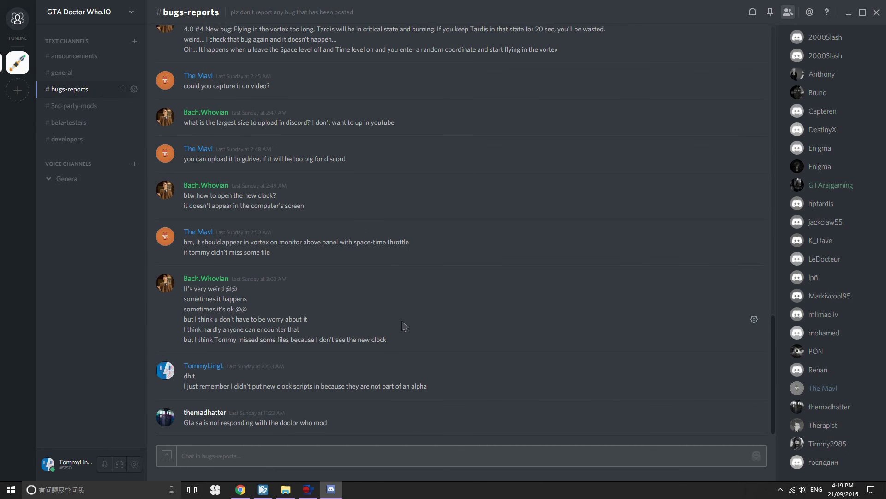
scroll(211, 308, up, 3)
click(166, 369)
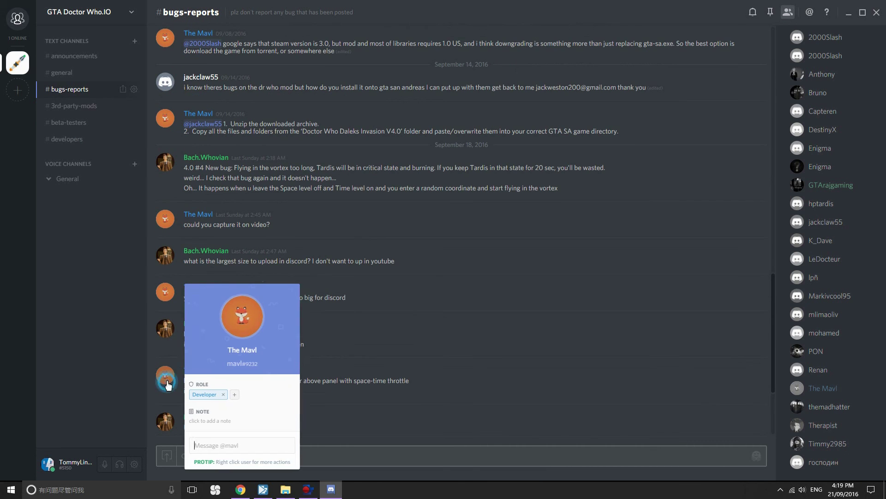
scroll(166, 370, down, 3)
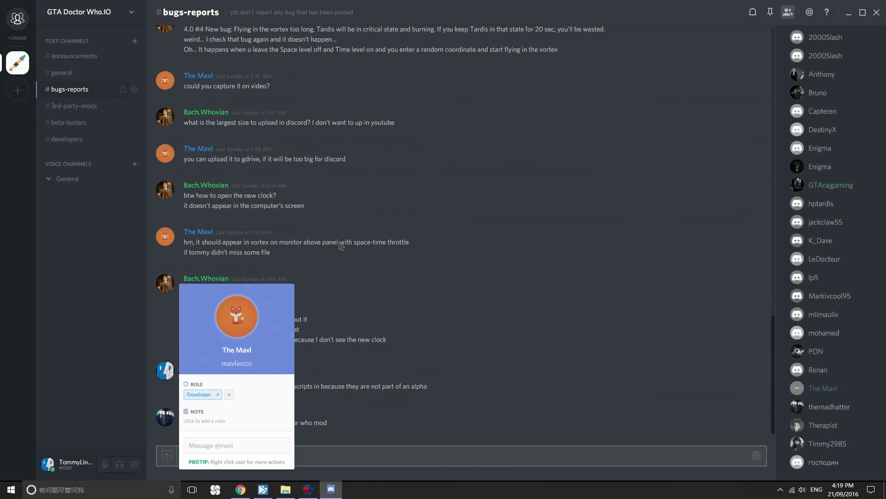
click(592, 230)
scroll(596, 228, up, 5)
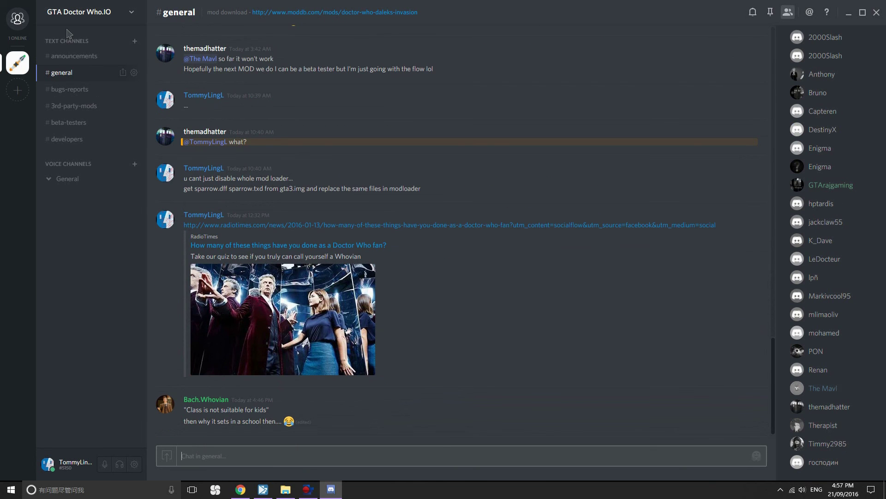
- Show the 3rd-party-mods channel and look back through its shared mod links and skin packs
click(75, 106)
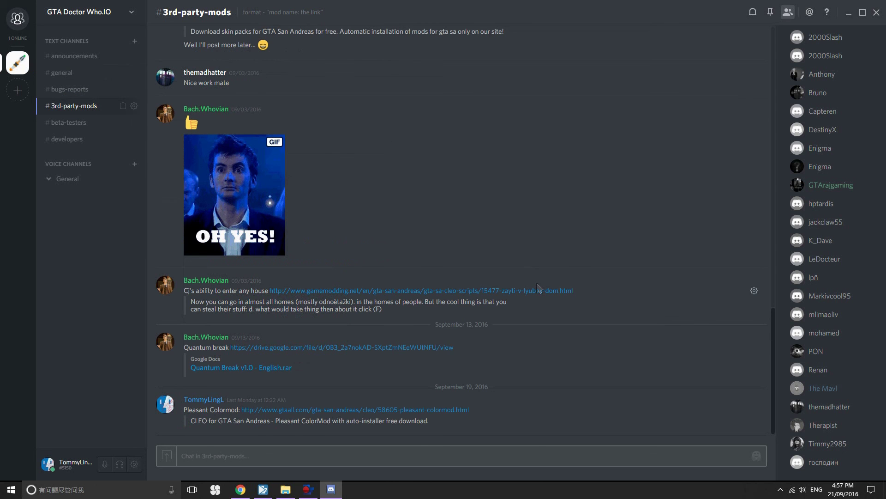
scroll(539, 288, up, 4)
scroll(539, 288, up, 7)
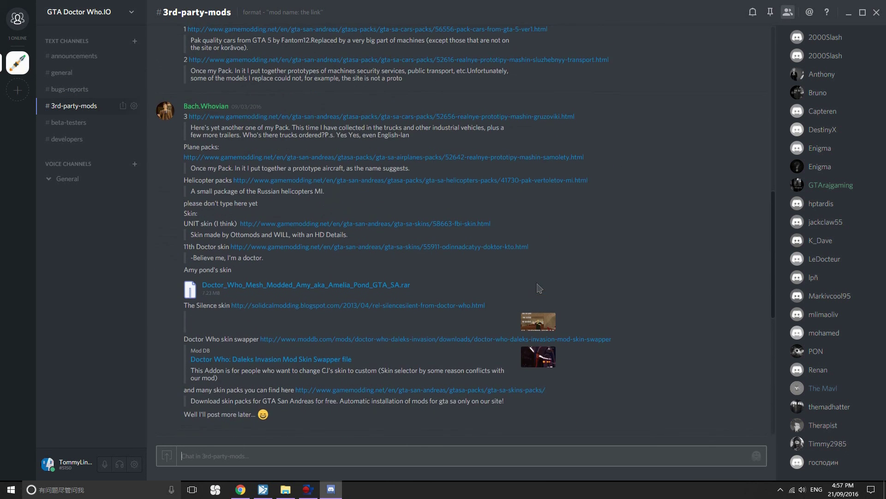
scroll(539, 288, up, 2)
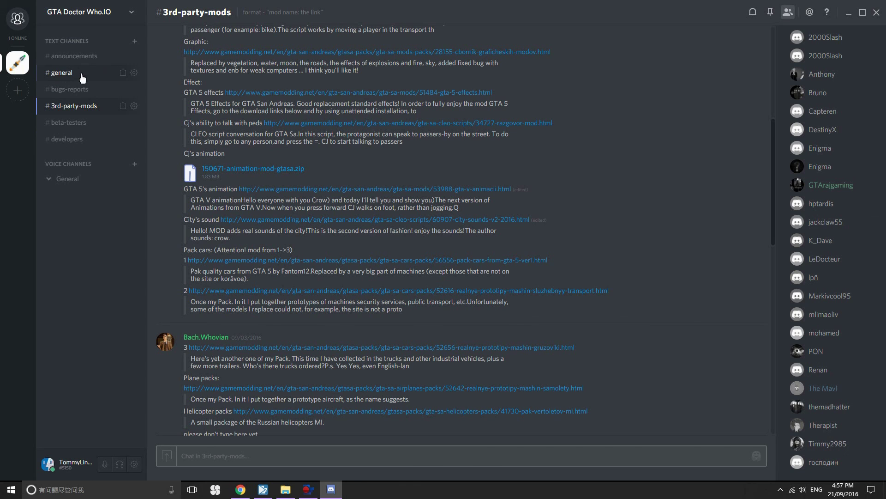
- Look back through the general channel's earlier messages and return to the announcements channel
click(81, 74)
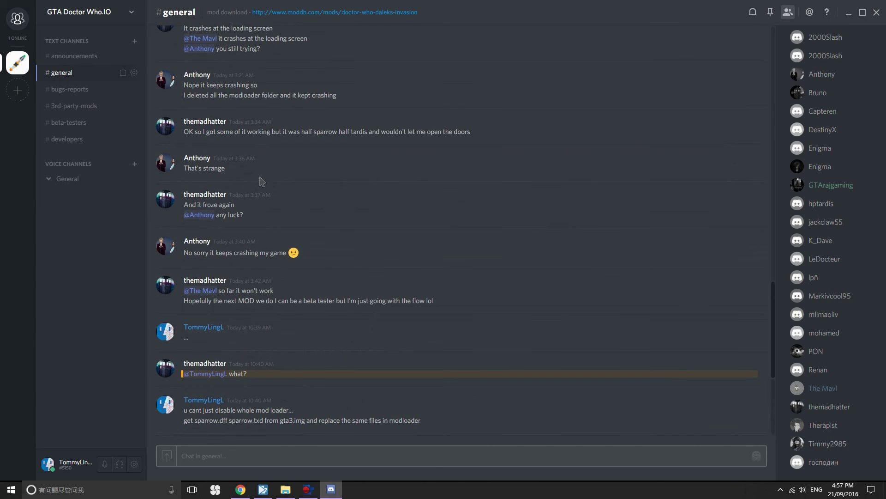
scroll(260, 181, up, 4)
scroll(254, 177, up, 6)
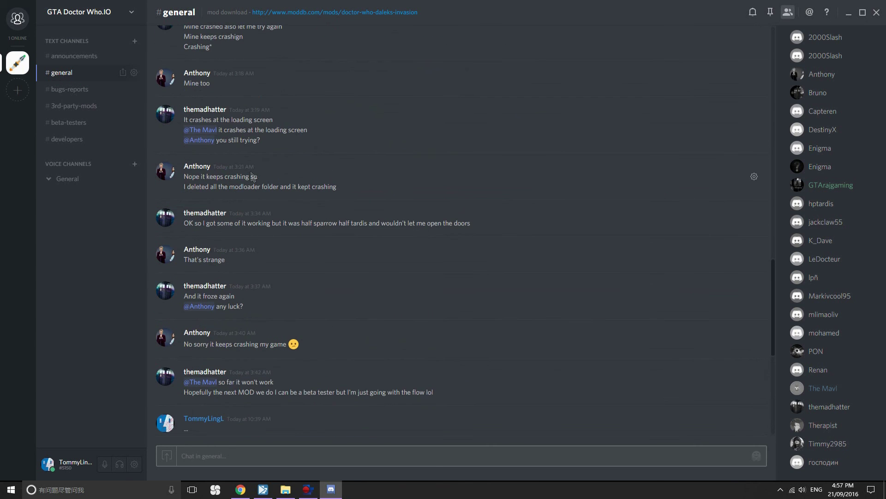
click(71, 56)
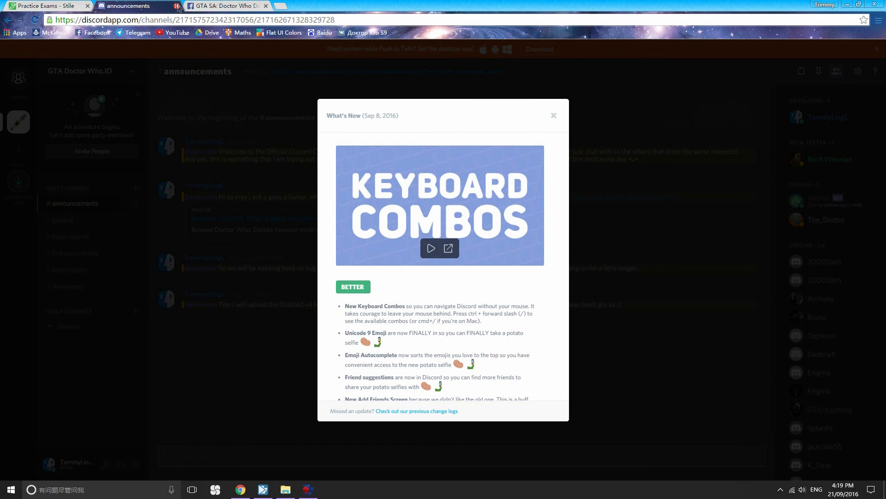
- Close the Discord web page, glance over the mod's Facebook page and minimize the browser to show the desktop
click(177, 6)
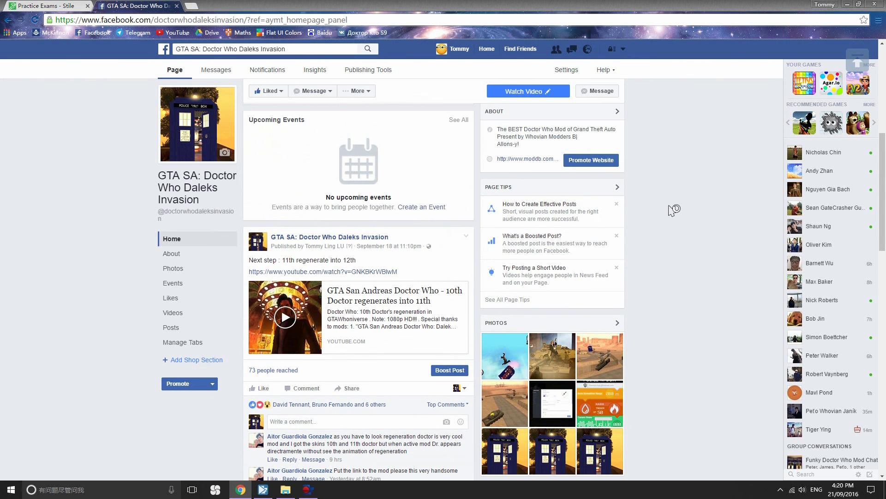
scroll(673, 209, up, 3)
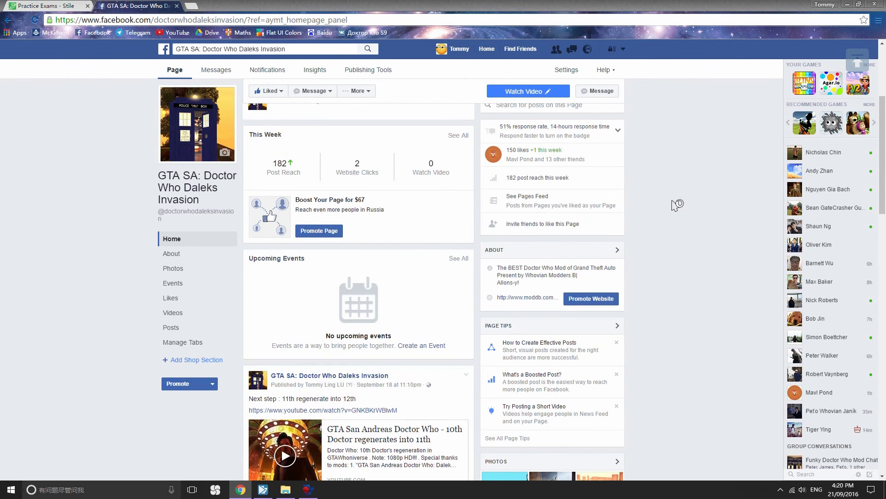
click(848, 4)
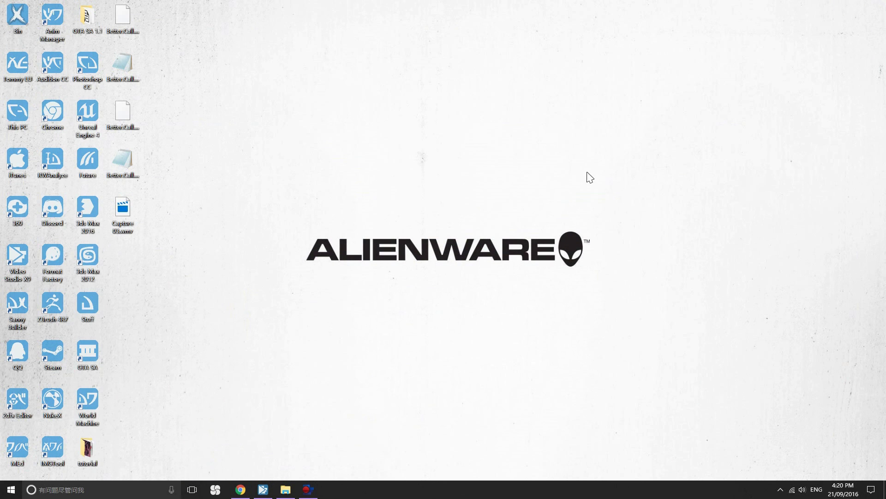